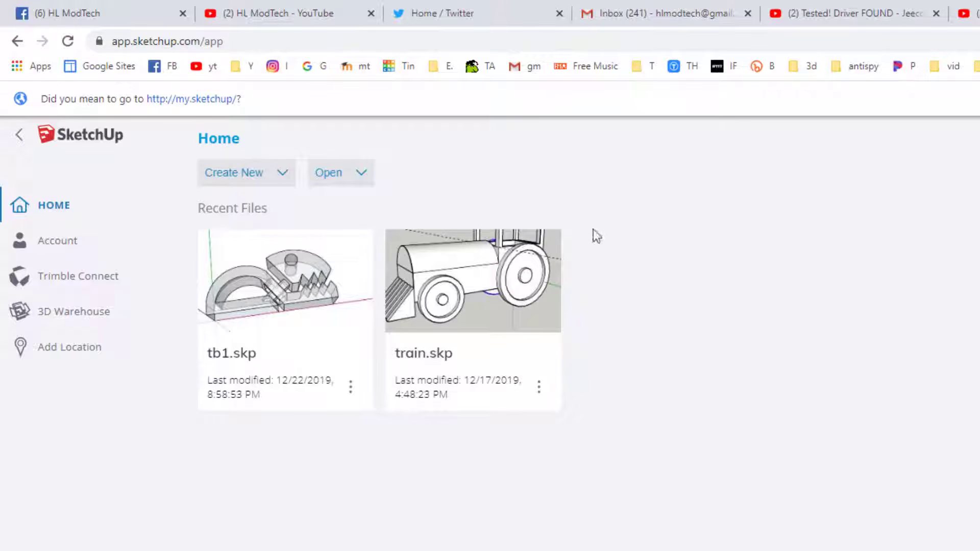
# Create a new model from the Simple Template - Millimeters and delete the default human figure
pyautogui.click(246, 170)
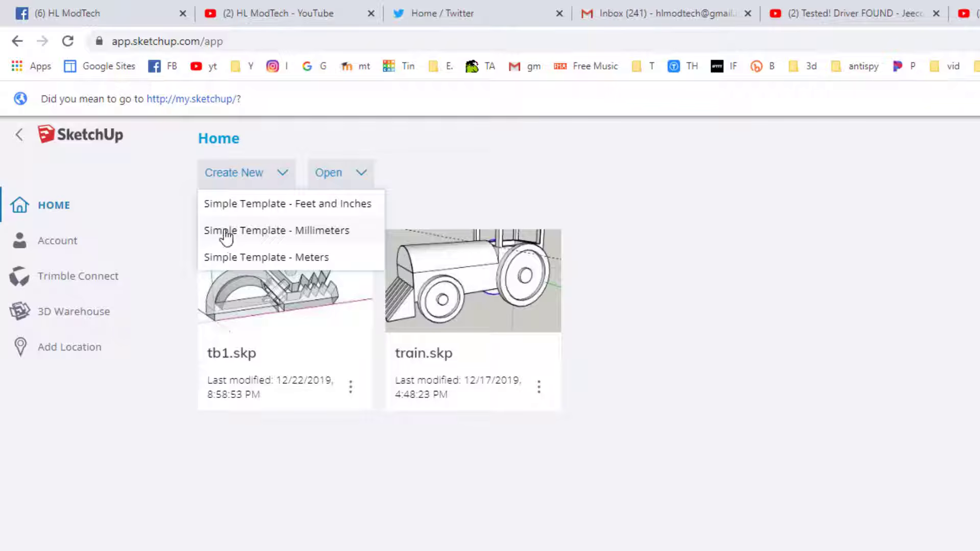
pyautogui.click(296, 229)
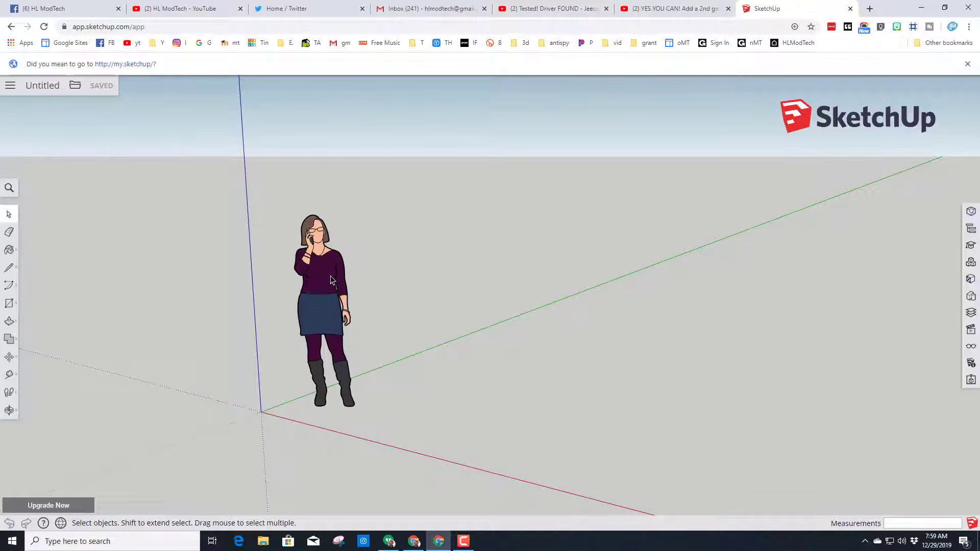
pyautogui.click(325, 287)
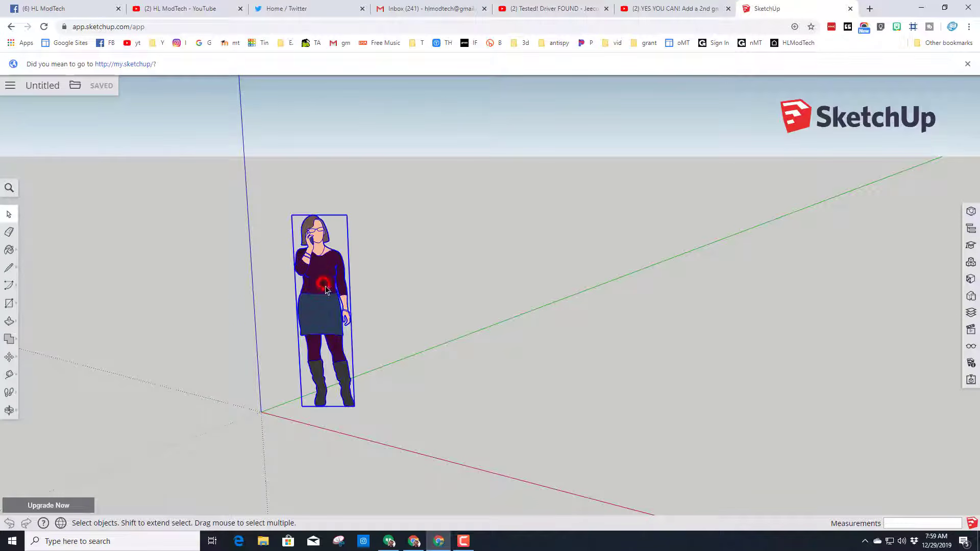
pyautogui.press('Delete')
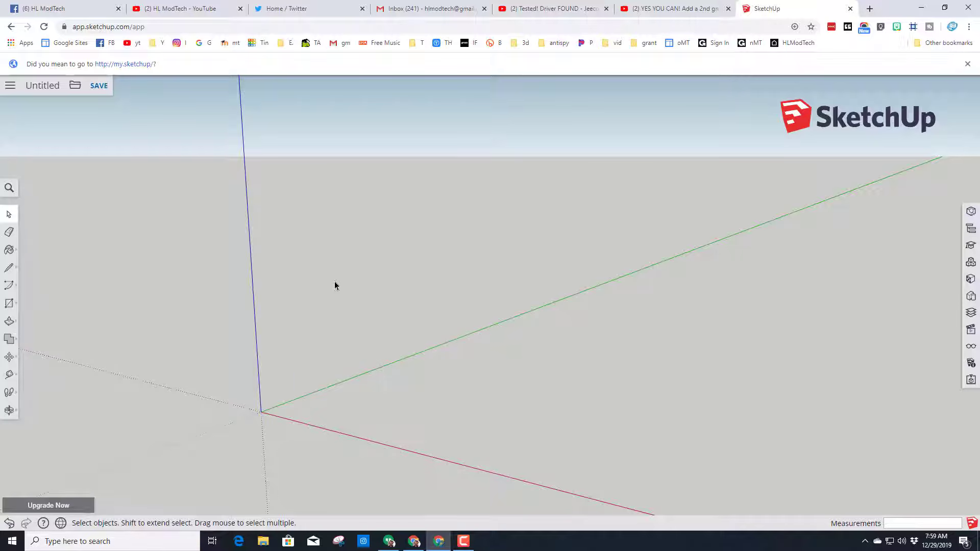
# Draw a 150 × 60 mm rectangle on the ground from the origin, with its long side along the red axis
pyautogui.click(9, 304)
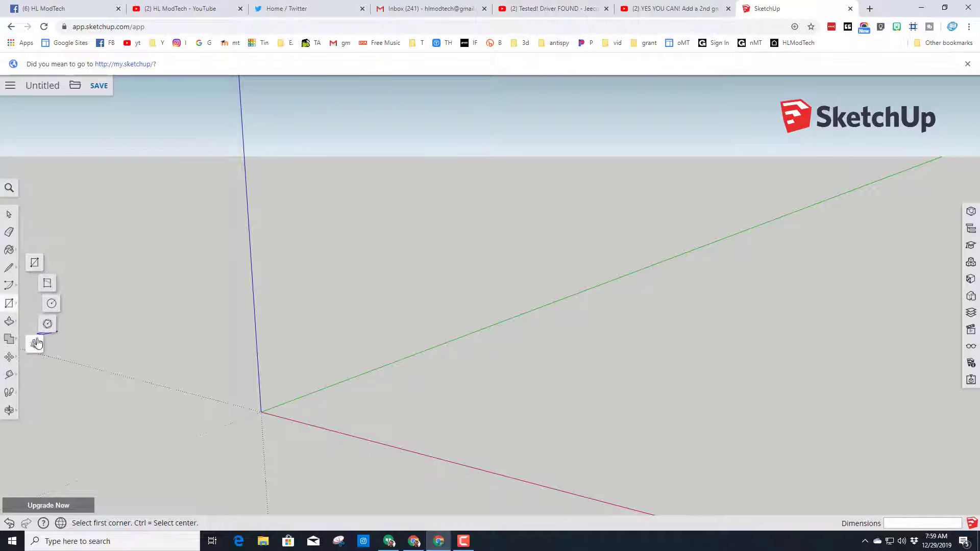
pyautogui.click(33, 264)
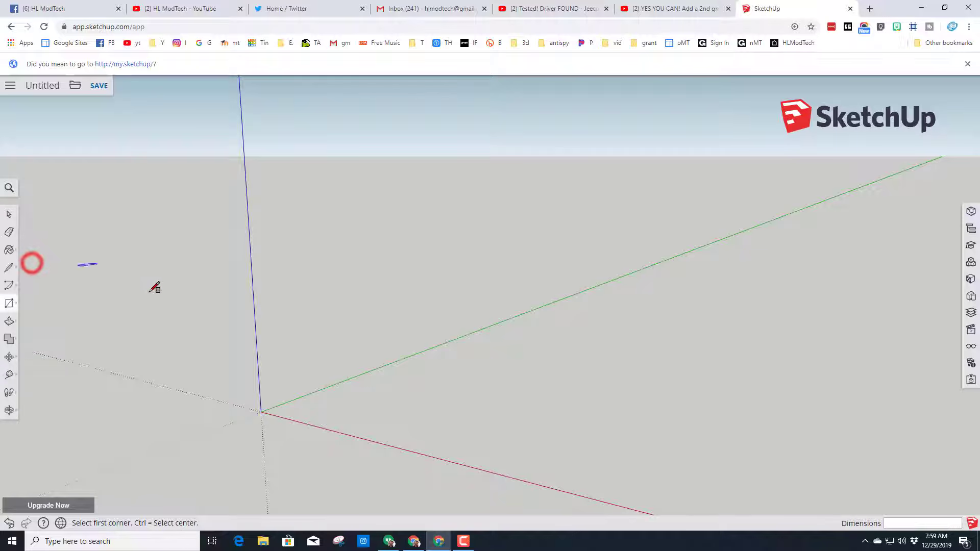
pyautogui.click(261, 411)
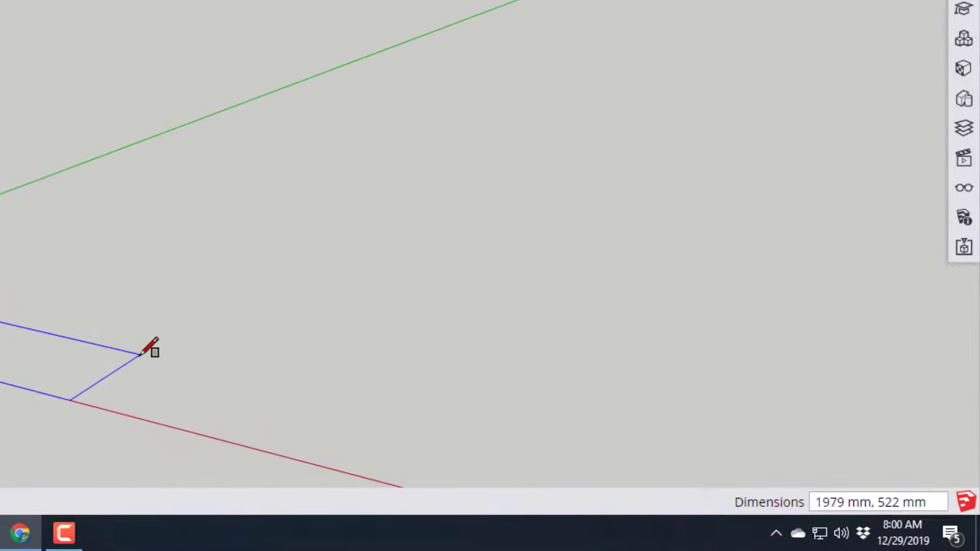
pyautogui.write('150,60')
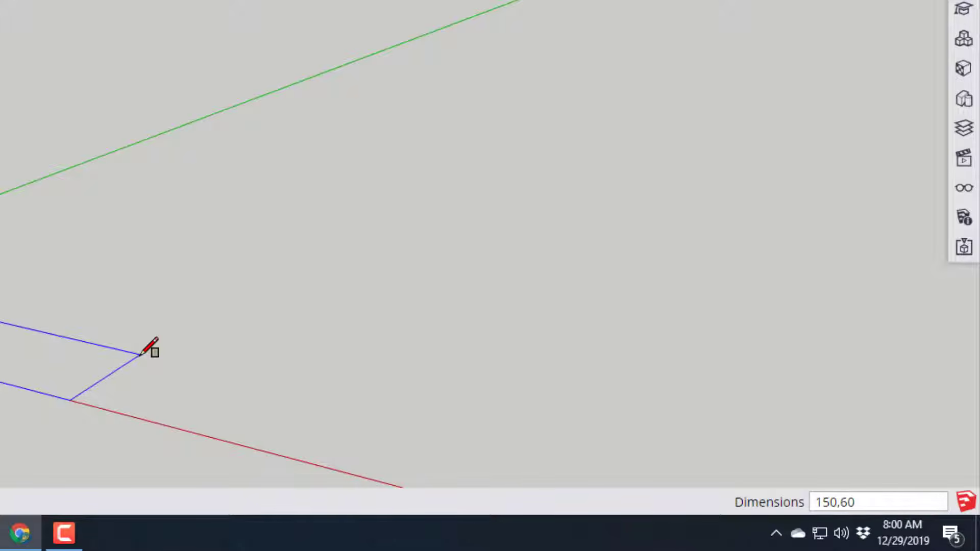
pyautogui.press('Return')
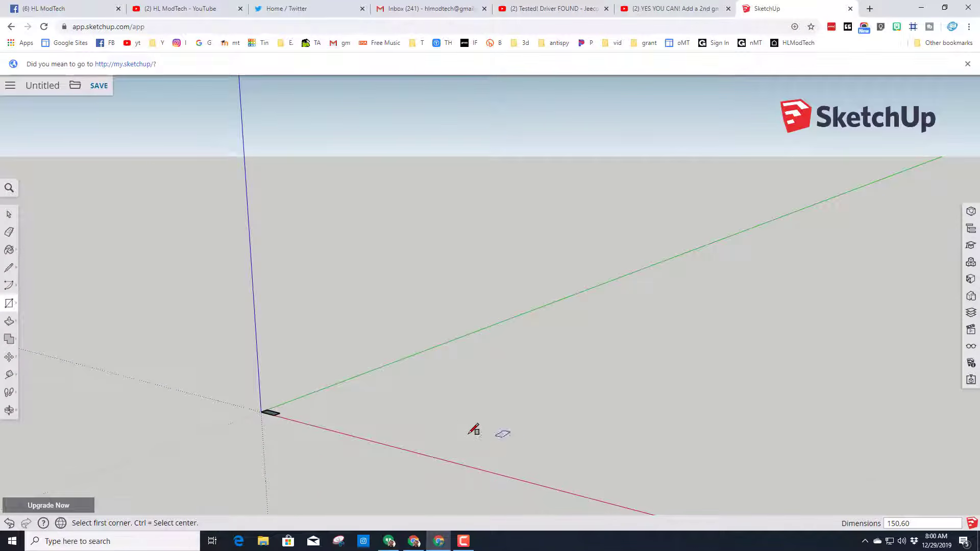
# Push/Pull the rectangle up 60 mm to form a solid block
pyautogui.click(9, 411)
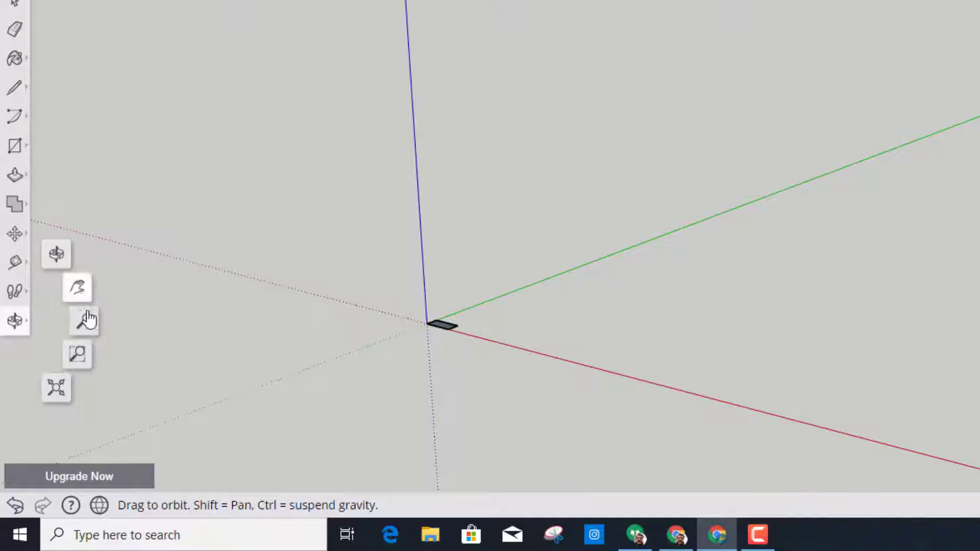
pyautogui.click(57, 393)
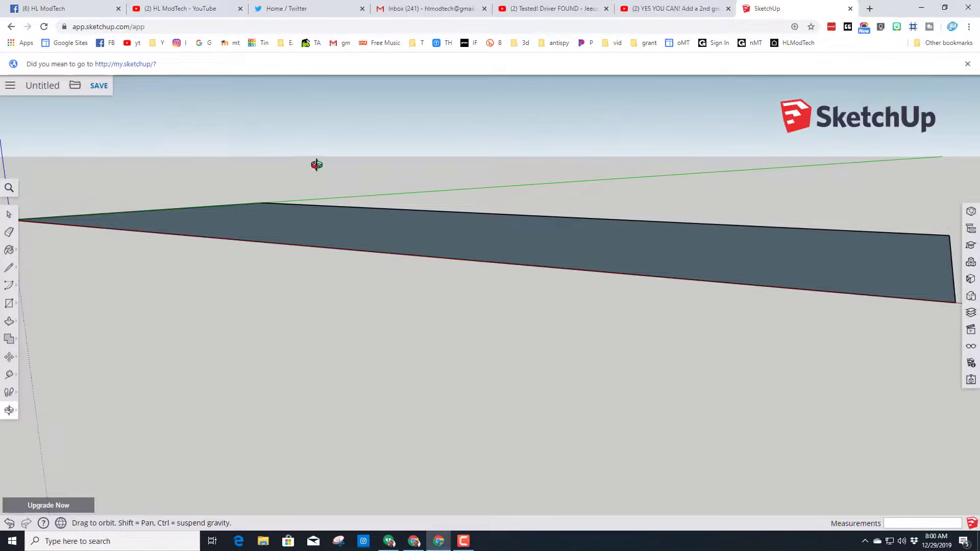
pyautogui.scroll(-4, 317, 165)
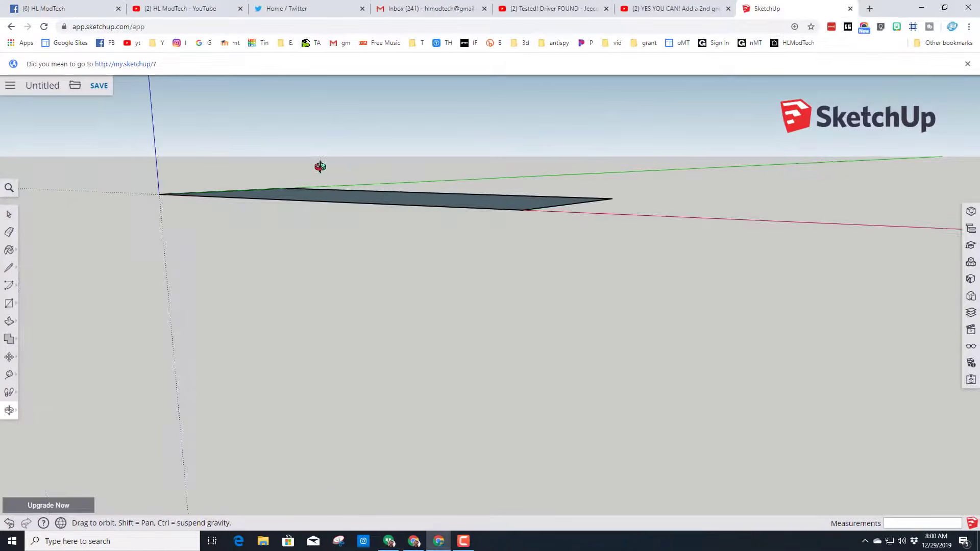
pyautogui.click(10, 411)
pyautogui.click(39, 372)
pyautogui.moveTo(291, 273)
pyautogui.mouseDown()
pyautogui.moveTo(247, 333)
pyautogui.moveTo(306, 279)
pyautogui.mouseUp()
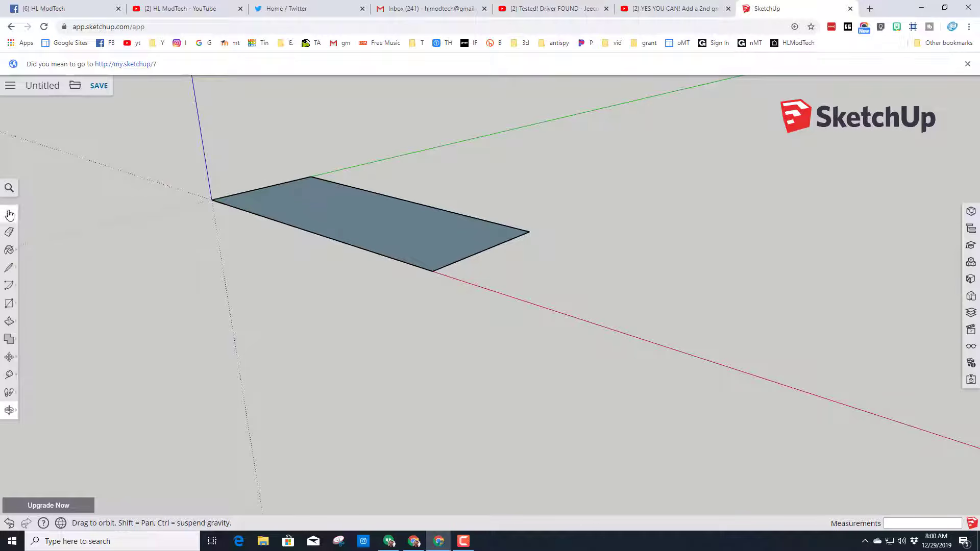
pyautogui.click(9, 323)
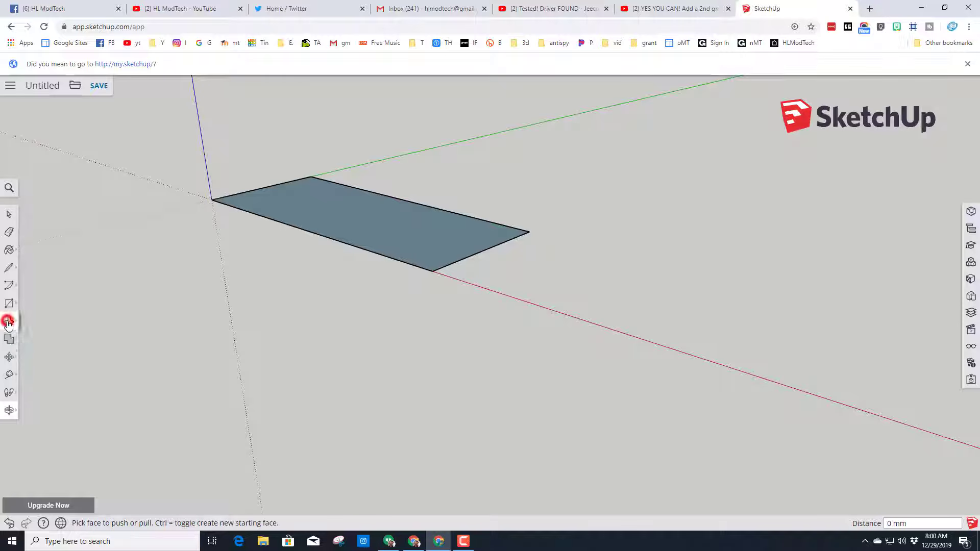
pyautogui.click(36, 301)
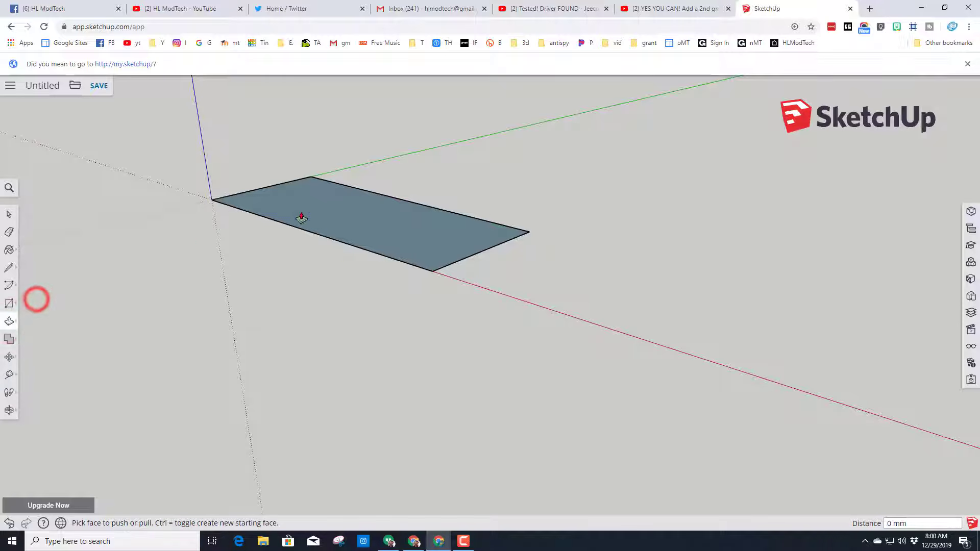
pyautogui.click(303, 213)
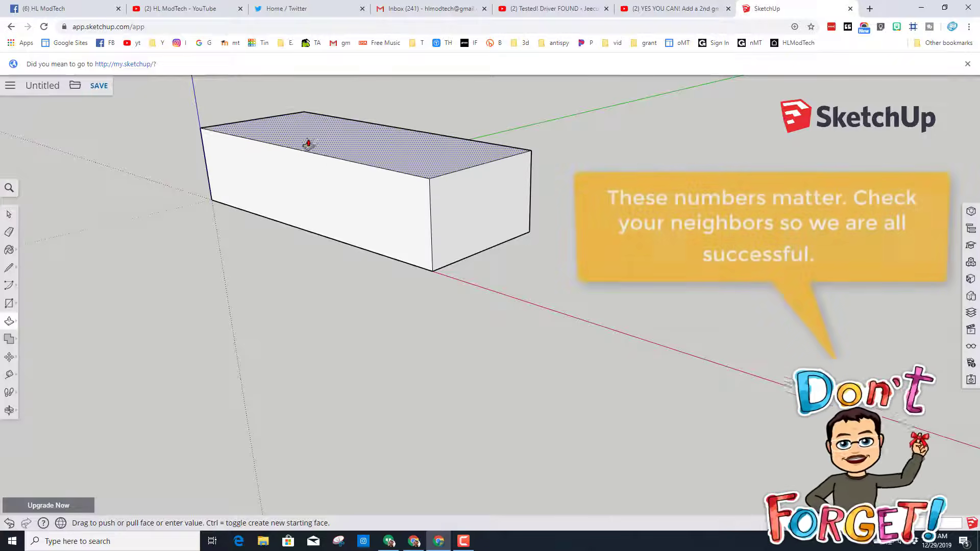
pyautogui.write('60')
pyautogui.press('Return')
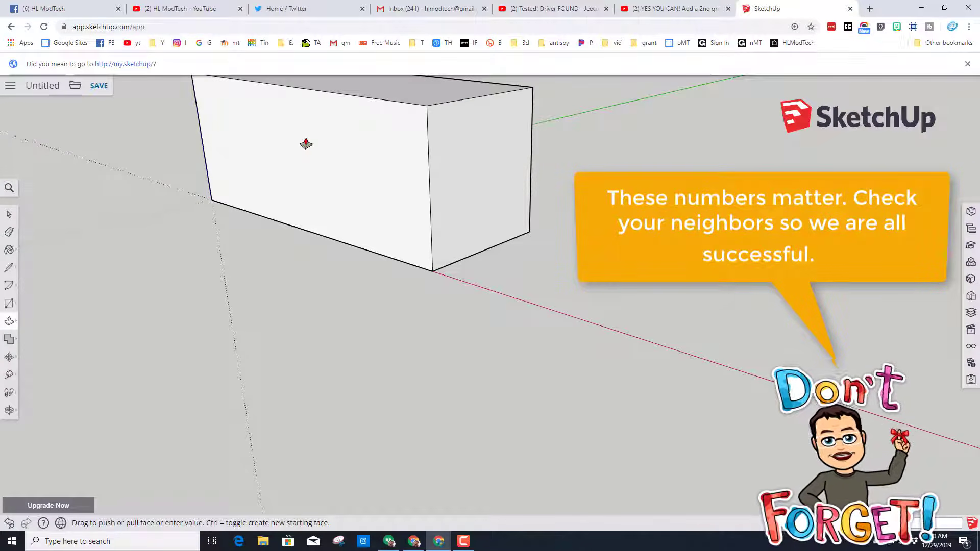
# Dimension the block's front bottom edge along the red axis, placing the dimension just below the edge
pyautogui.scroll(-3, 306, 145)
pyautogui.moveTo(249, 169); pyautogui.dragTo(322, 189, button='middle')
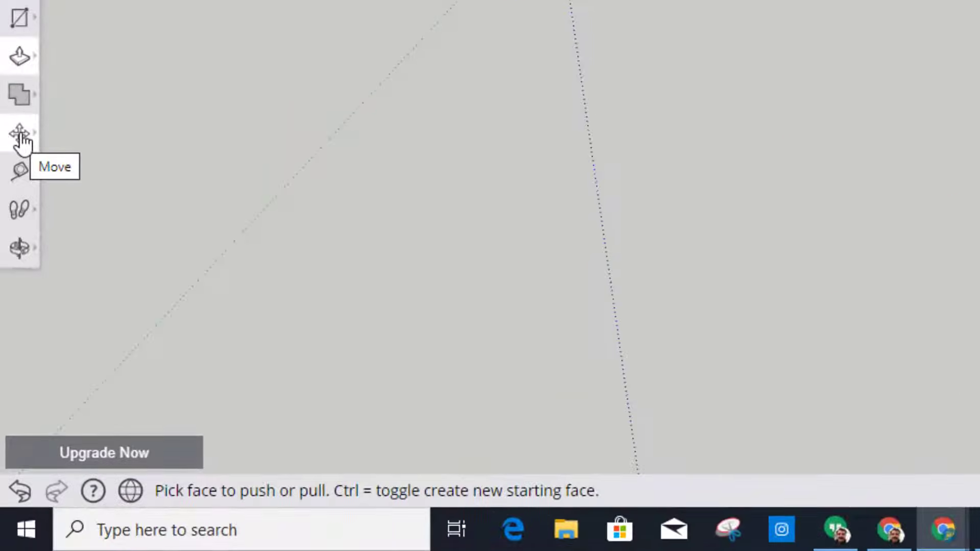
pyautogui.click(18, 170)
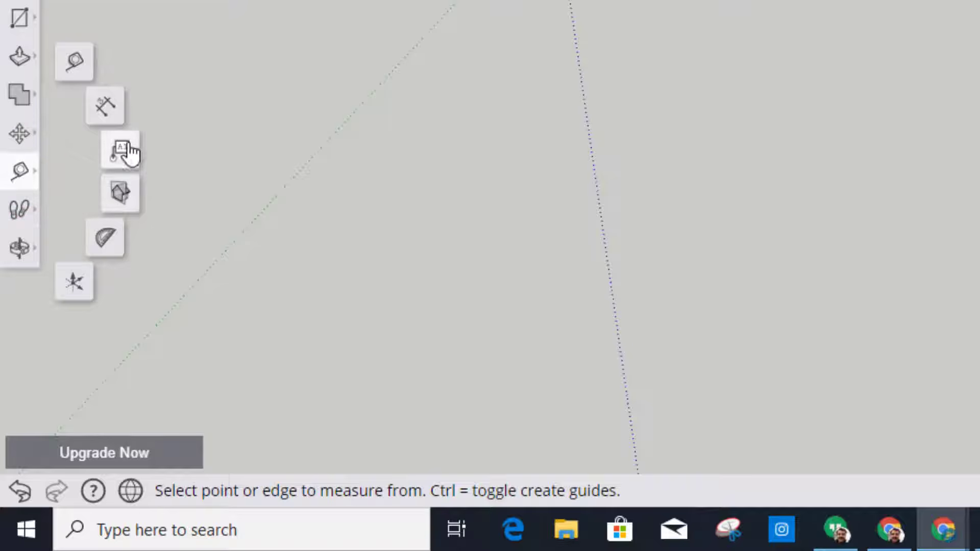
pyautogui.click(105, 107)
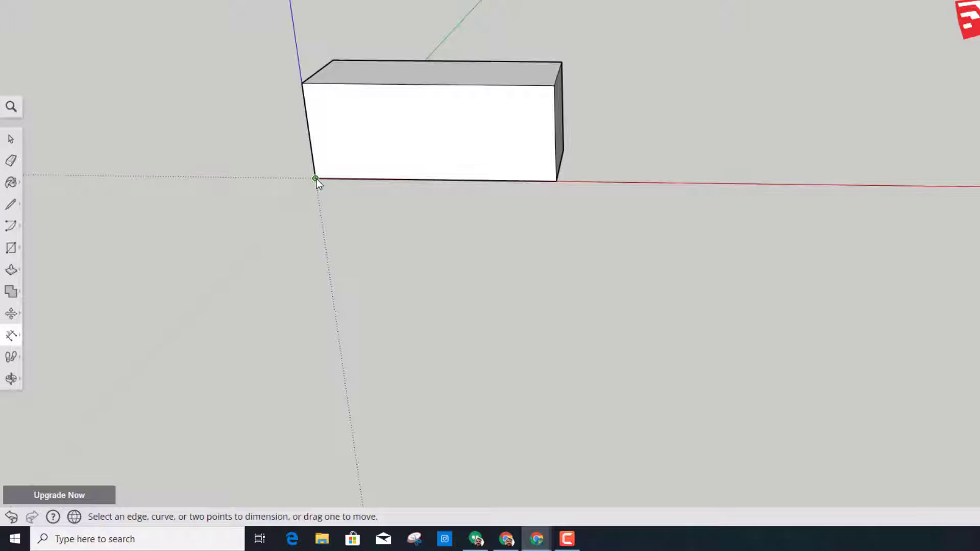
pyautogui.click(316, 179)
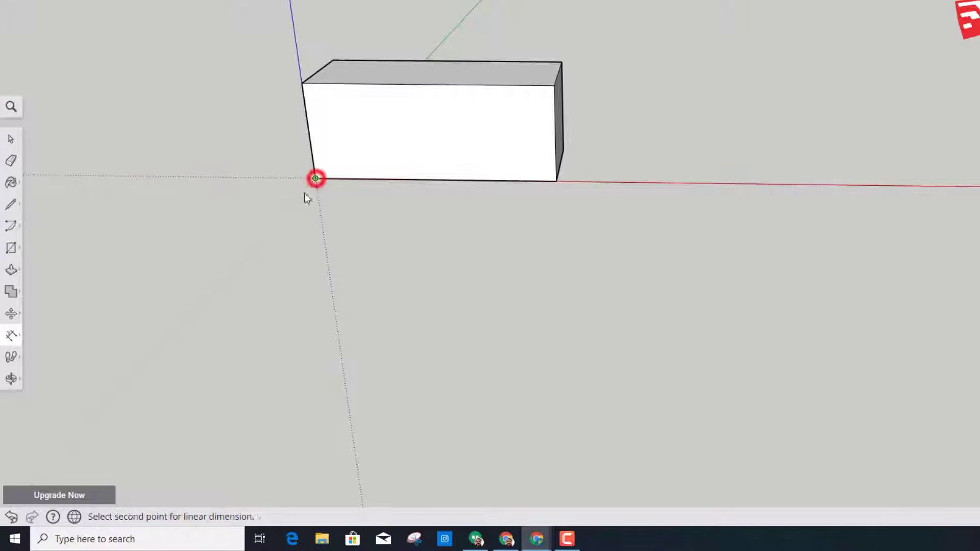
pyautogui.click(556, 182)
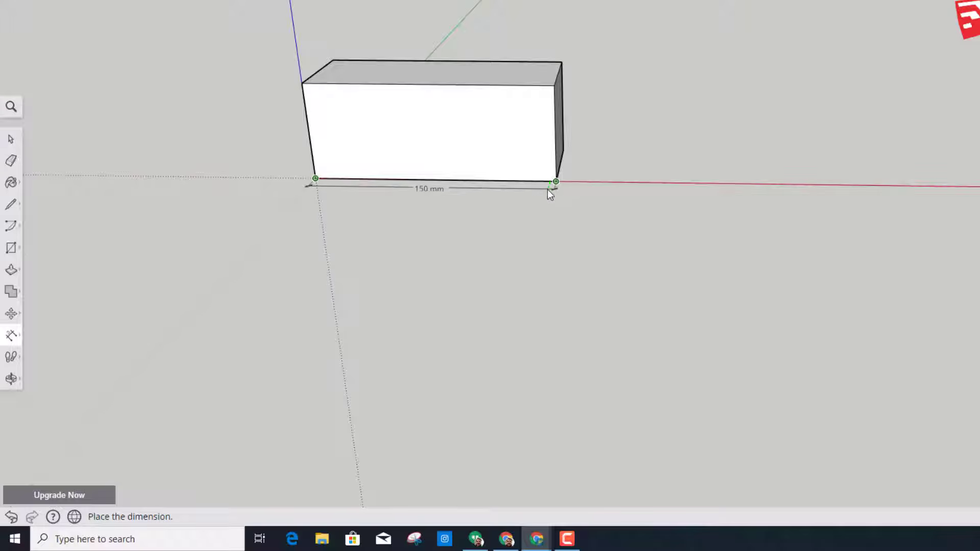
pyautogui.click(557, 194)
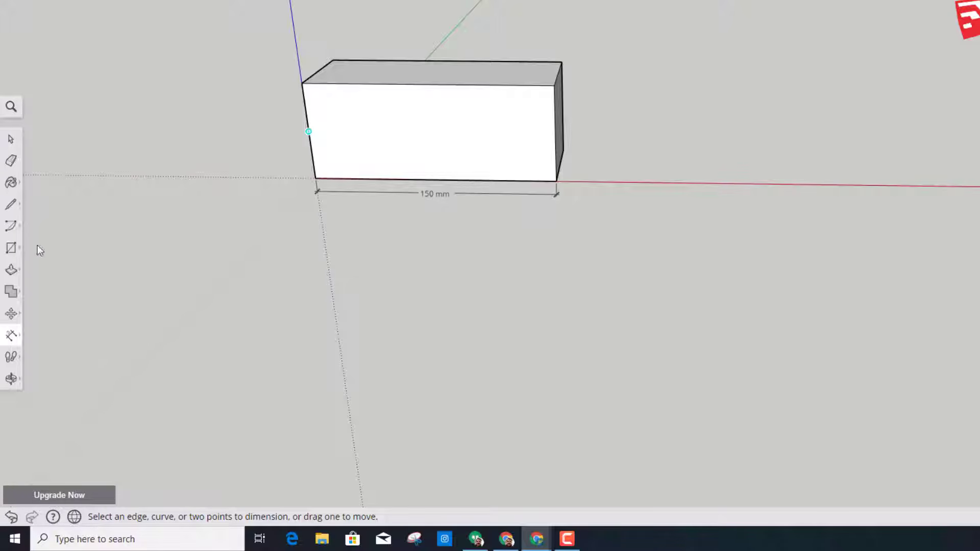
# Place a Tape Measure guide point on the front top edge, 60 mm from the corner above the origin
pyautogui.click(11, 337)
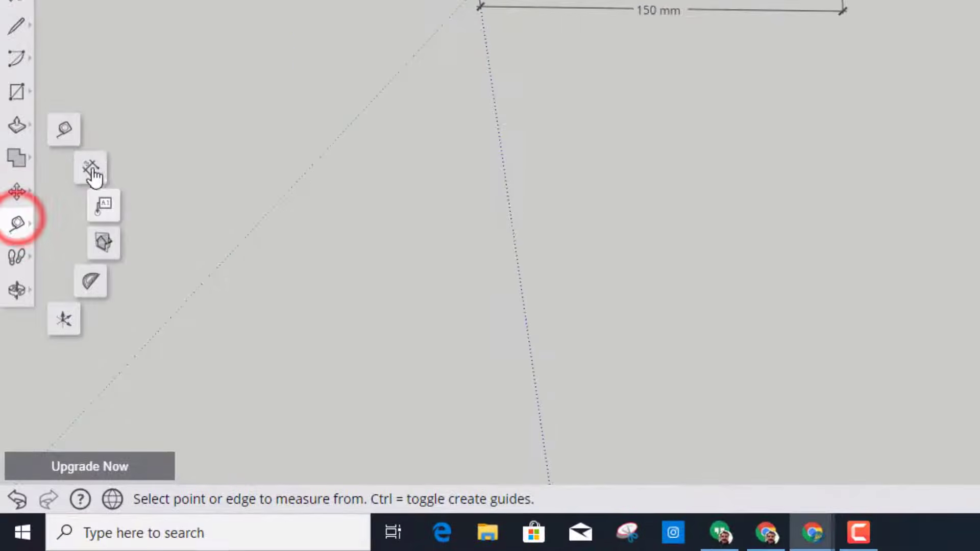
pyautogui.click(43, 274)
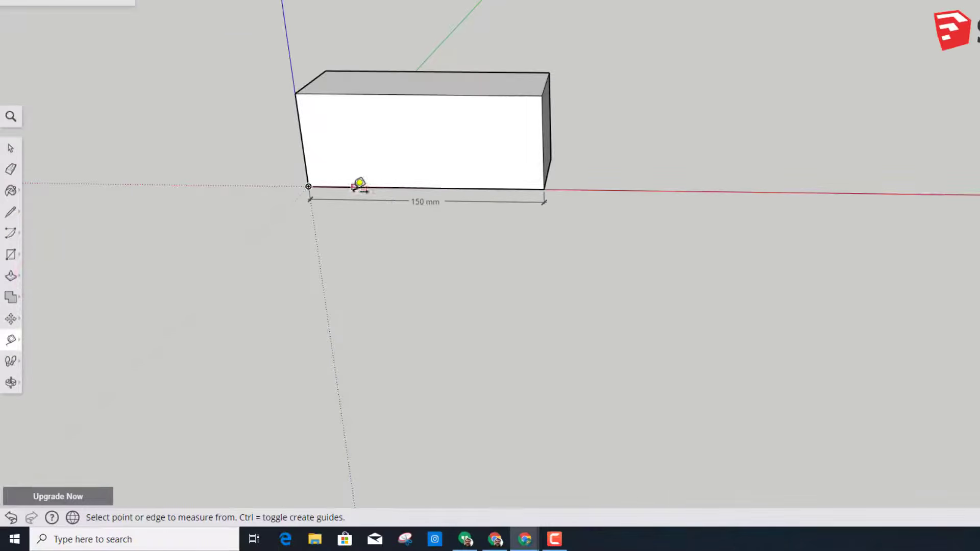
pyautogui.click(295, 94)
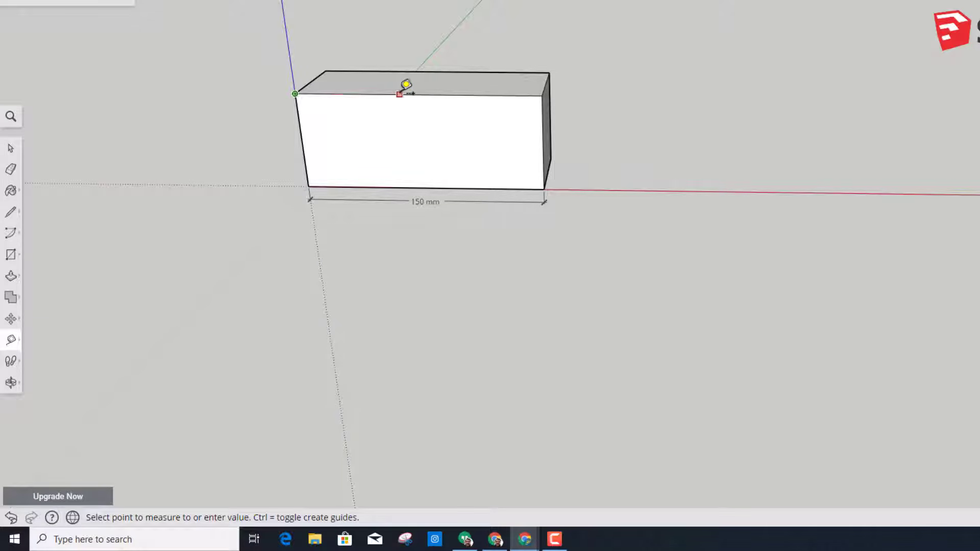
pyautogui.write('60')
pyautogui.press('Return')
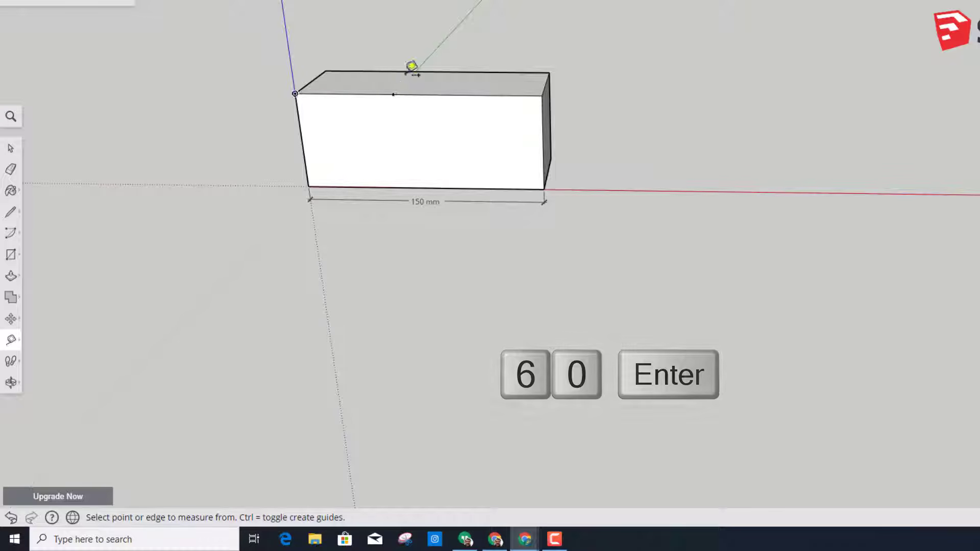
# Draw a line across the block's top face from the guide point straight to the back edge
pyautogui.click(10, 211)
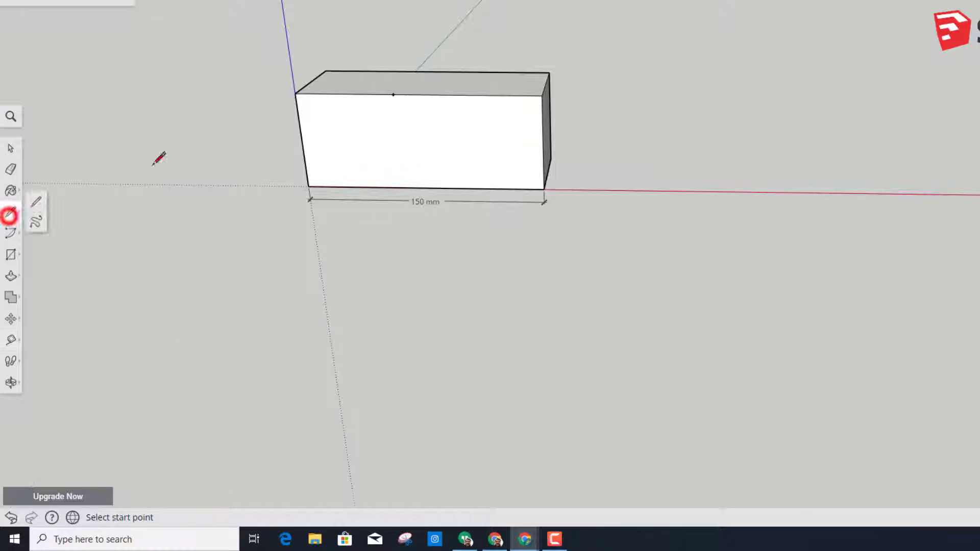
pyautogui.click(393, 94)
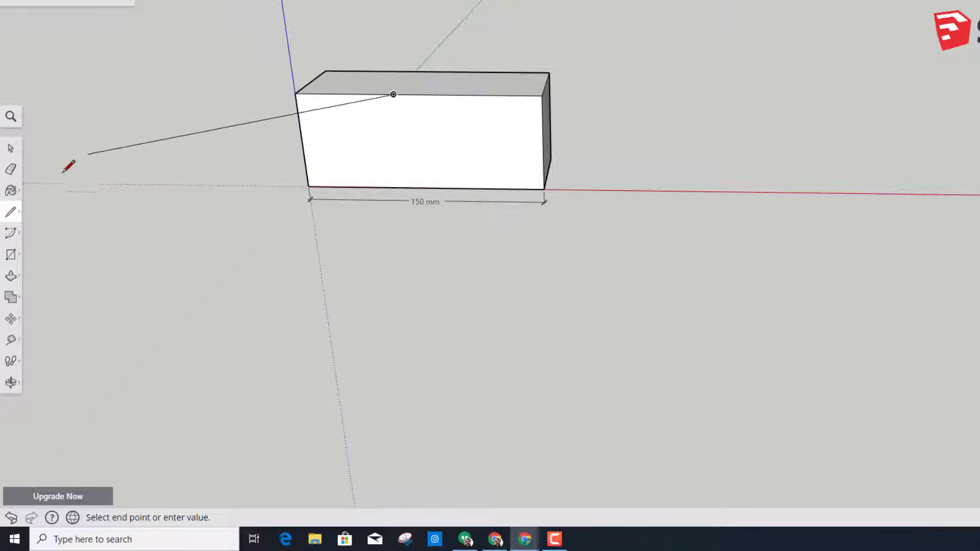
pyautogui.click(415, 71)
# Push/Pull the 60 mm wide top section beside the blue axis upward to form a raised block
pyautogui.moveTo(247, 153)
pyautogui.mouseDown(button='middle')
pyautogui.moveTo(416, 160)
pyautogui.moveTo(284, 167)
pyautogui.mouseUp(button='middle')
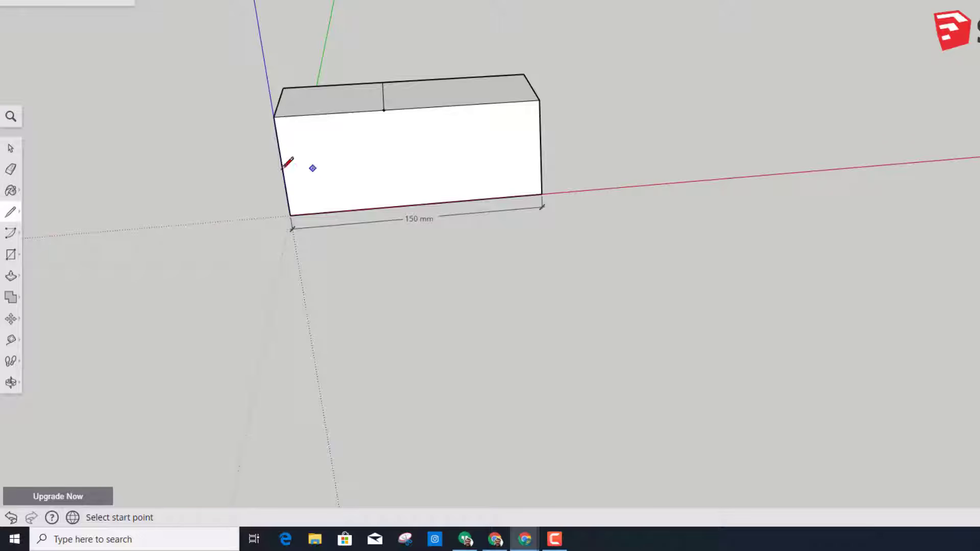
pyautogui.click(11, 276)
pyautogui.click(42, 253)
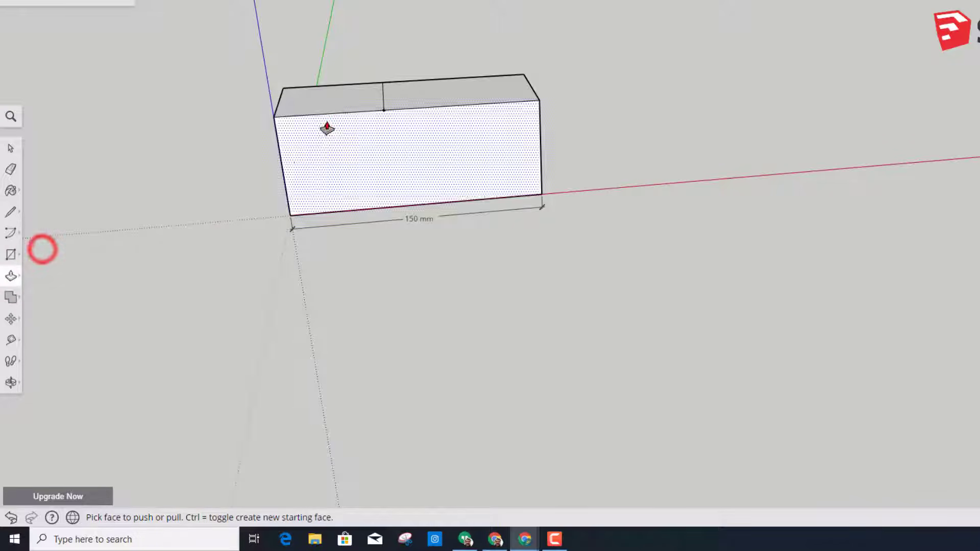
pyautogui.moveTo(313, 110); pyautogui.dragTo(271, 46)
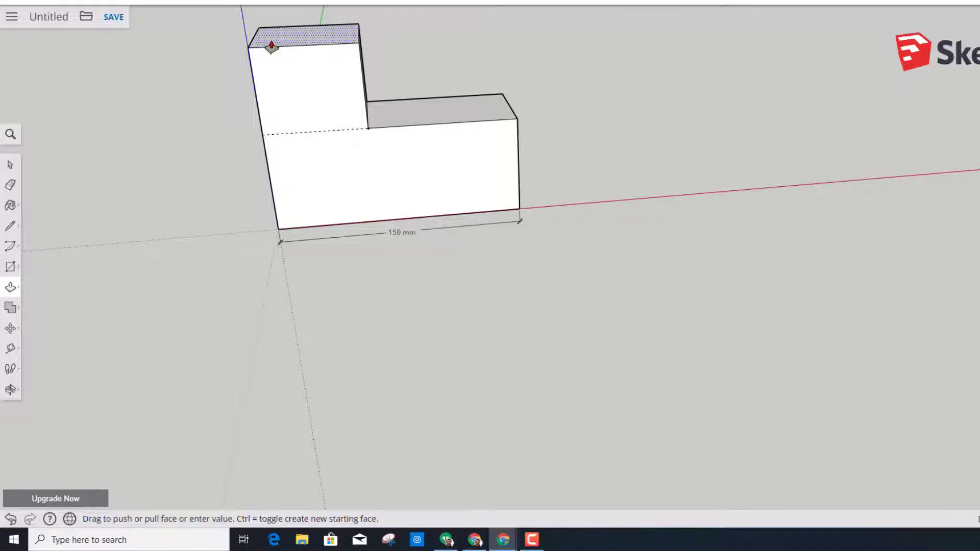
pyautogui.moveTo(271, 46); pyautogui.dragTo(272, 54)
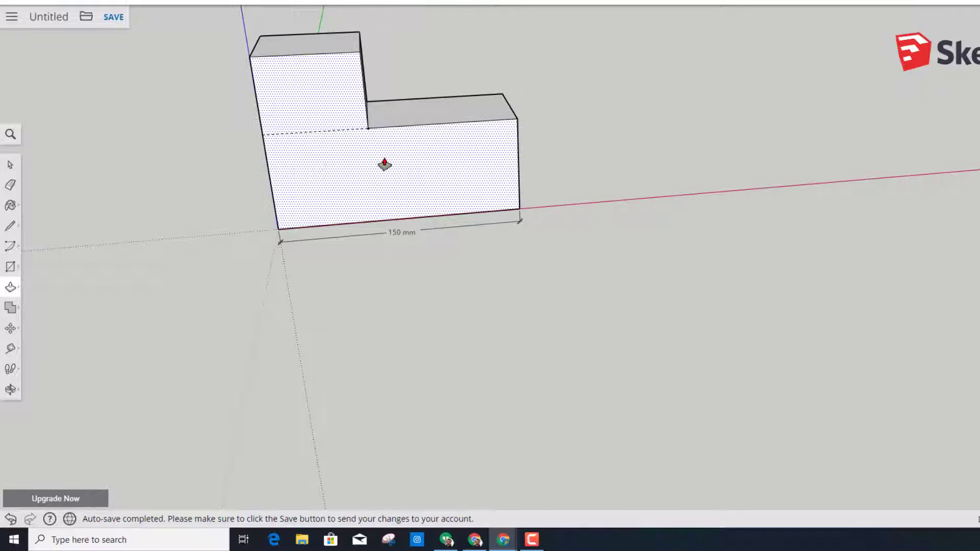
pyautogui.moveTo(384, 164); pyautogui.dragTo(384, 116, button='middle')
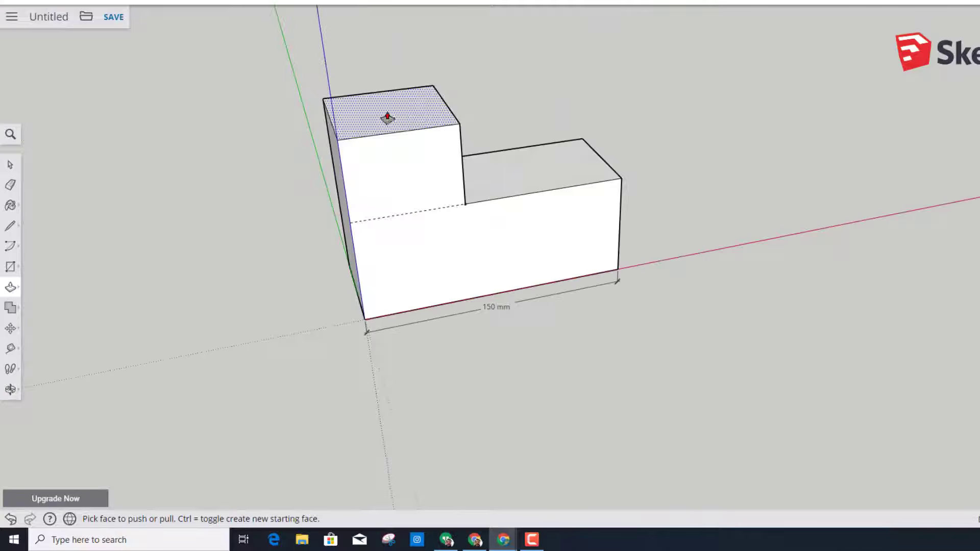
pyautogui.click(11, 286)
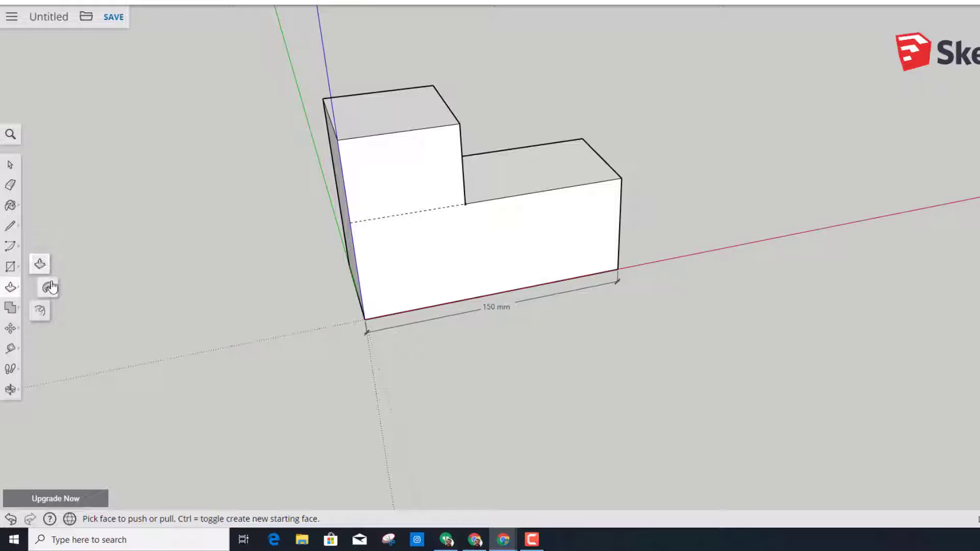
# Offset the raised block's top face 5 mm inward
pyautogui.click(39, 313)
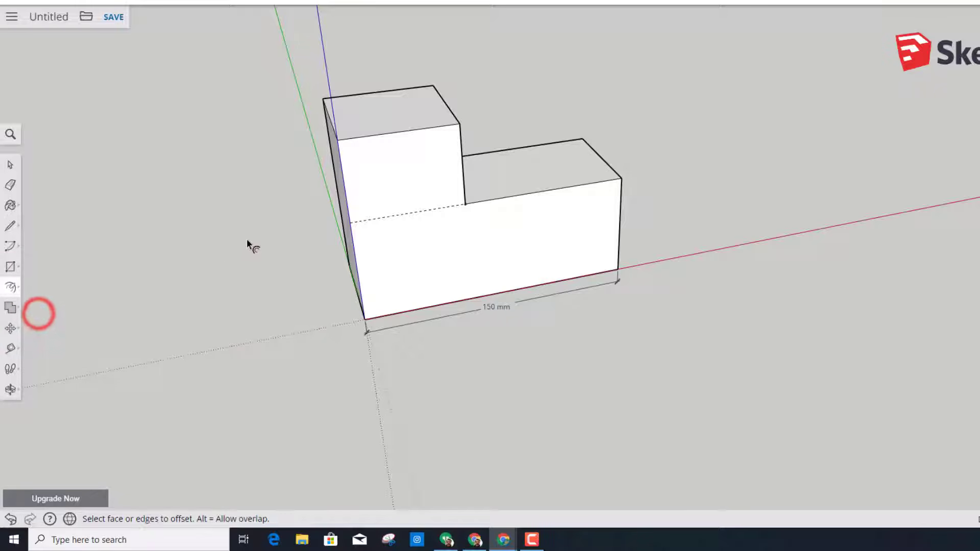
pyautogui.click(414, 126)
pyautogui.click(378, 115)
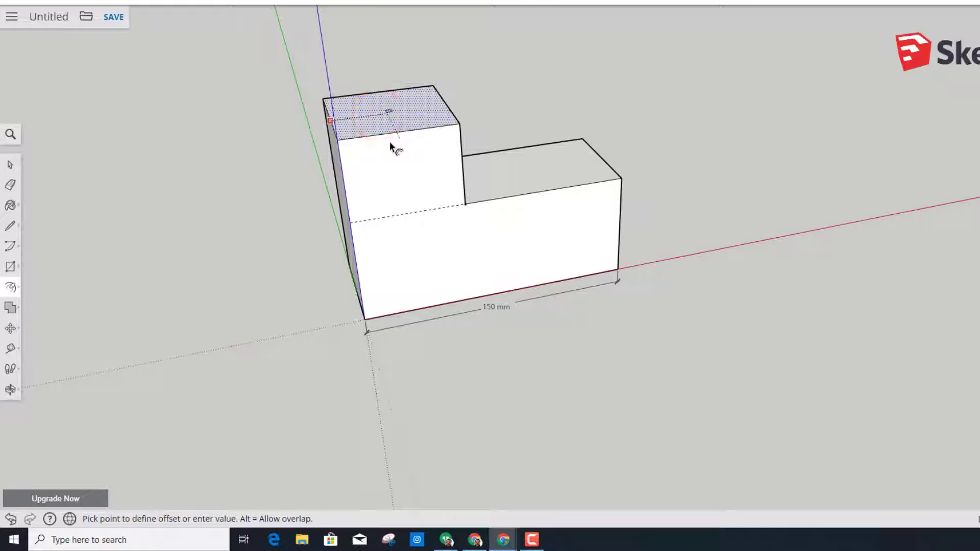
pyautogui.write('5')
pyautogui.press('Return')
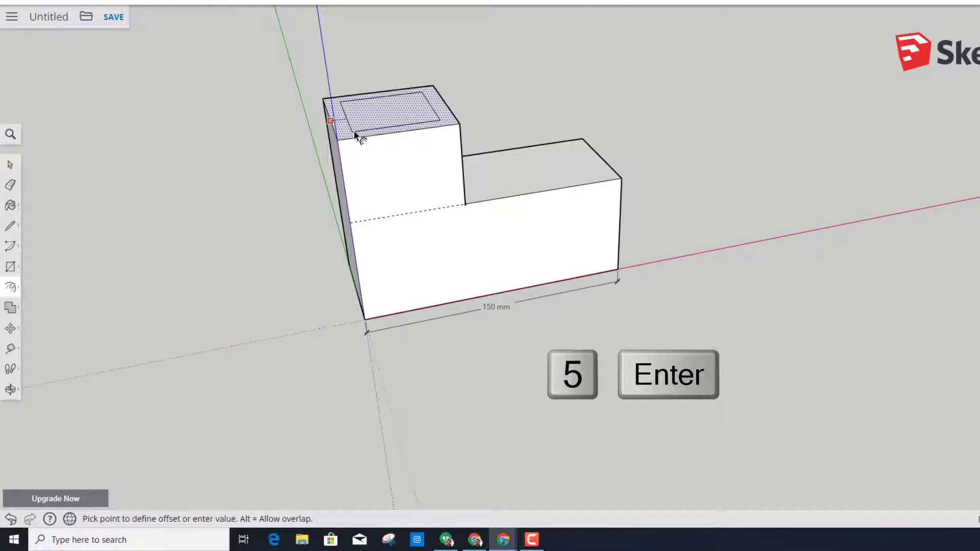
pyautogui.press('Return')
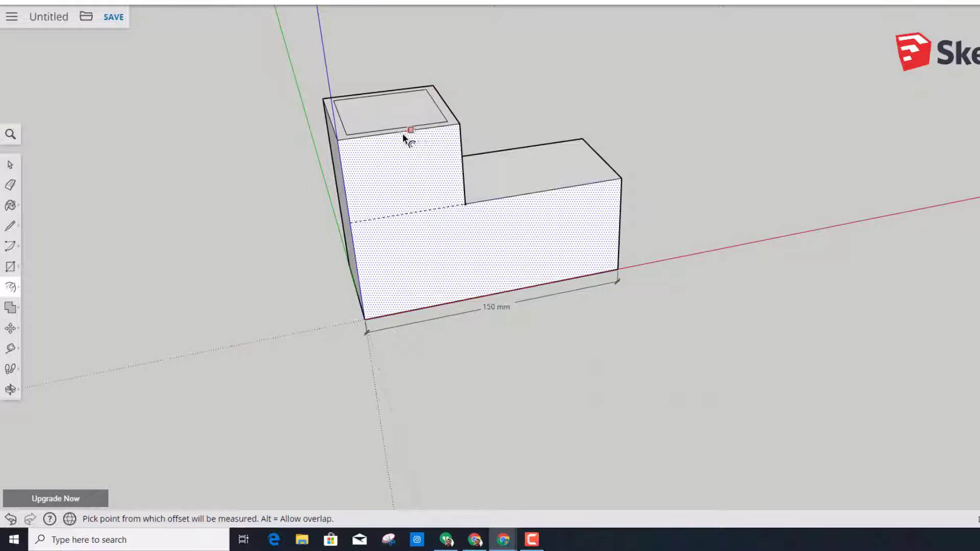
# Push/Pull the inset top face down to the height of the lower step's top, hollowing out the raised block
pyautogui.click(10, 287)
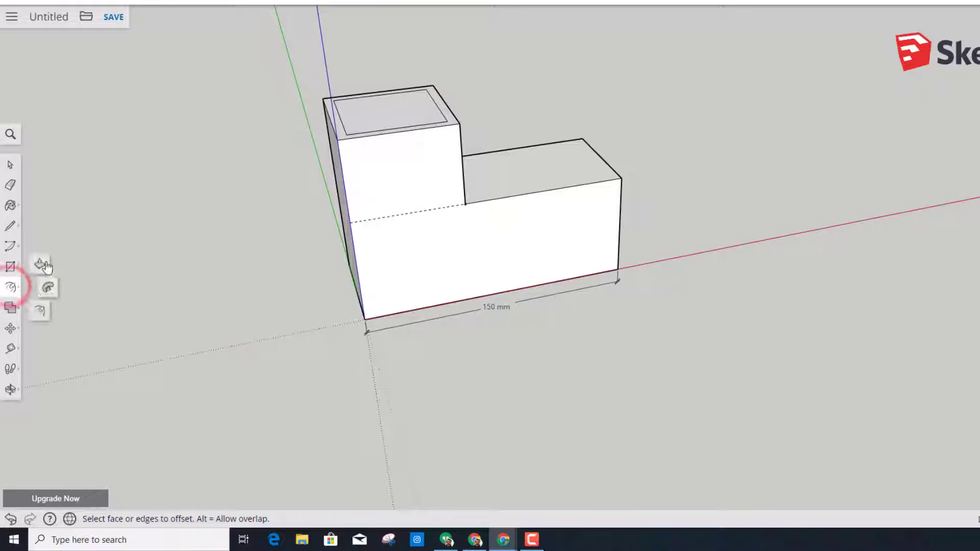
pyautogui.click(40, 263)
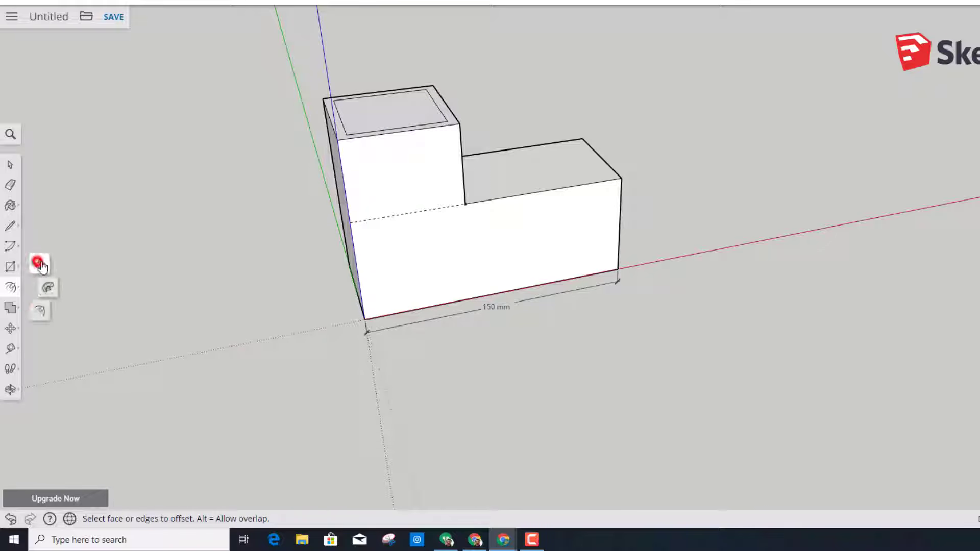
pyautogui.click(381, 123)
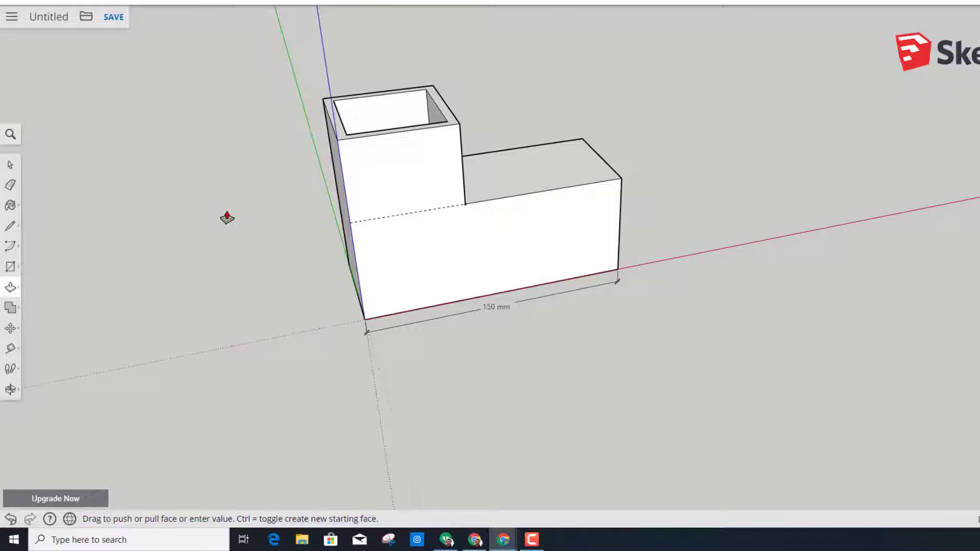
pyautogui.click(465, 205)
# Draw a line across the front face from the step's inner corner to the blue axis edge at the lower block's height
pyautogui.moveTo(262, 201); pyautogui.dragTo(364, 342, button='middle')
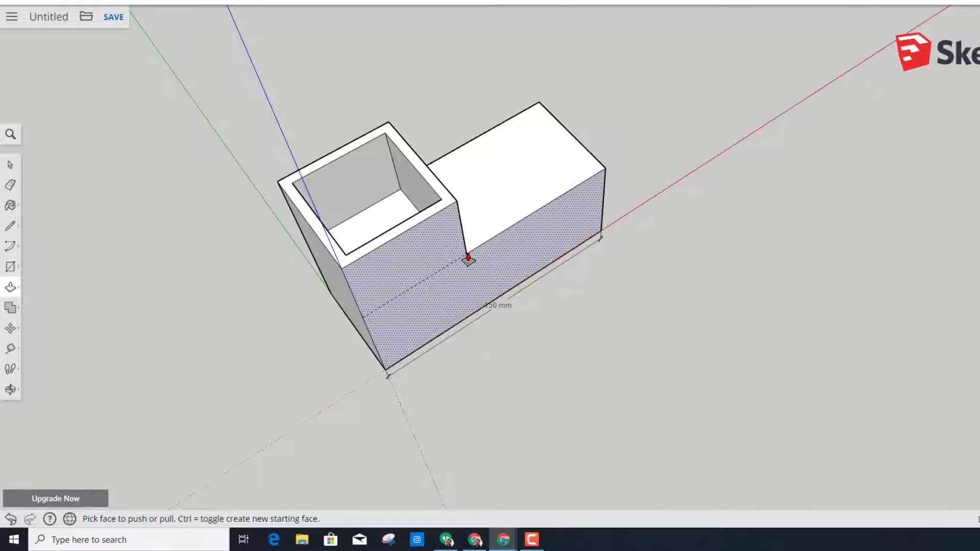
pyautogui.moveTo(587, 333); pyautogui.dragTo(341, 122, button='middle')
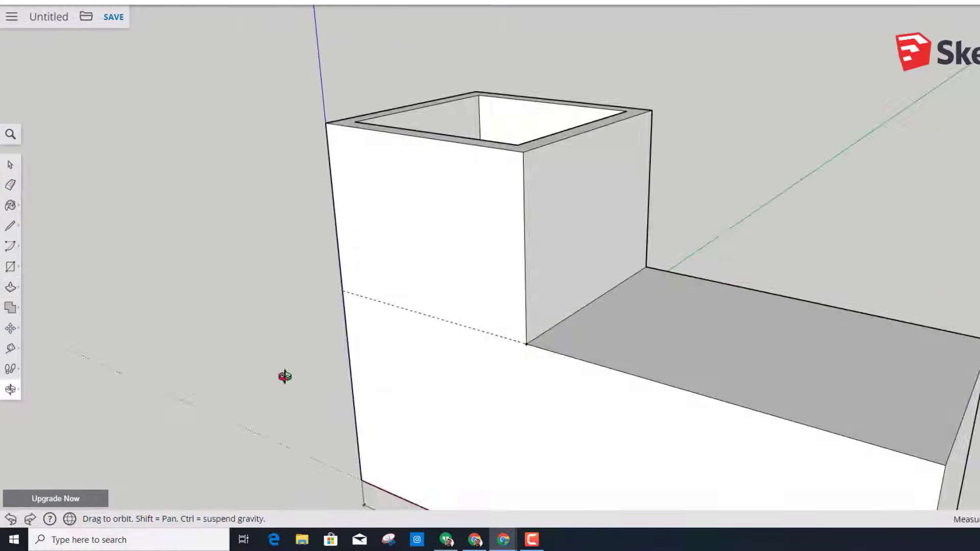
pyautogui.moveTo(284, 376)
pyautogui.mouseDown(button='middle')
pyautogui.moveTo(378, 366)
pyautogui.moveTo(260, 389)
pyautogui.mouseUp(button='middle')
pyautogui.press('e')
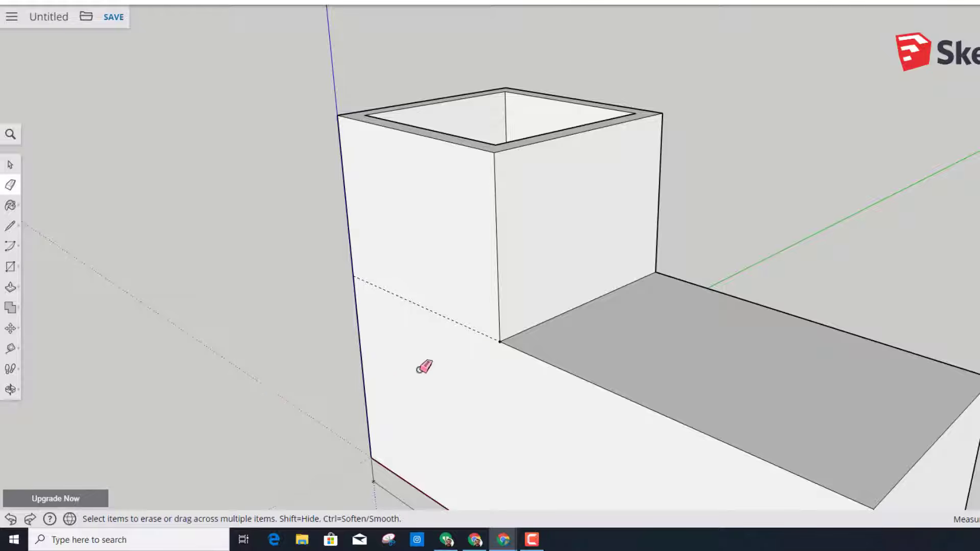
pyautogui.click(11, 226)
pyautogui.click(499, 340)
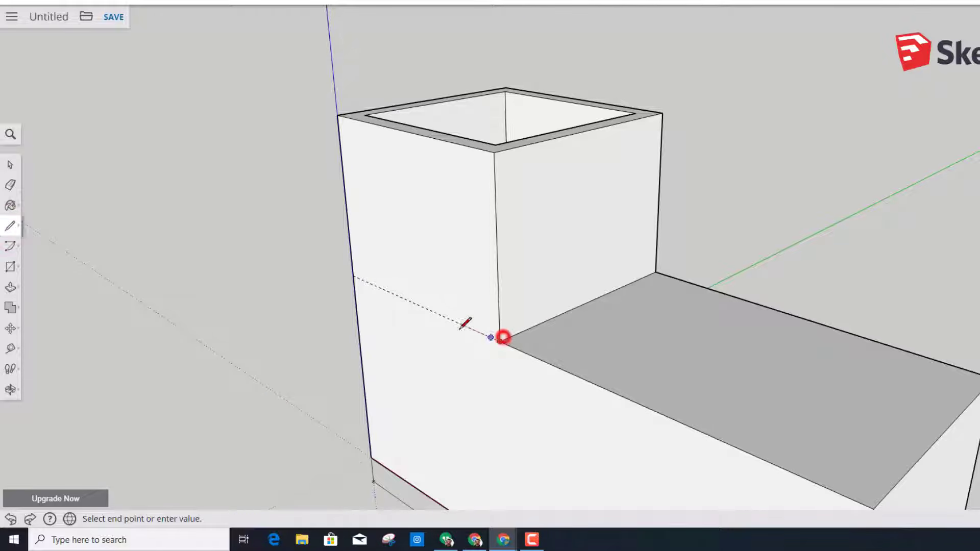
pyautogui.click(355, 278)
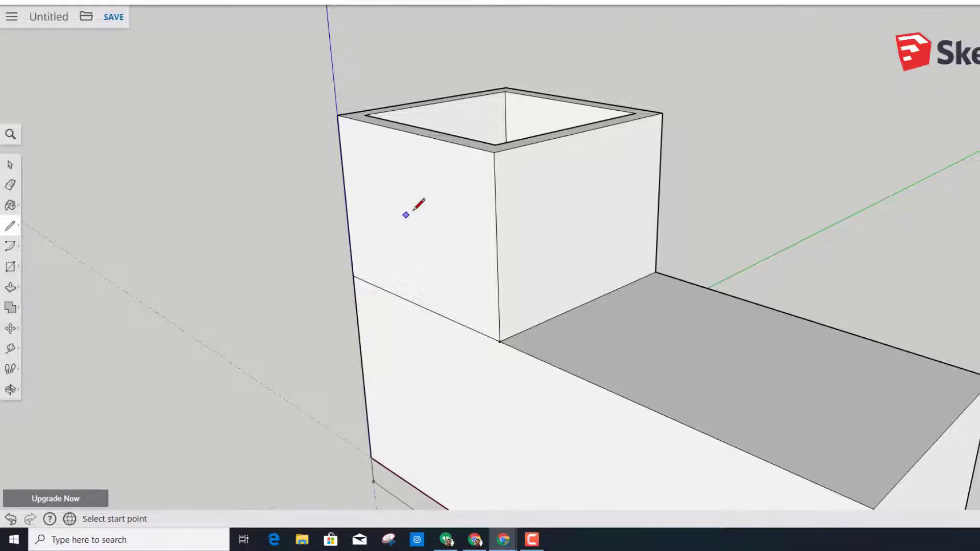
# Continue the dividing line at the lower block's height across the end face and the back face
pyautogui.moveTo(171, 232)
pyautogui.mouseDown(button='middle')
pyautogui.moveTo(308, 279)
pyautogui.moveTo(515, 269)
pyautogui.mouseUp(button='middle')
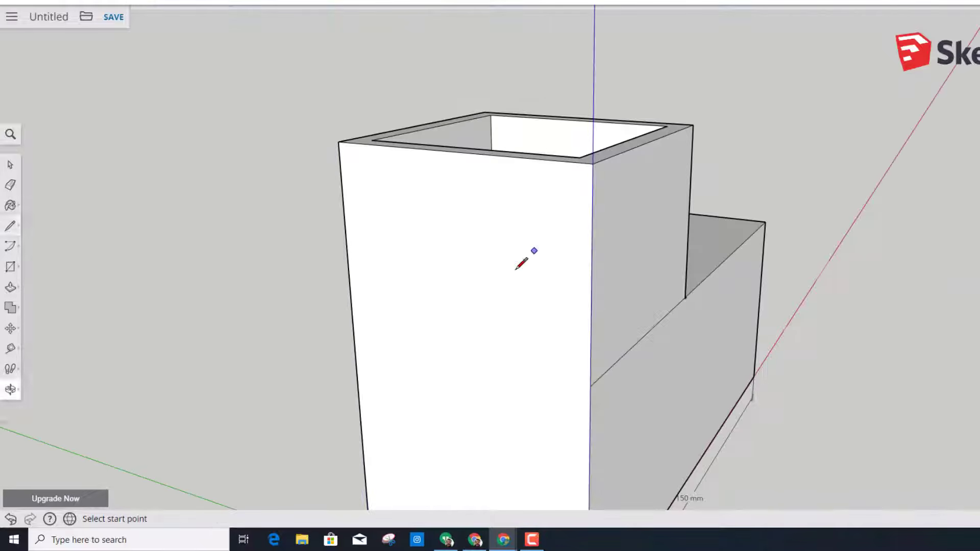
pyautogui.click(591, 387)
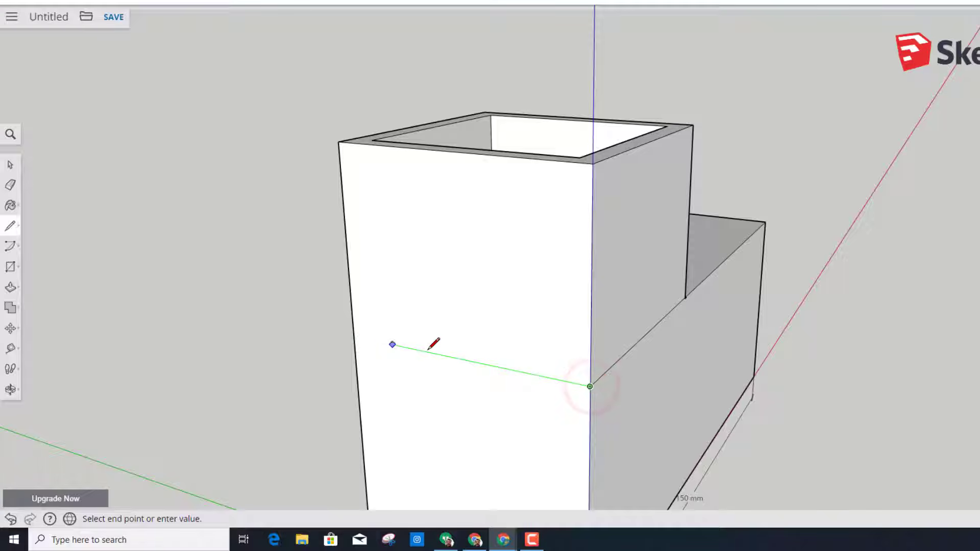
pyautogui.click(355, 337)
pyautogui.moveTo(308, 344); pyautogui.dragTo(498, 335, button='middle')
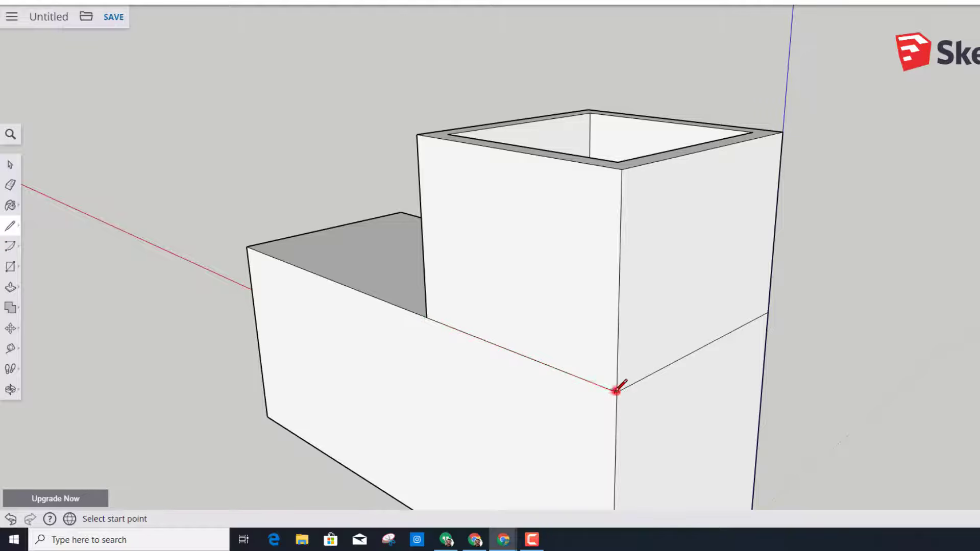
# Offset the raised block's back face and end face 5 mm inward
pyautogui.click(9, 288)
pyautogui.click(42, 307)
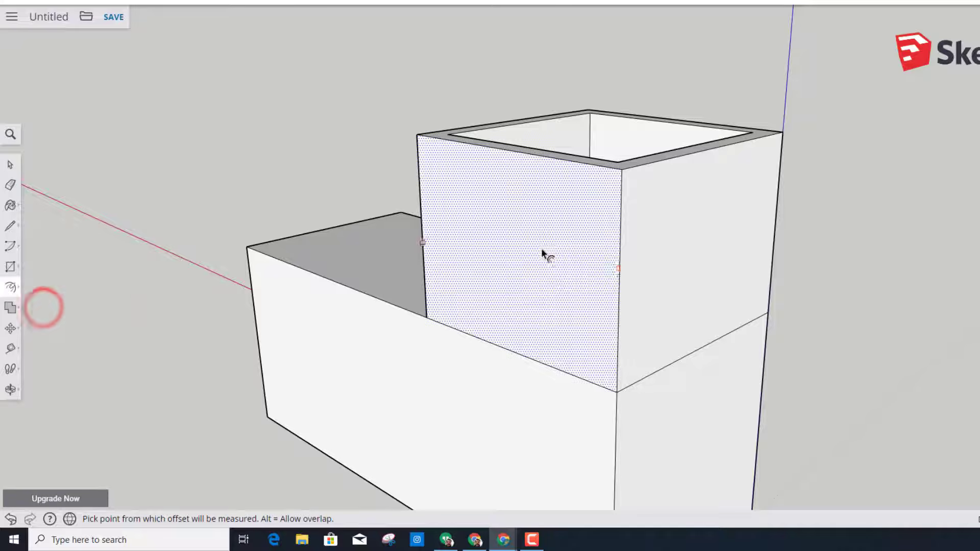
pyautogui.click(540, 236)
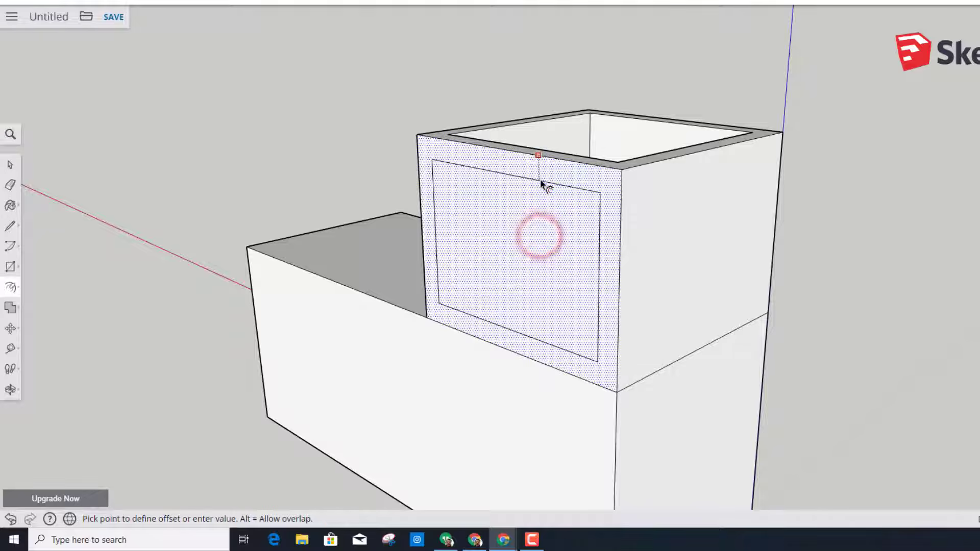
pyautogui.write('5')
pyautogui.press('Return')
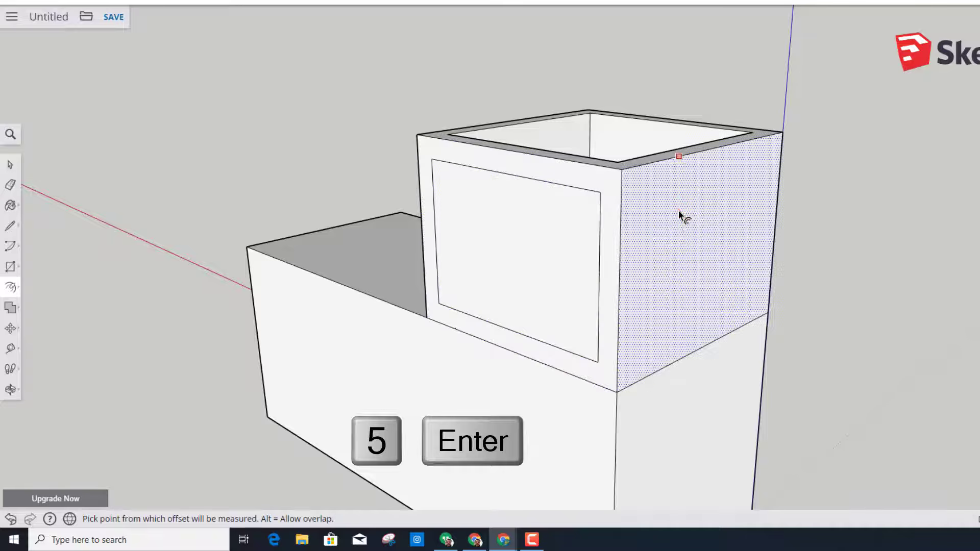
pyautogui.click(677, 212)
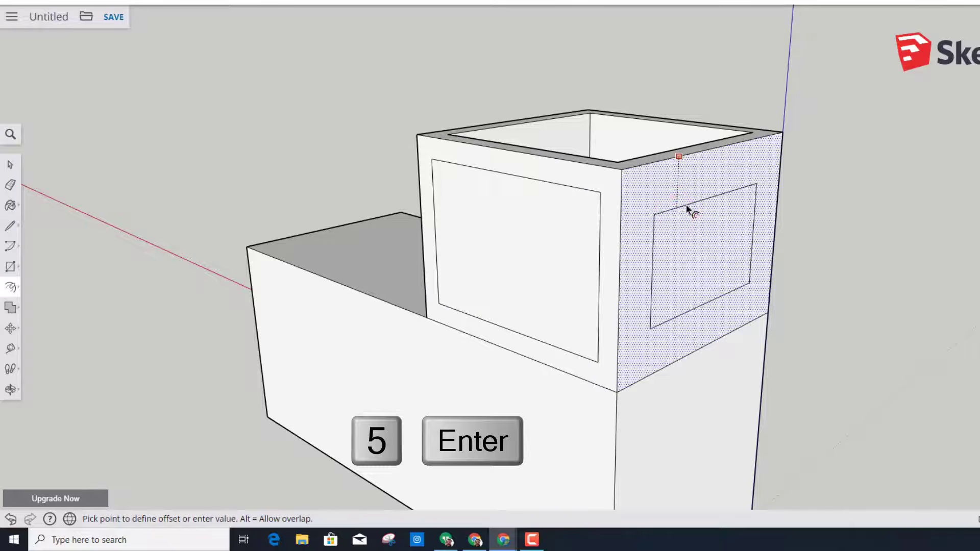
pyautogui.write('5')
pyautogui.press('Return')
# Offset the raised block's front face and its step-side face inward, matching the borders on the other sides
pyautogui.moveTo(727, 269); pyautogui.dragTo(700, 267, button='middle')
pyautogui.click(612, 247)
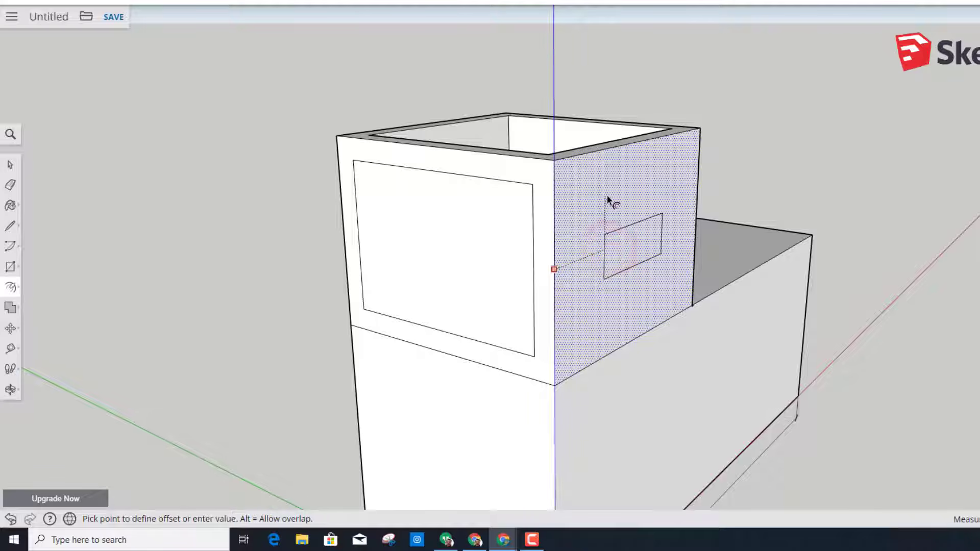
pyautogui.click(683, 212)
pyautogui.moveTo(884, 267); pyautogui.dragTo(386, 280, button='middle')
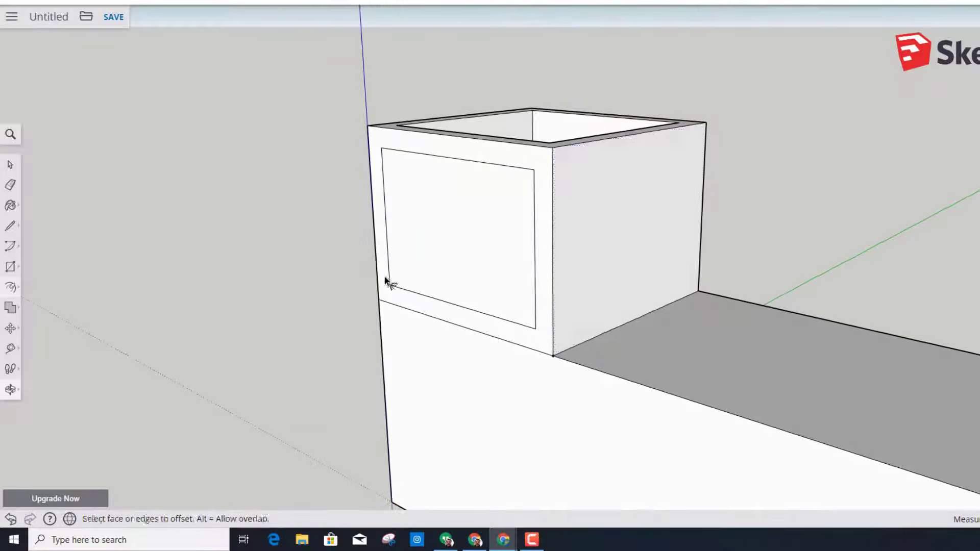
pyautogui.click(590, 256)
pyautogui.click(590, 253)
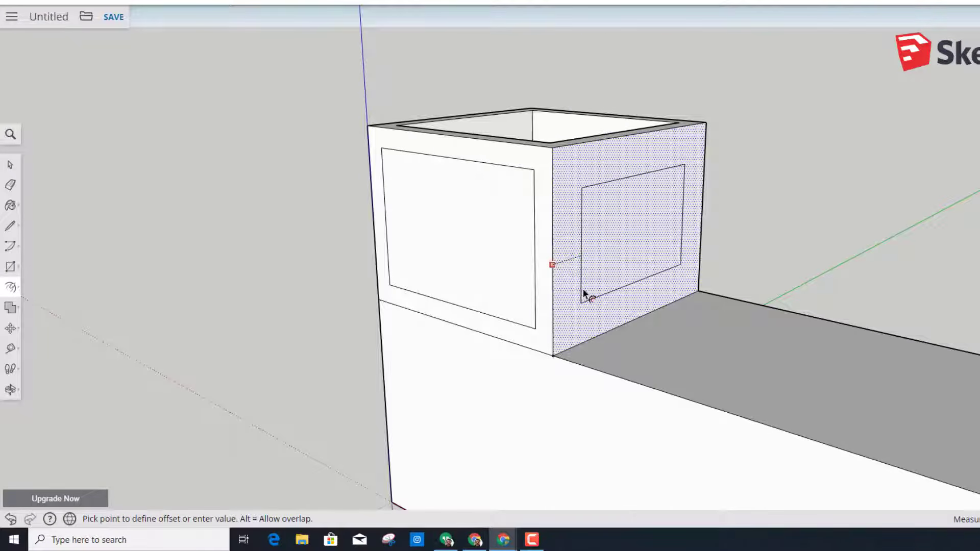
pyautogui.click(585, 293)
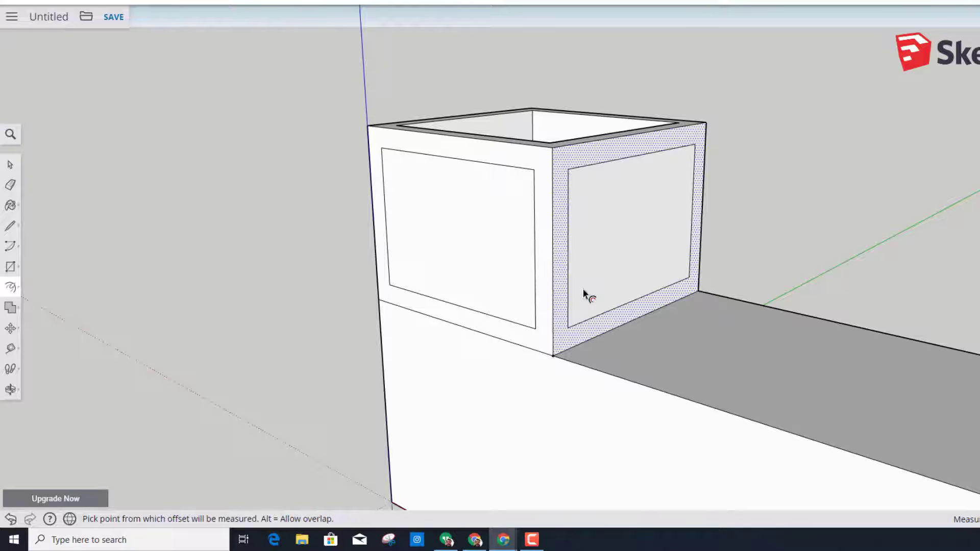
# Push/Pull the inset panels on the step-side and front faces inward until they meet the edges of the hollow
pyautogui.click(10, 288)
pyautogui.click(39, 265)
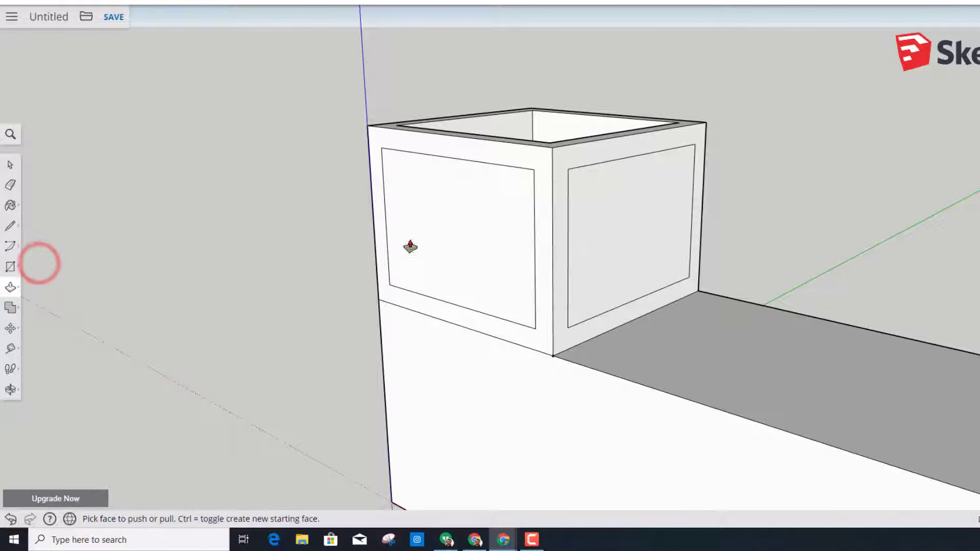
pyautogui.moveTo(223, 127); pyautogui.dragTo(203, 256, button='middle')
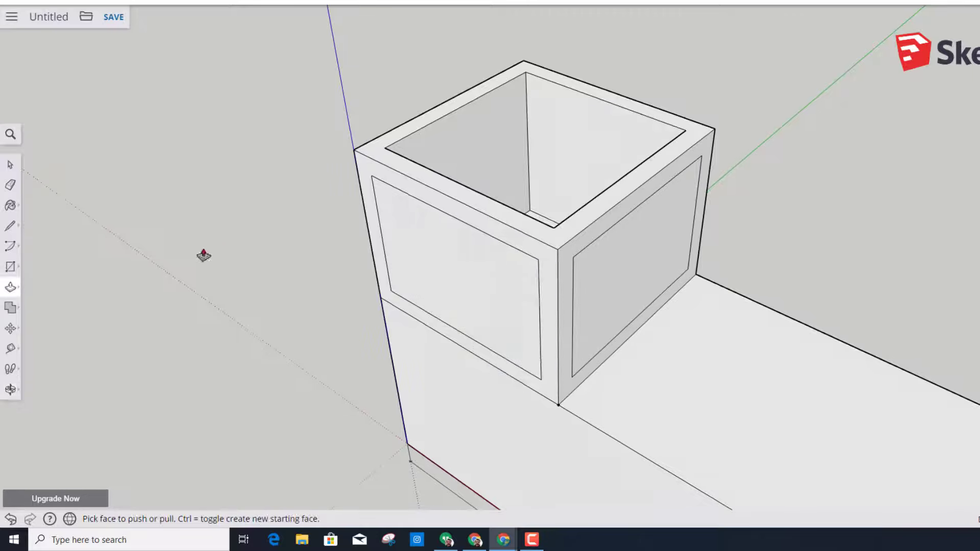
pyautogui.click(641, 285)
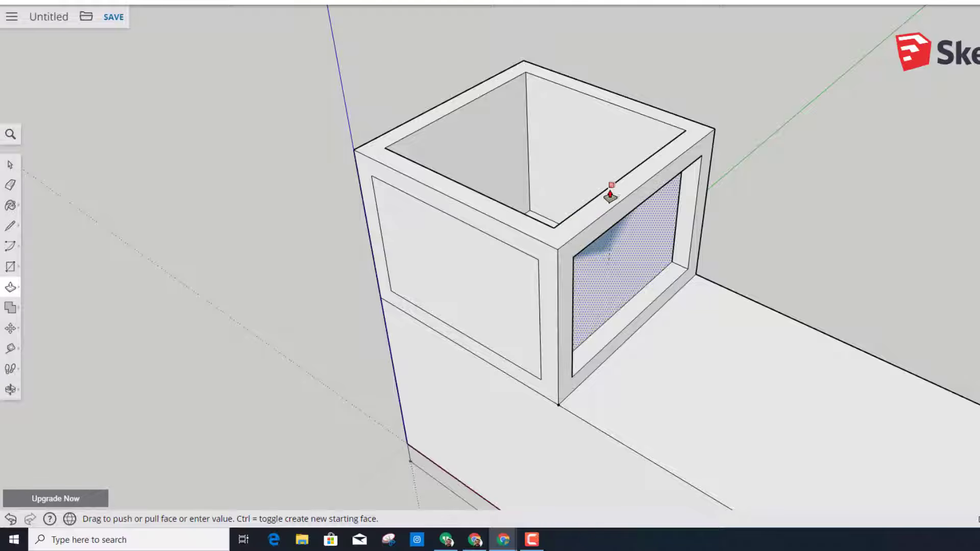
pyautogui.click(554, 228)
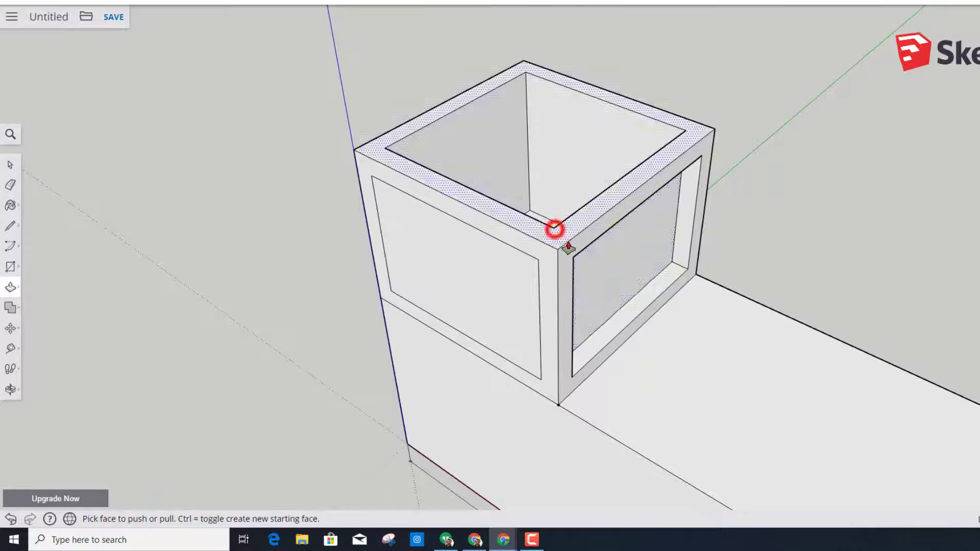
pyautogui.moveTo(582, 276)
pyautogui.mouseDown(button='middle')
pyautogui.moveTo(391, 184)
pyautogui.moveTo(663, 366)
pyautogui.moveTo(595, 302)
pyautogui.moveTo(641, 328)
pyautogui.mouseUp(button='middle')
pyautogui.click(586, 333)
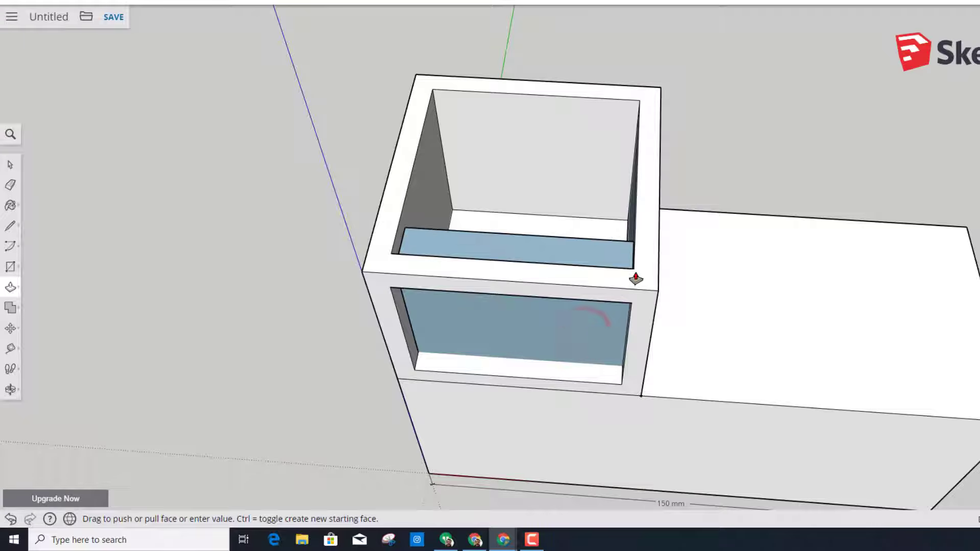
pyautogui.click(631, 267)
# Push/Pull the inset panels on the end and back faces inward to the edges of the hollow
pyautogui.moveTo(631, 266)
pyautogui.mouseDown(button='middle')
pyautogui.moveTo(428, 219)
pyautogui.moveTo(573, 252)
pyautogui.mouseUp(button='middle')
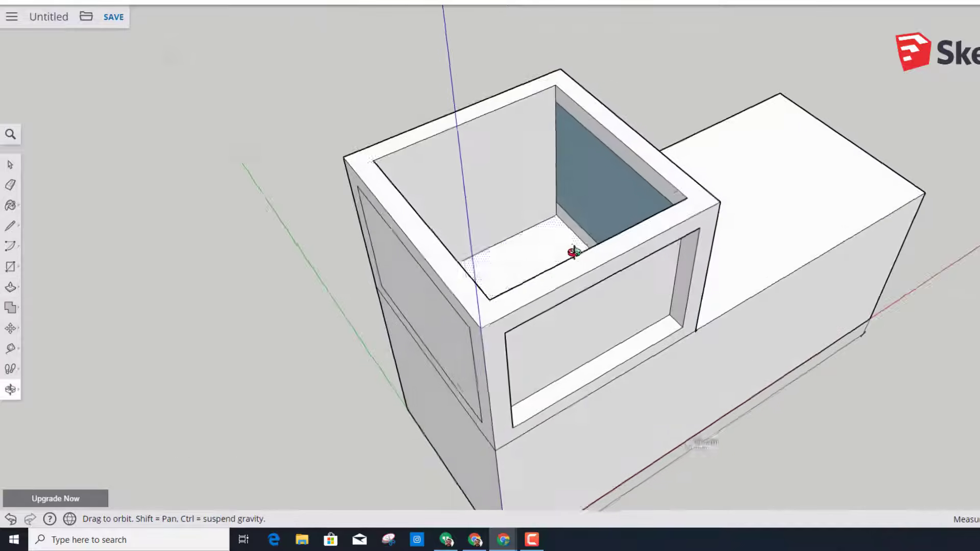
pyautogui.click(440, 314)
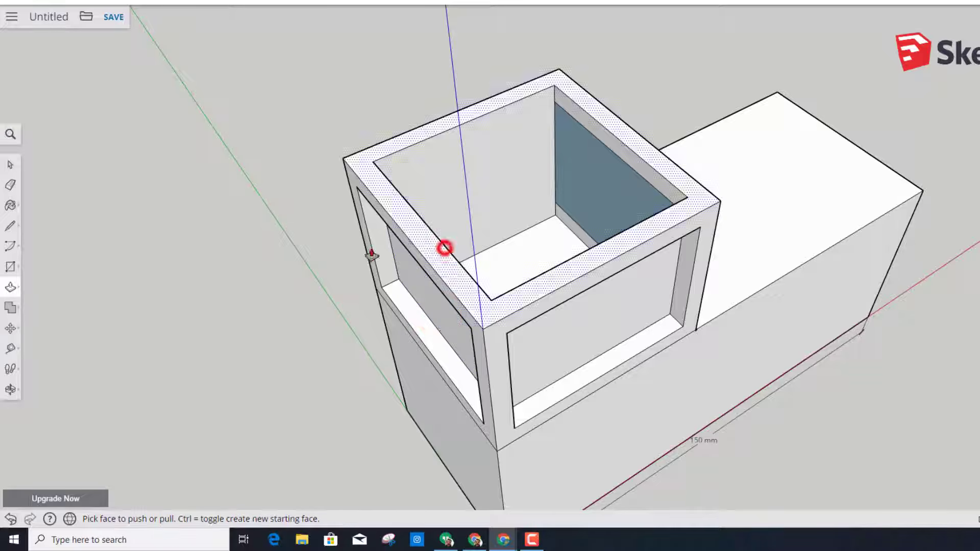
pyautogui.click(444, 246)
pyautogui.moveTo(339, 228); pyautogui.dragTo(594, 252, button='middle')
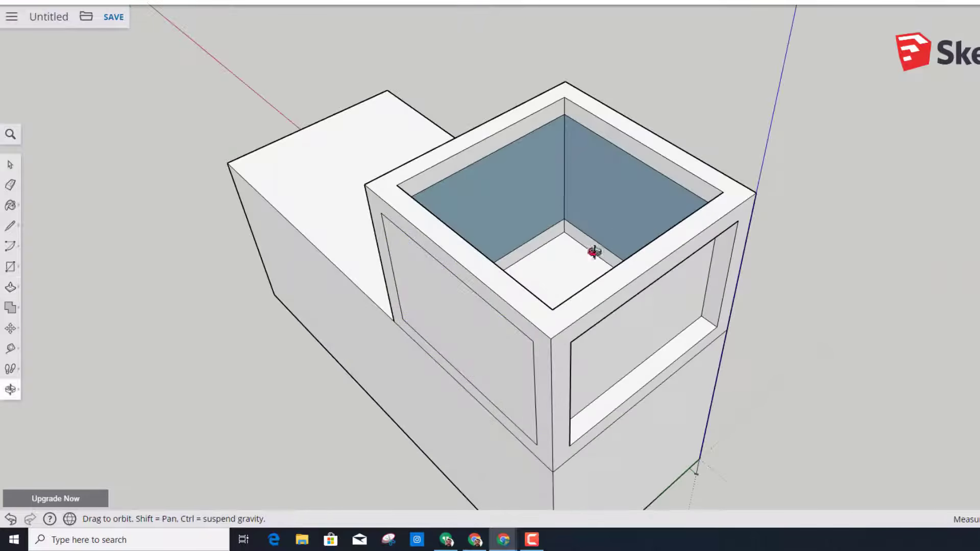
pyautogui.click(460, 303)
pyautogui.click(489, 263)
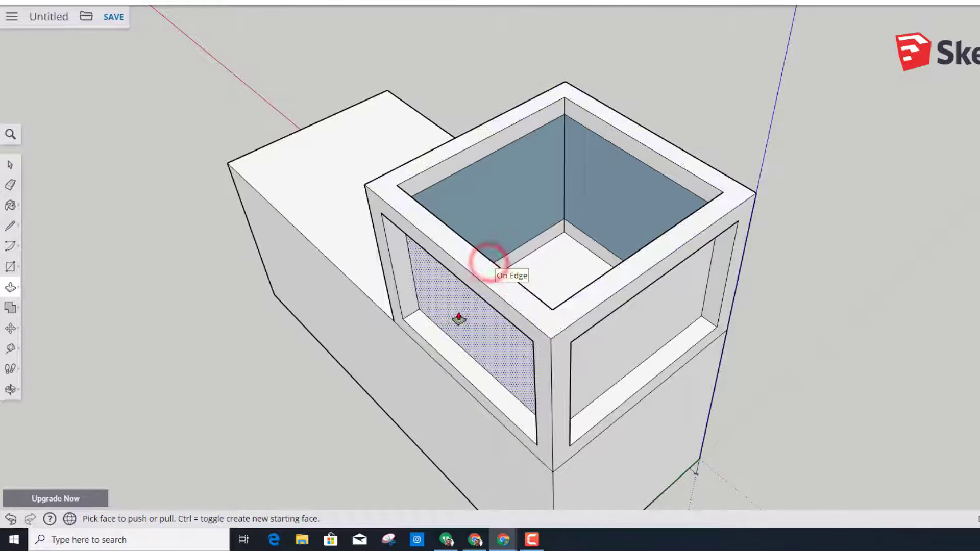
# Delete the four recessed side panels so that only the raised block's open frame remains
pyautogui.press('space')
pyautogui.click(469, 332)
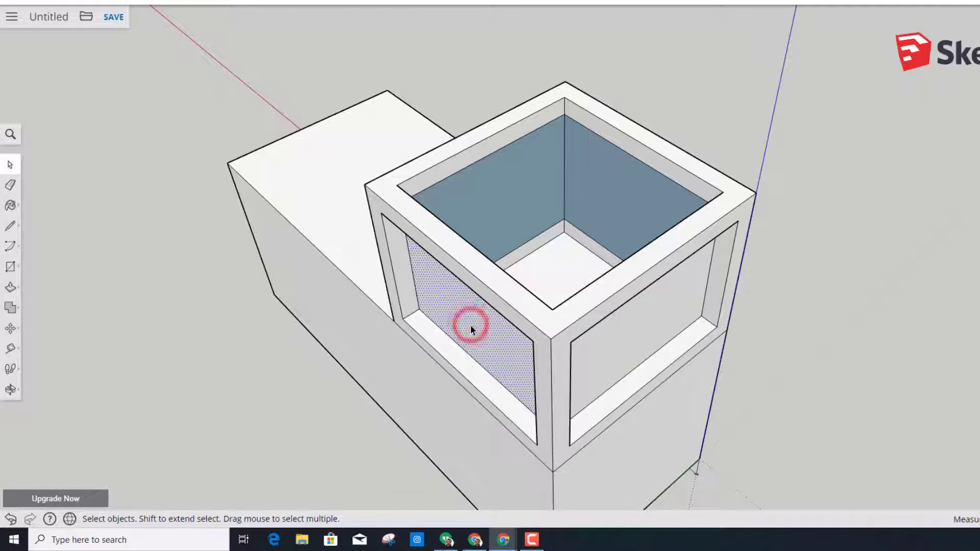
pyautogui.press('Delete')
pyautogui.click(603, 344)
pyautogui.press('Delete')
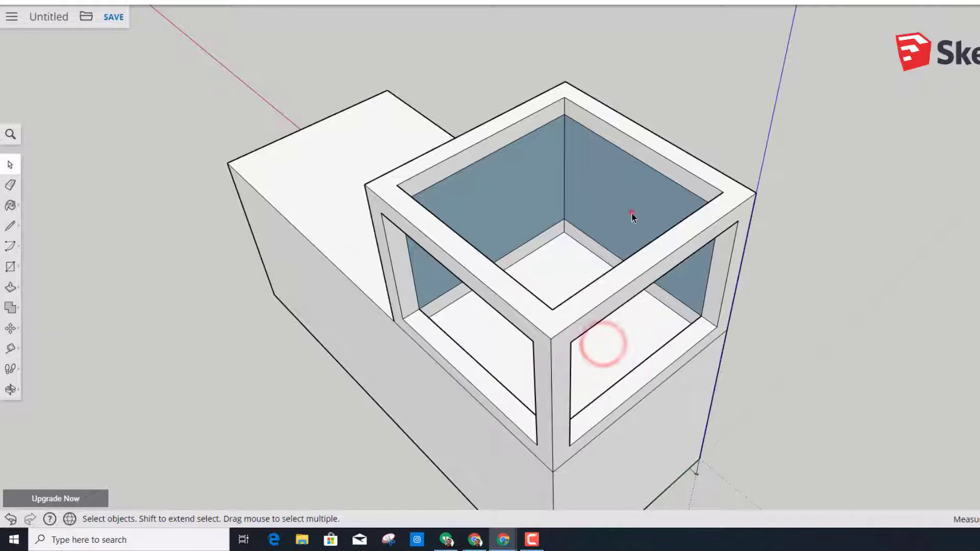
pyautogui.click(631, 217)
pyautogui.press('Delete')
pyautogui.click(518, 209)
pyautogui.press('Delete')
# Push/Pull the floor inside the raised block's open frame down 30 mm
pyautogui.moveTo(519, 213); pyautogui.dragTo(416, 165, button='middle')
pyautogui.press('r')
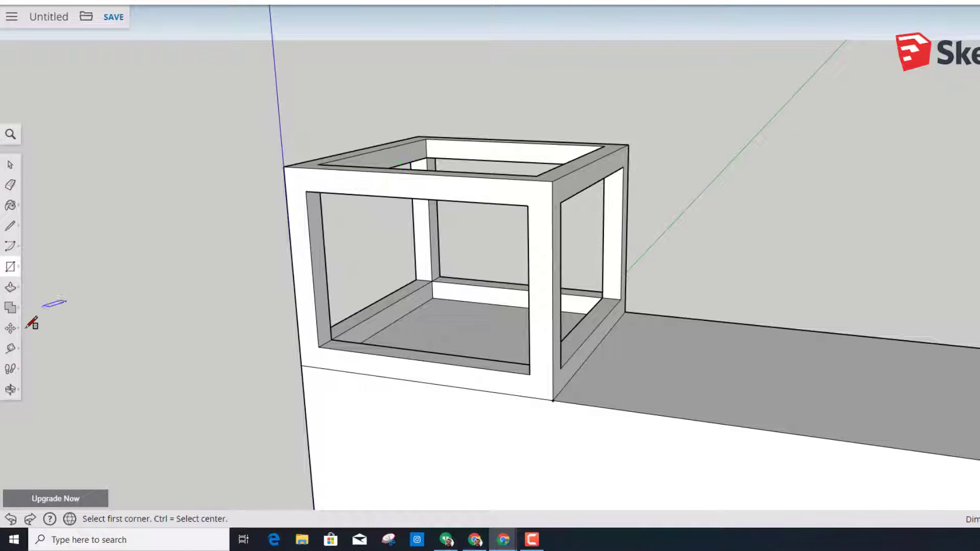
pyautogui.click(10, 287)
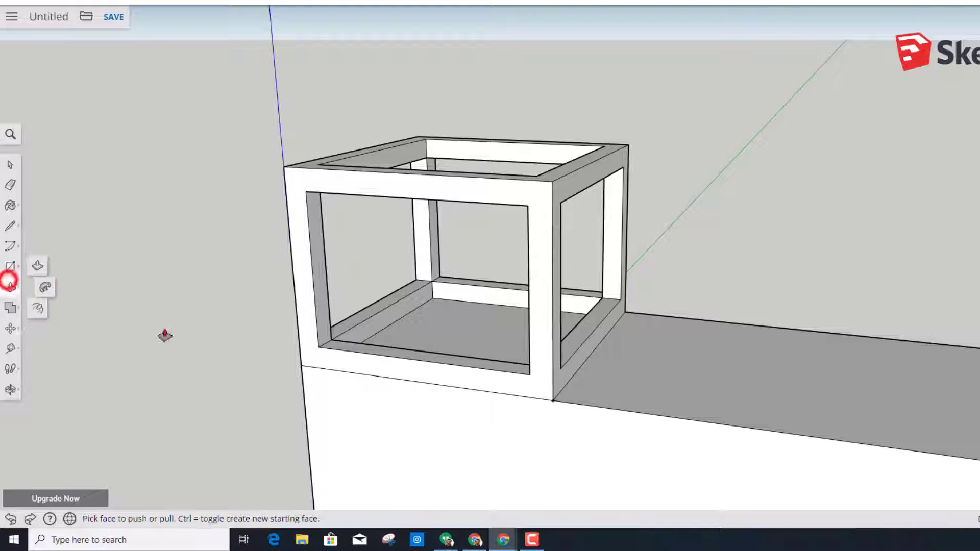
pyautogui.click(451, 337)
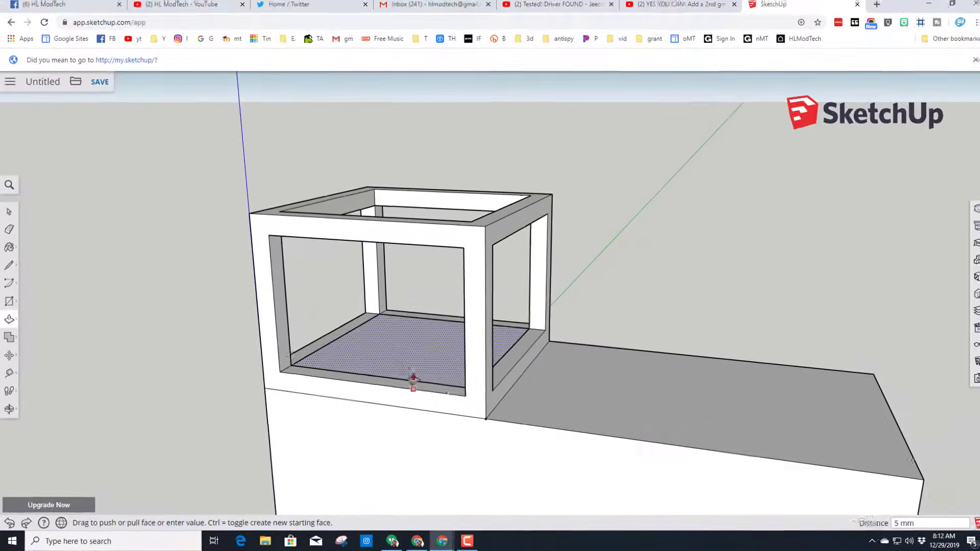
pyautogui.write('30')
pyautogui.press('Return')
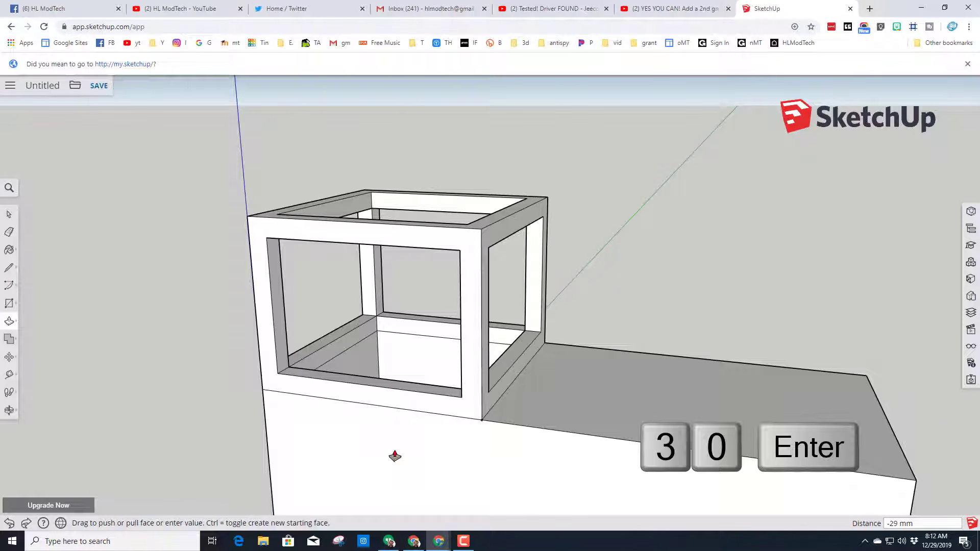
# Push/Pull the top face of the lower step down 30 mm
pyautogui.moveTo(237, 376); pyautogui.dragTo(345, 407, button='middle')
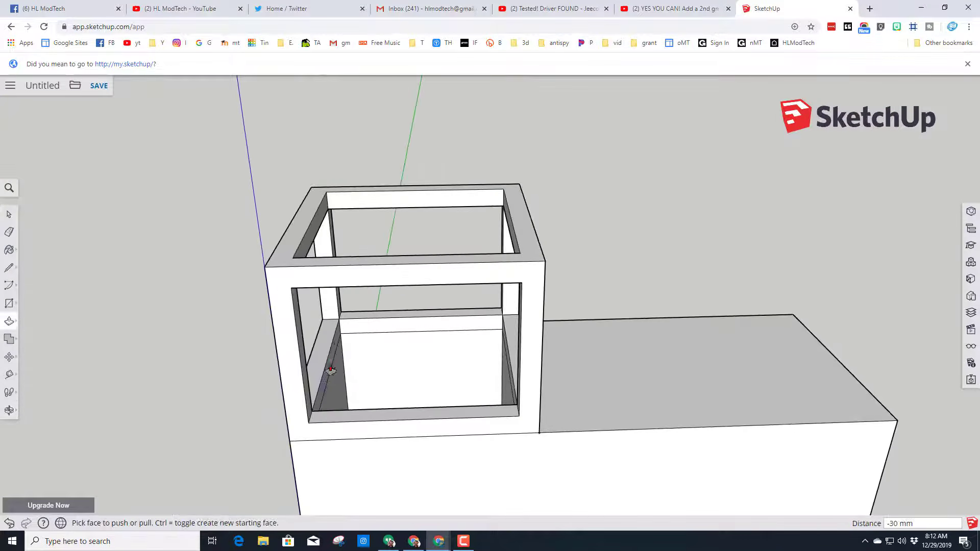
pyautogui.moveTo(331, 357); pyautogui.dragTo(373, 331, button='middle')
pyautogui.press('space')
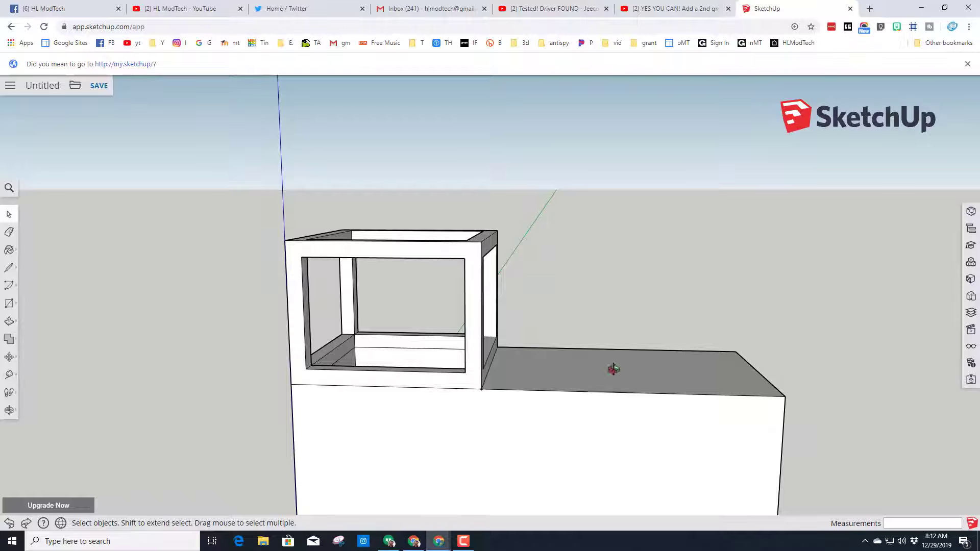
pyautogui.moveTo(613, 368); pyautogui.dragTo(591, 384, button='middle')
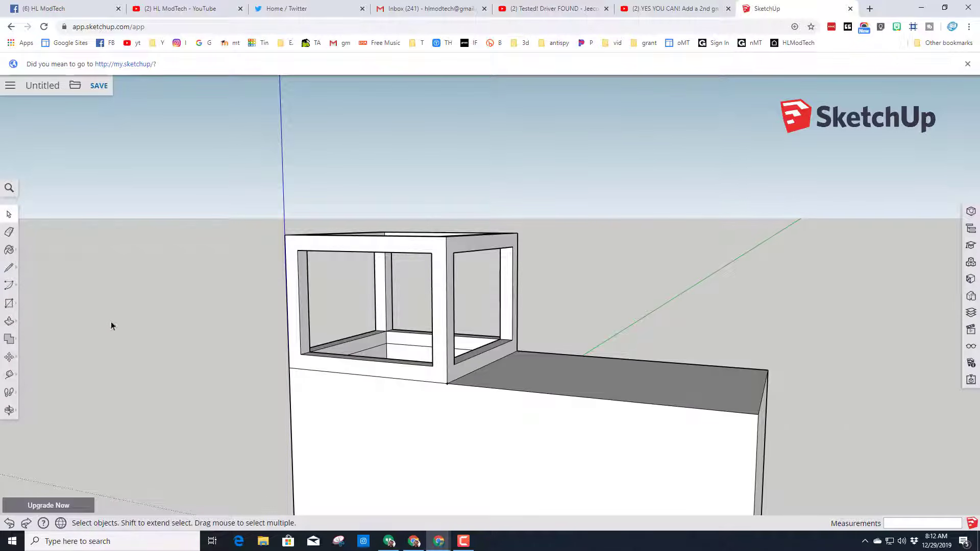
pyautogui.click(9, 321)
pyautogui.click(568, 372)
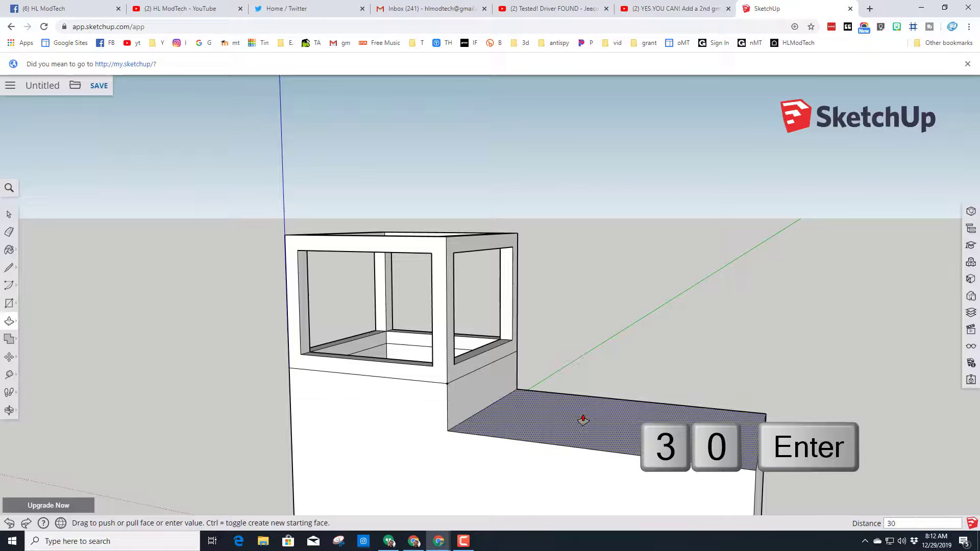
pyautogui.write('30')
pyautogui.press('Return')
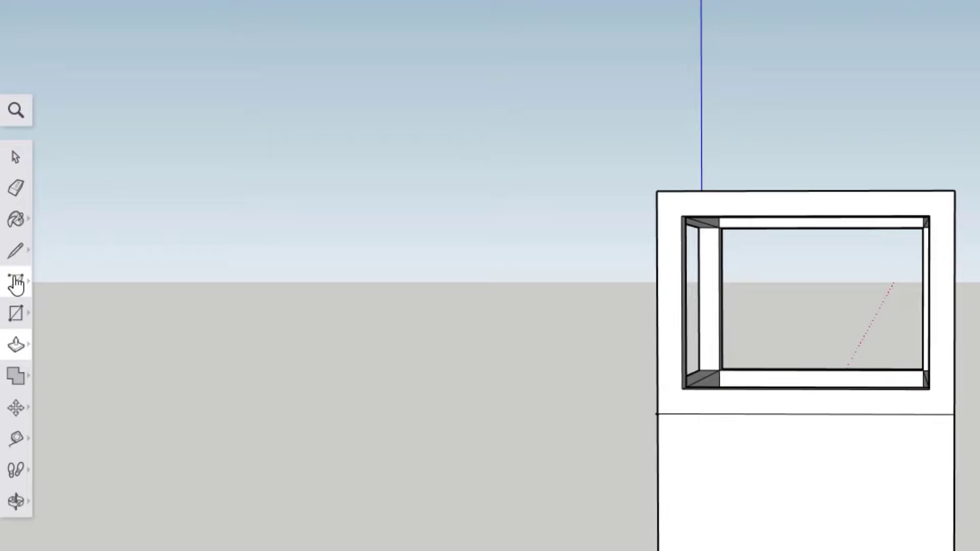
# Draw a two-point arc between the bottom corners of the step-side wall, bulging above the horizontal seam, and erase the seam segment inside it
pyautogui.click(9, 284)
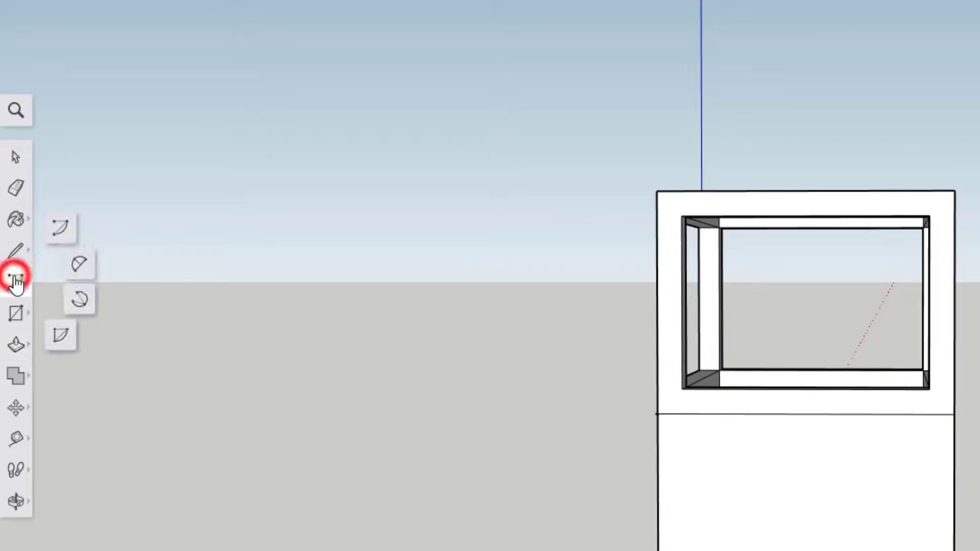
pyautogui.click(81, 265)
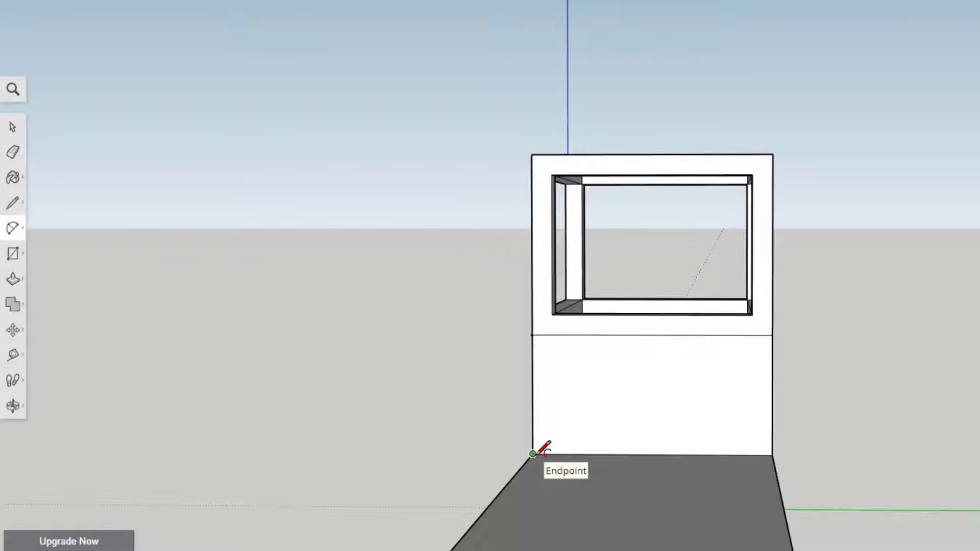
pyautogui.click(532, 454)
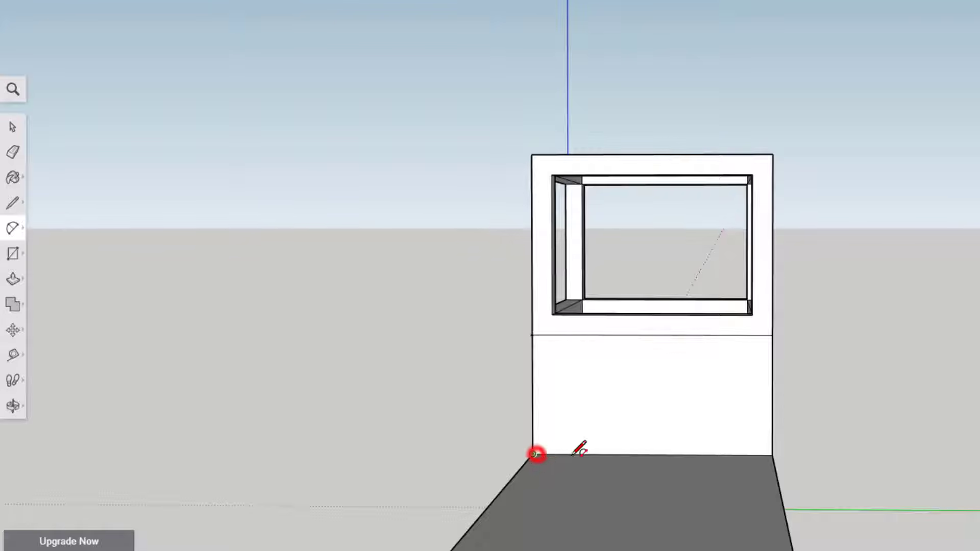
pyautogui.click(771, 454)
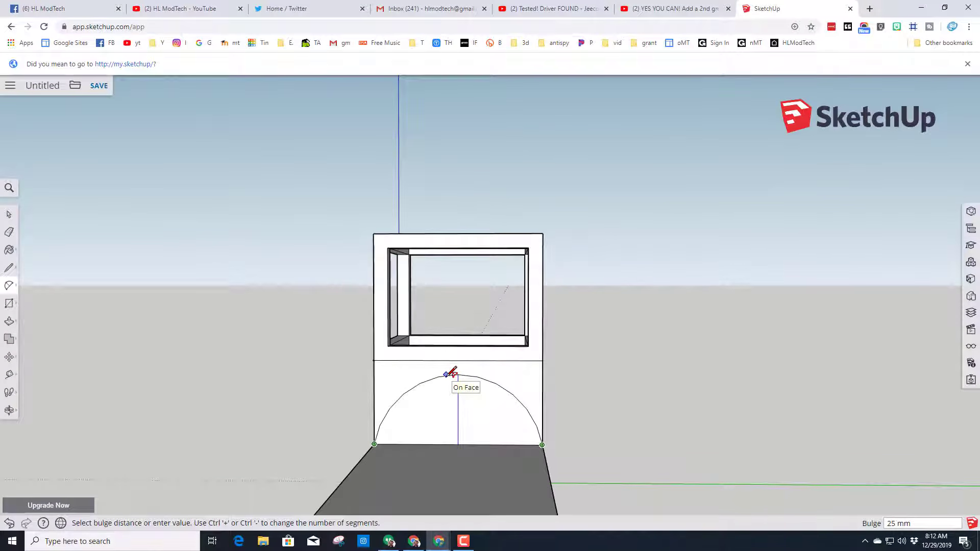
pyautogui.click(451, 373)
pyautogui.moveTo(486, 375); pyautogui.dragTo(215, 406, button='middle')
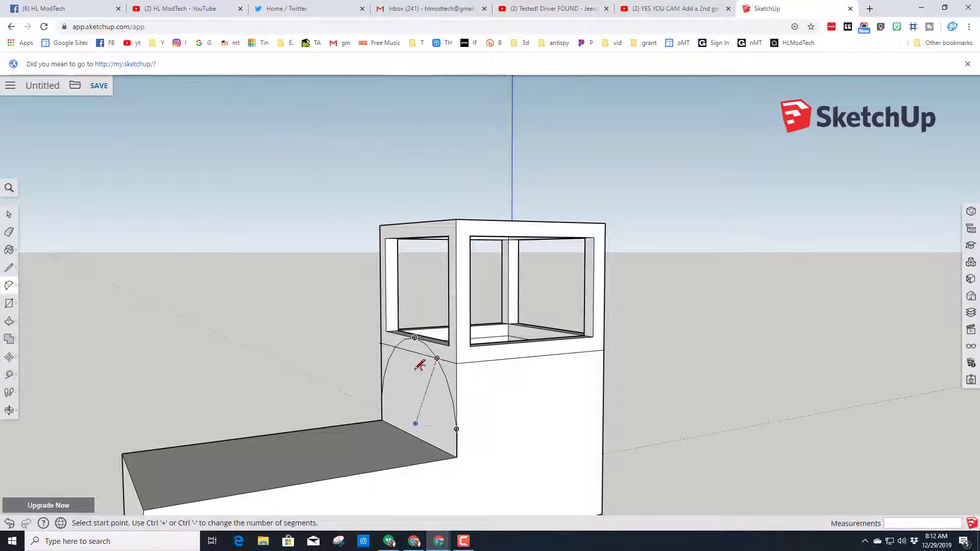
pyautogui.click(10, 232)
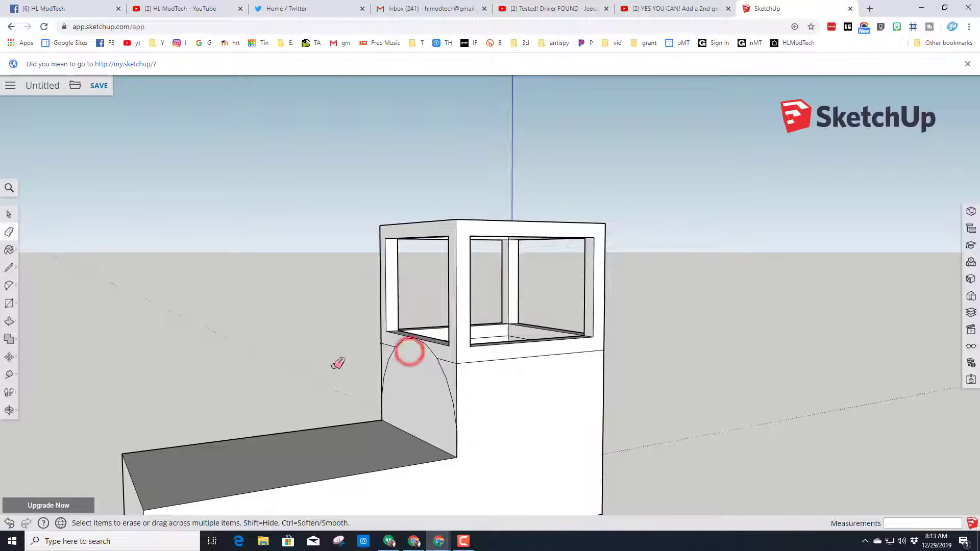
# Push/Pull the arched face 90 mm along the lower step to its far end
pyautogui.click(9, 321)
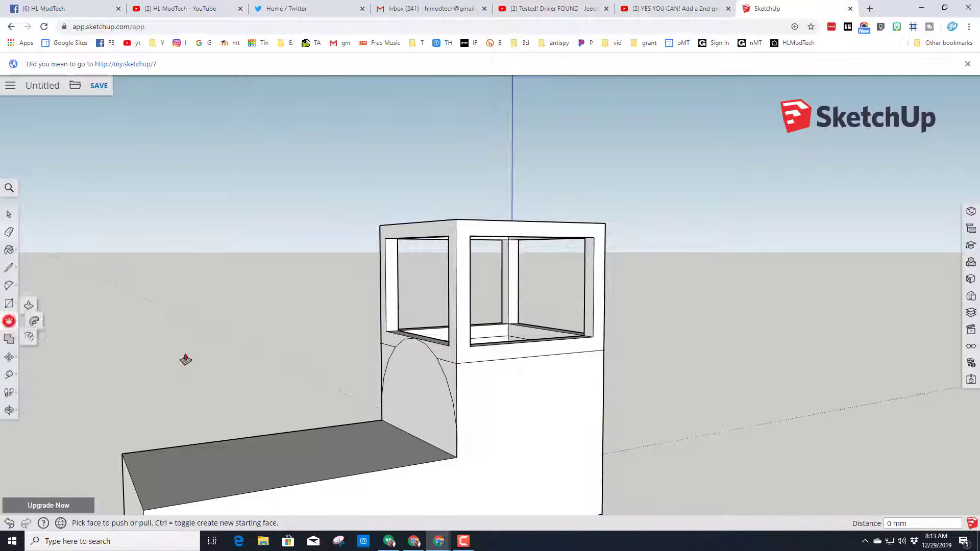
pyautogui.click(418, 387)
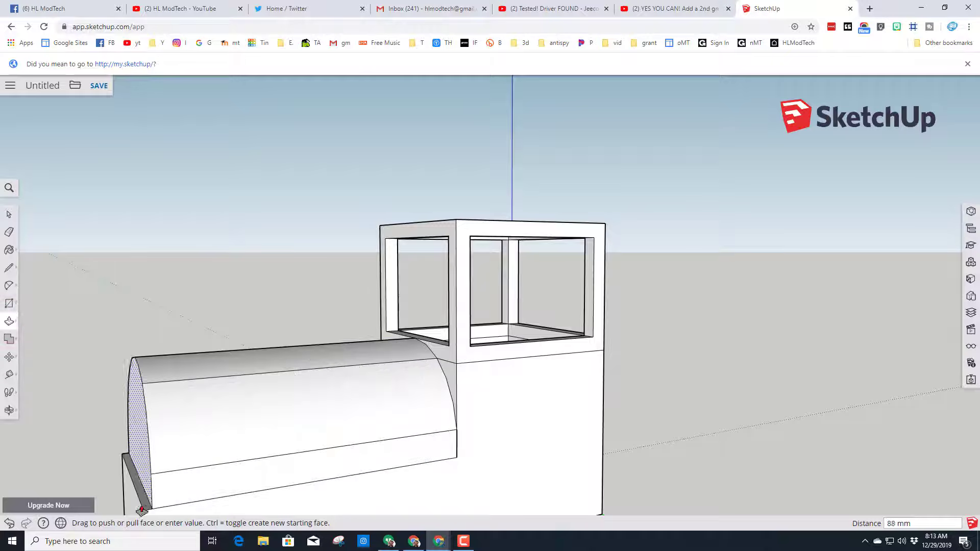
pyautogui.click(139, 506)
# Push/Pull the underside of the whole body up 15 mm
pyautogui.moveTo(90, 460); pyautogui.dragTo(302, 473, button='middle')
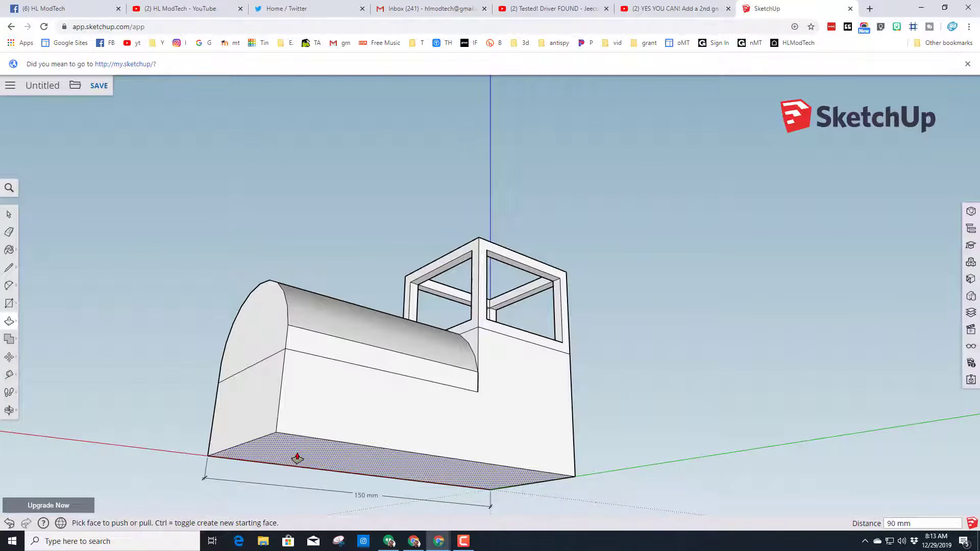
pyautogui.click(297, 458)
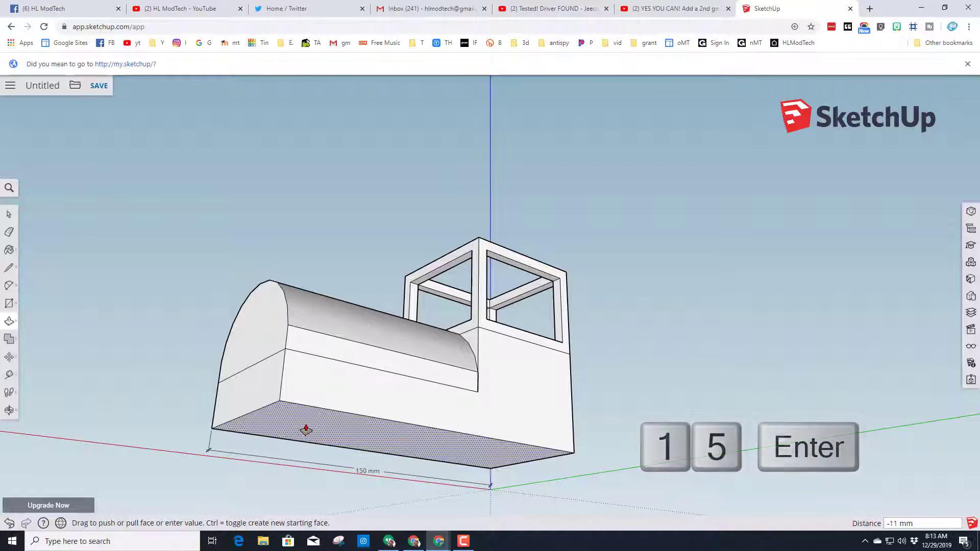
pyautogui.write('15')
pyautogui.press('Return')
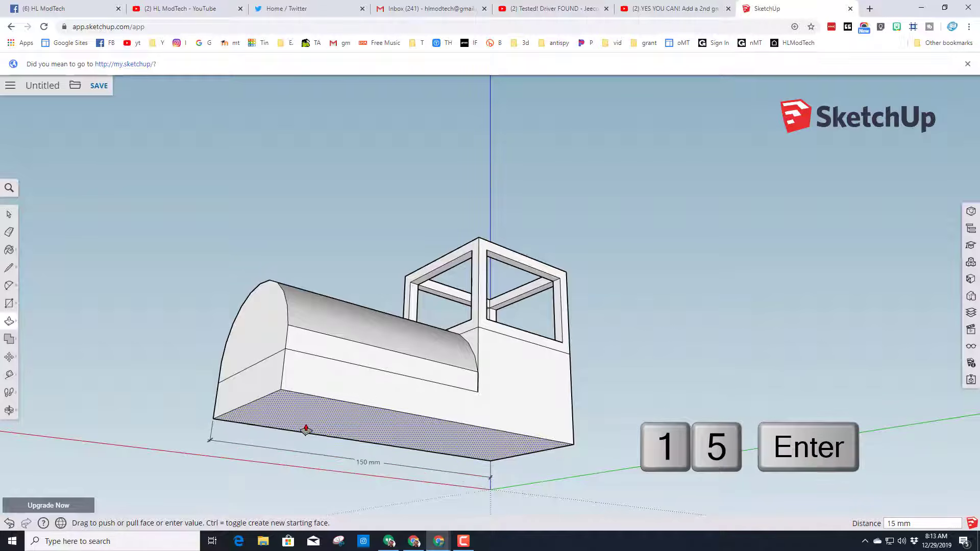
# Place a guide line 15 mm above the horizontal edge on the arched end face, measured from the edge's midpoint
pyautogui.moveTo(306, 430); pyautogui.dragTo(265, 464, button='middle')
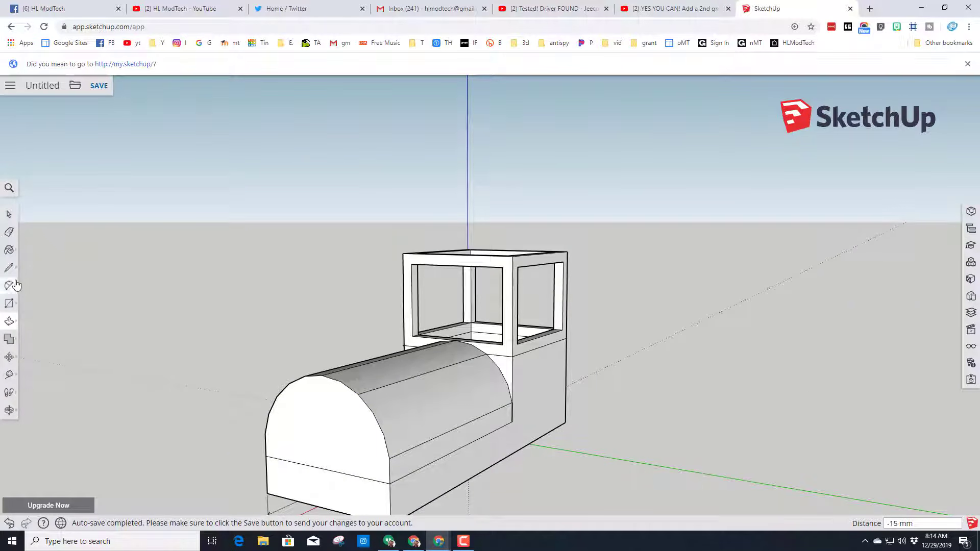
pyautogui.click(9, 378)
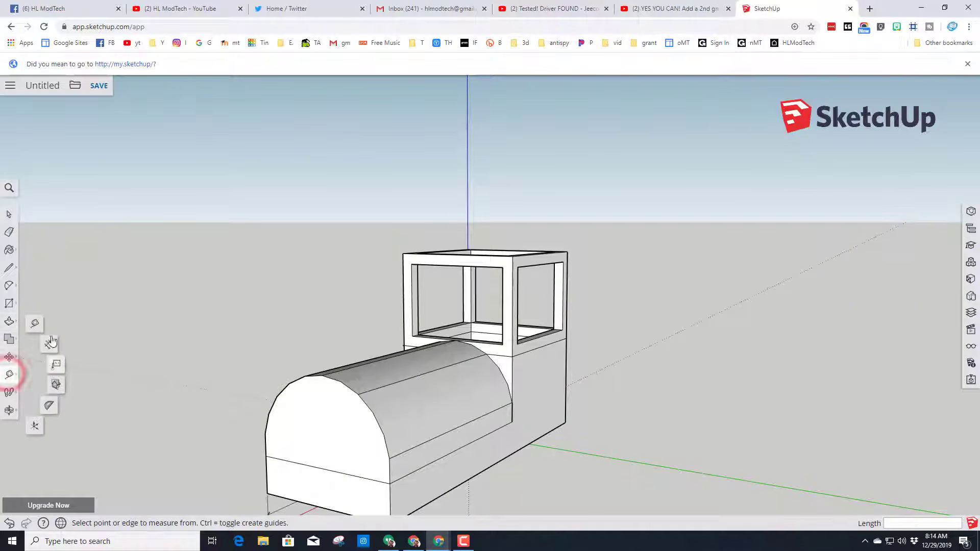
pyautogui.click(35, 327)
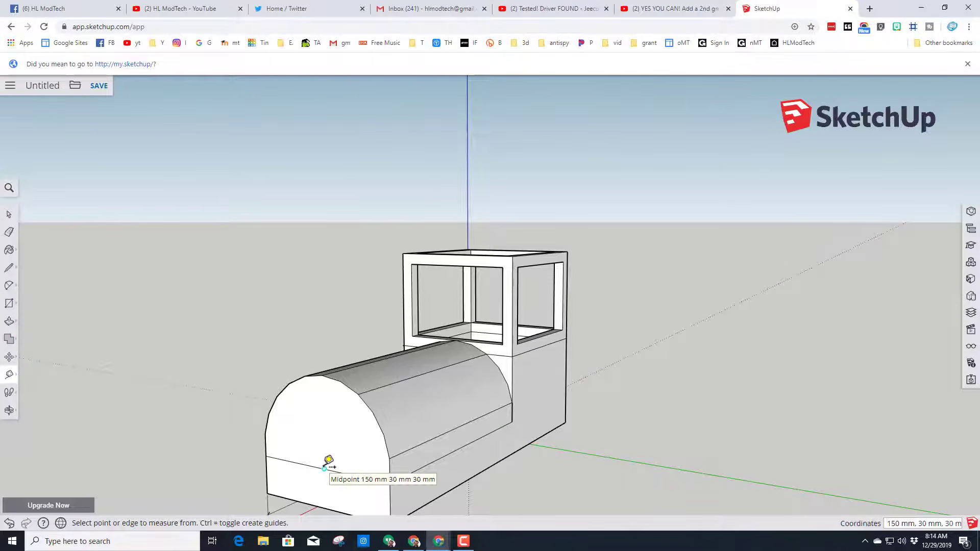
pyautogui.click(325, 468)
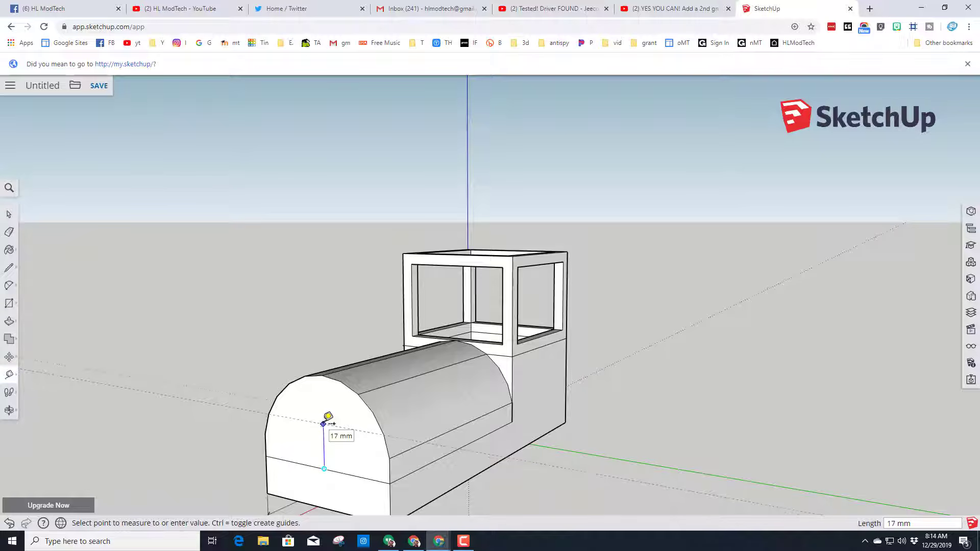
pyautogui.write('15')
pyautogui.press('Return')
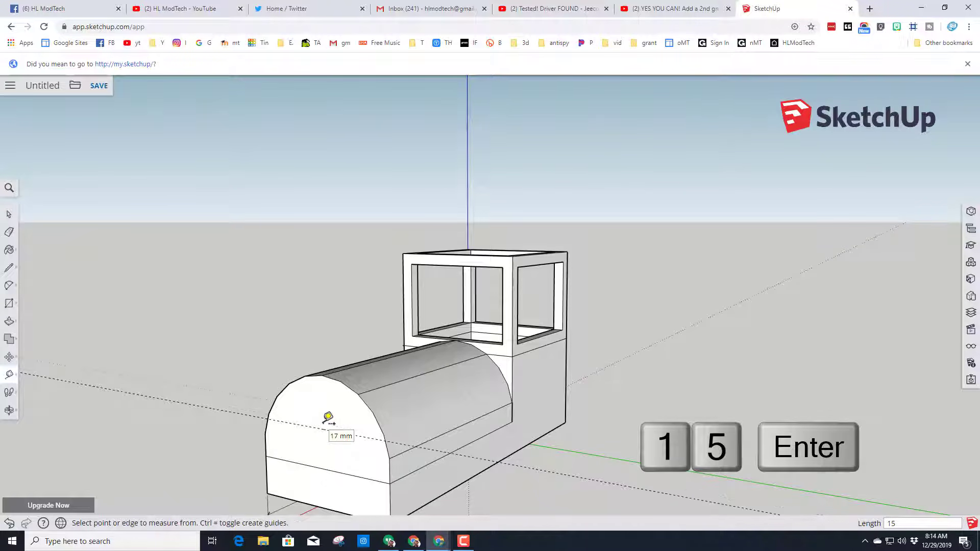
# Place guide points along the guide line 15 mm to each side of the arched face's centre
pyautogui.click(324, 431)
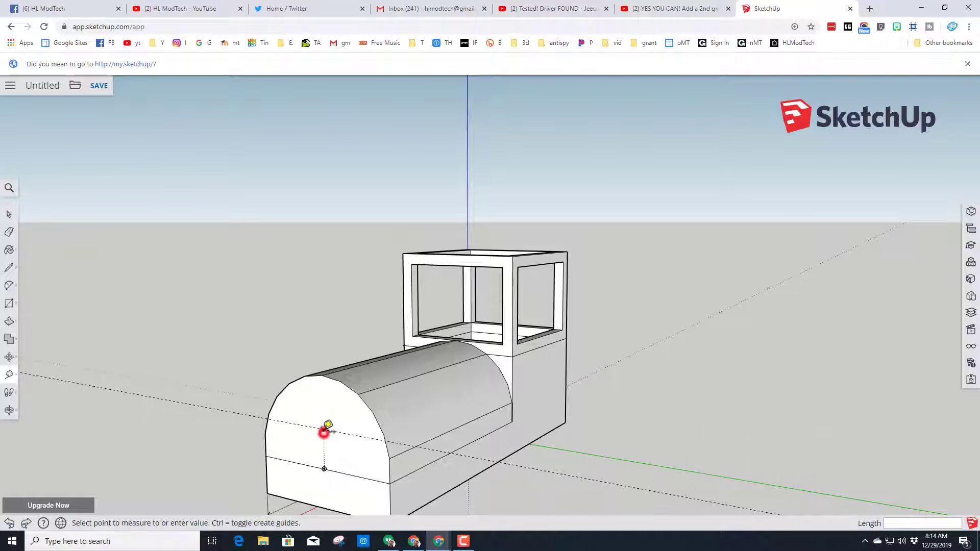
pyautogui.write('15')
pyautogui.press('Return')
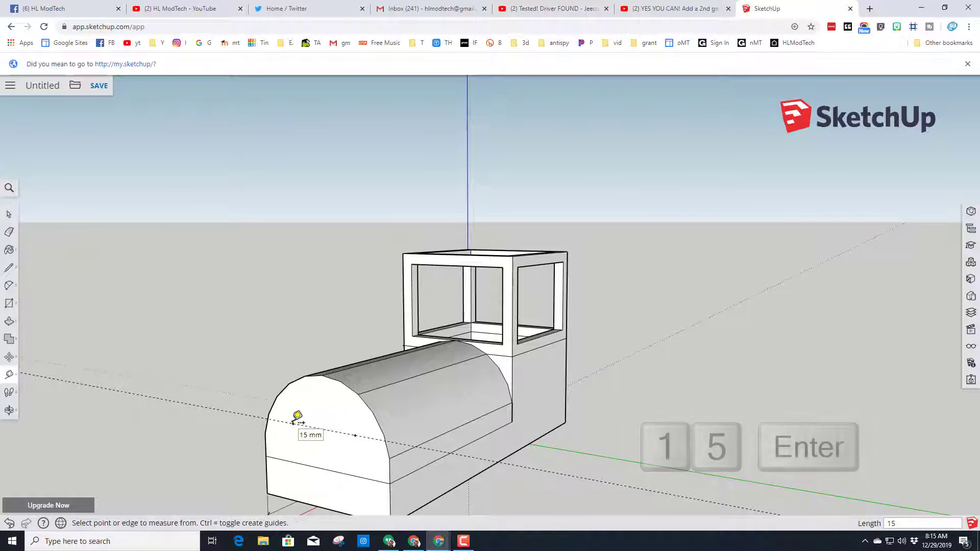
# Draw two circles of 5 mm radius on the arched end face, one centred on each guide point
pyautogui.click(9, 304)
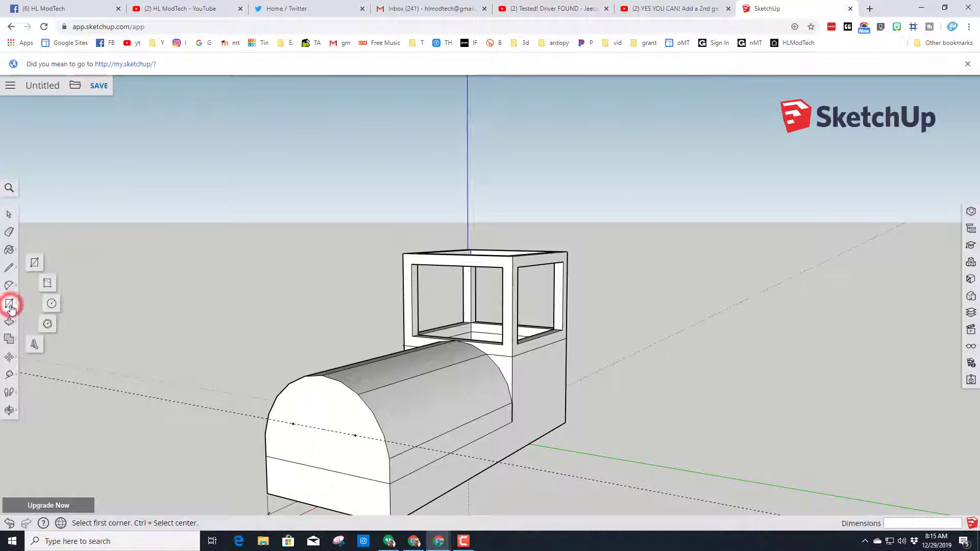
pyautogui.click(52, 305)
pyautogui.click(293, 423)
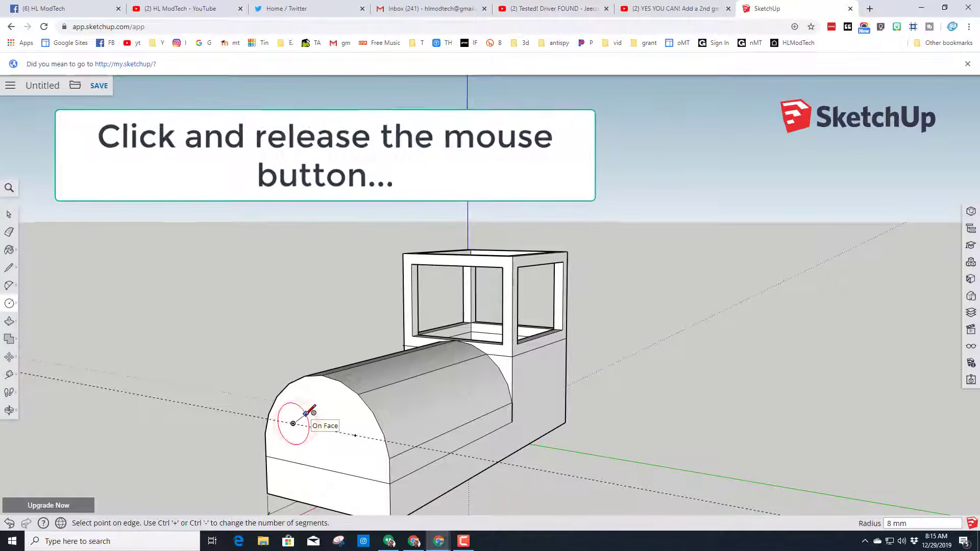
pyautogui.write('5')
pyautogui.press('Return')
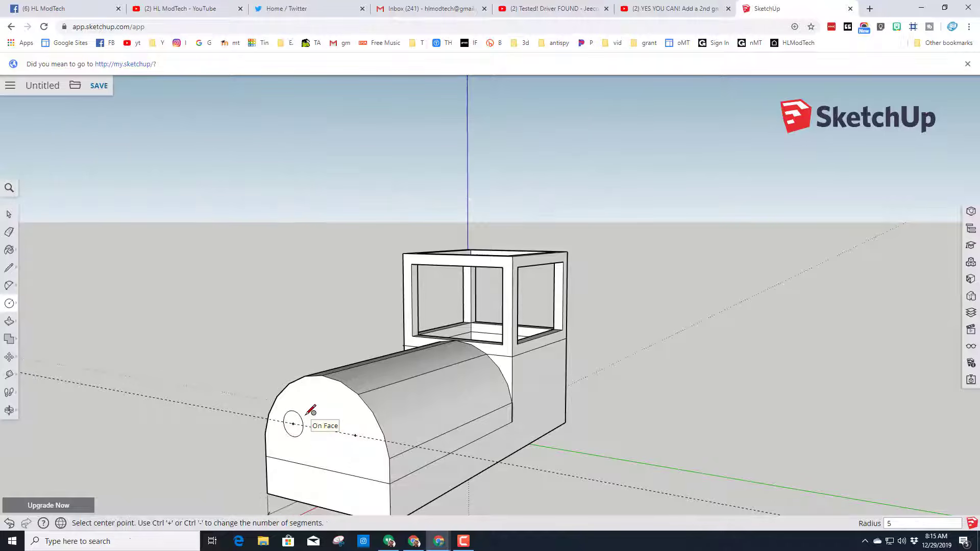
pyautogui.click(355, 434)
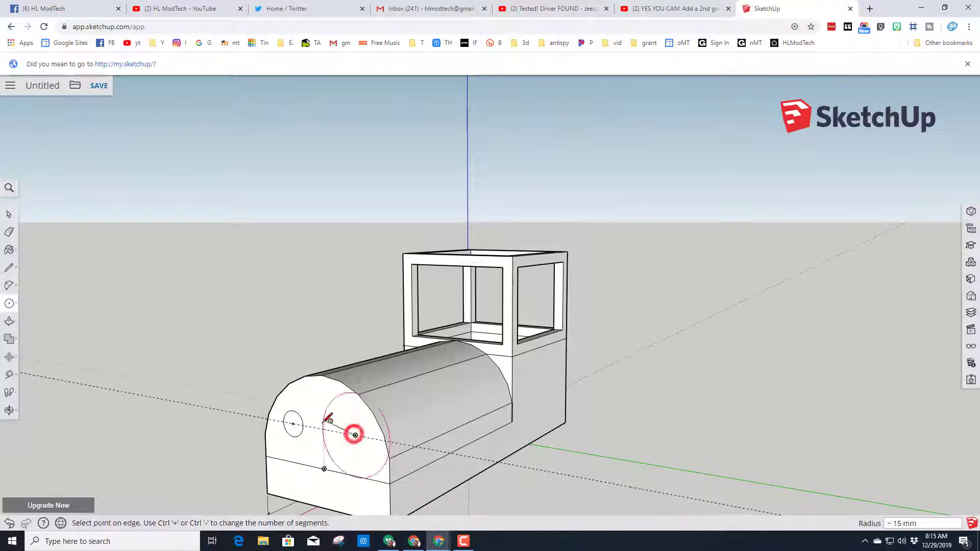
pyautogui.write('5')
pyautogui.press('Return')
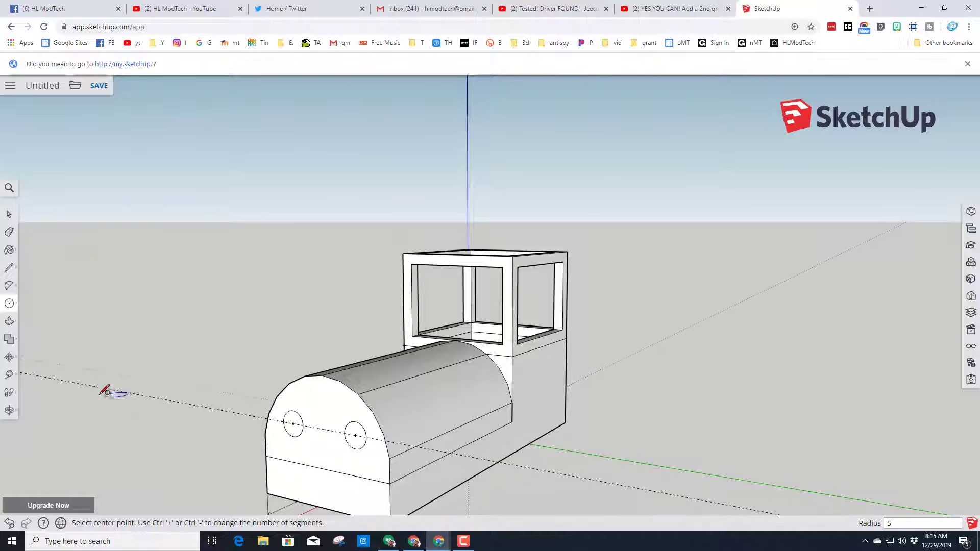
# Offset both headlight circles 3 mm inward on the arched end face
pyautogui.click(8, 321)
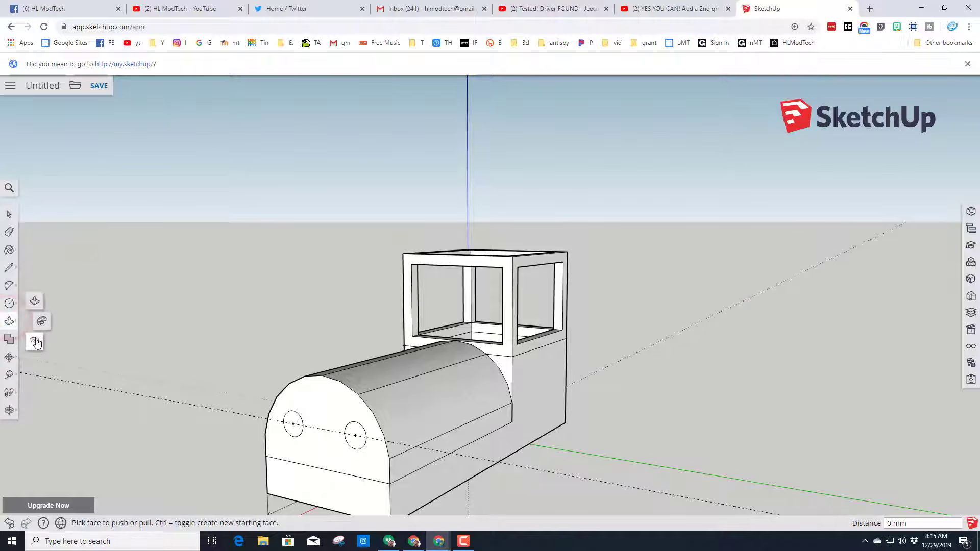
pyautogui.click(36, 338)
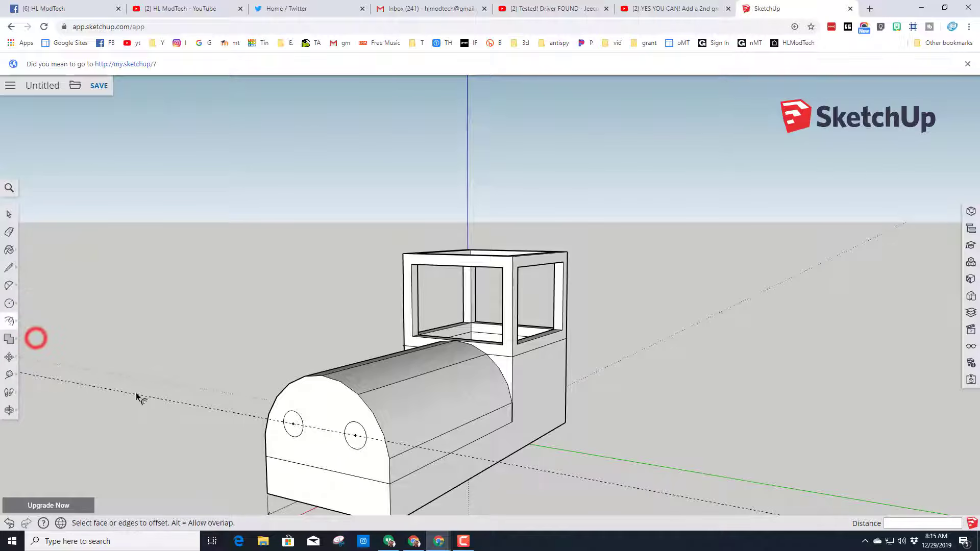
pyautogui.click(294, 432)
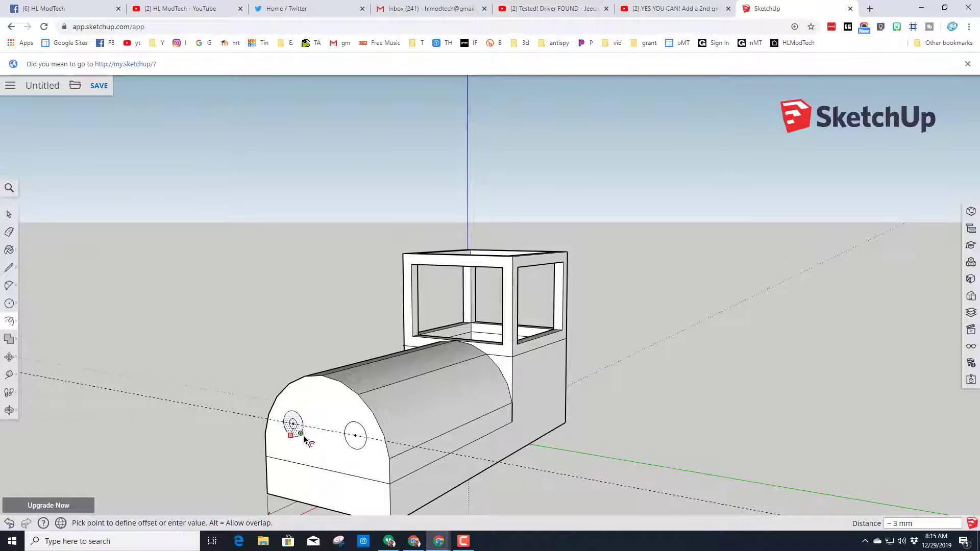
pyautogui.write('3')
pyautogui.press('Return')
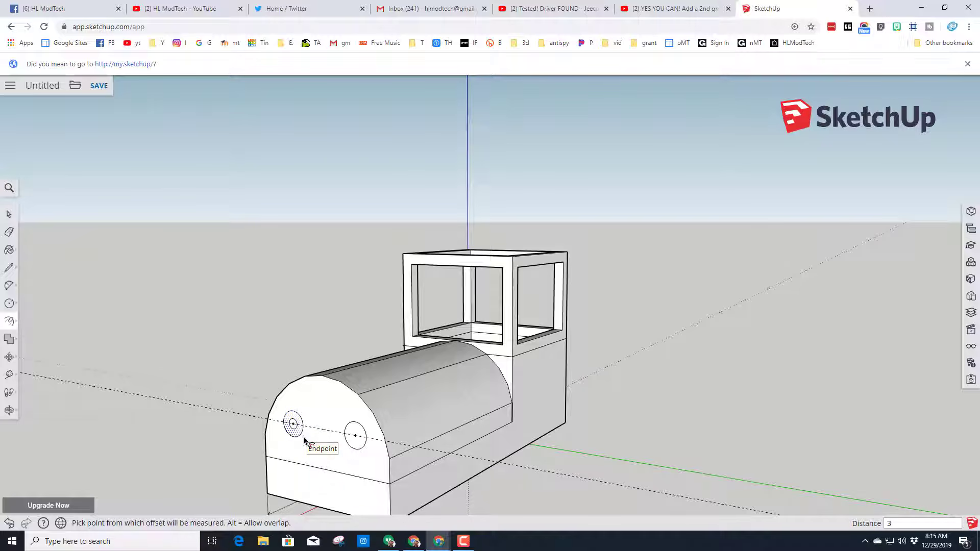
pyautogui.click(355, 444)
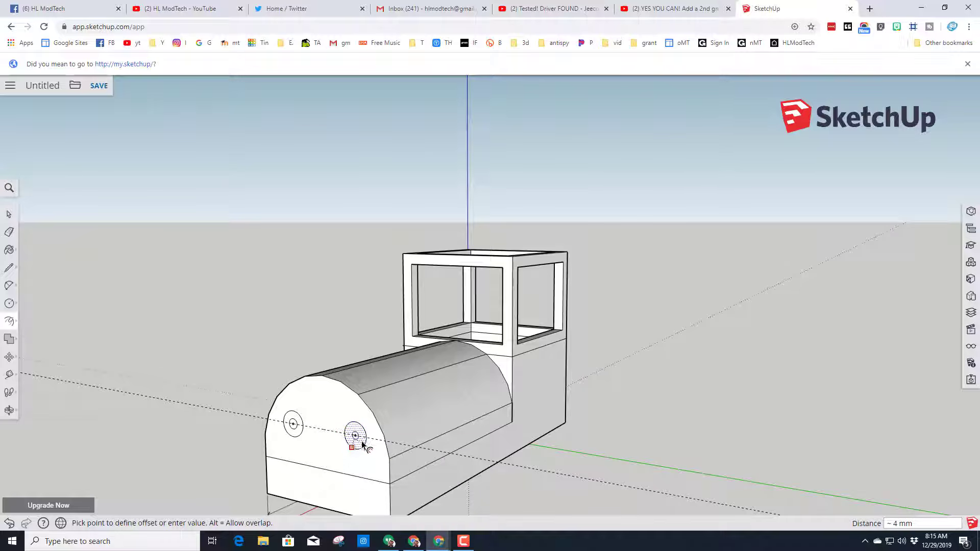
pyautogui.write('3')
pyautogui.press('Return')
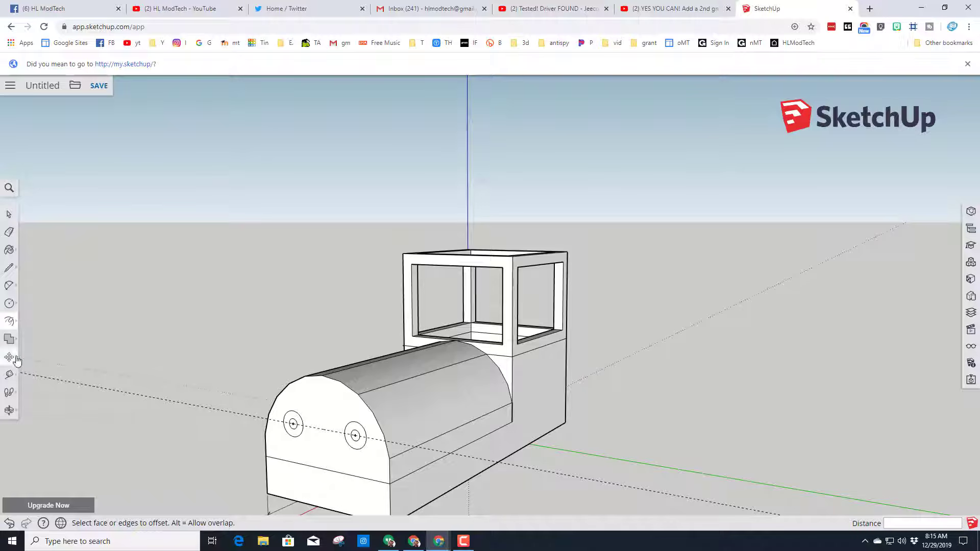
# Push/Pull the first headlight's outer ring out 1 mm and its centre disc out 2 mm
pyautogui.click(10, 324)
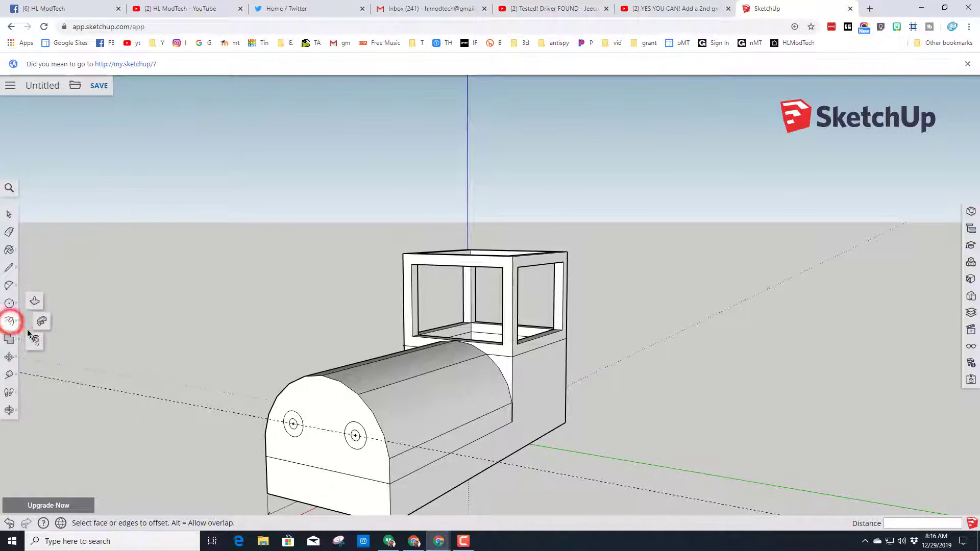
pyautogui.click(34, 302)
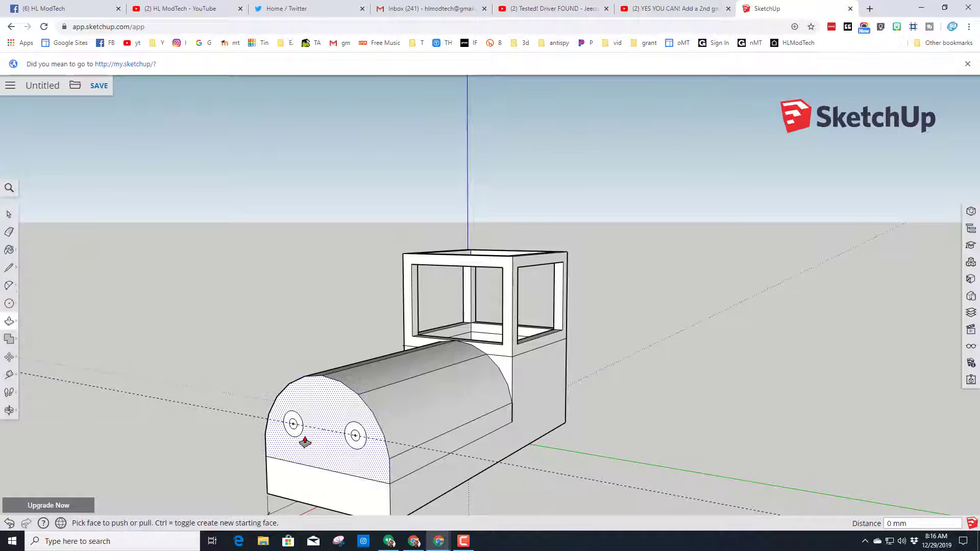
pyautogui.scroll(3, 286, 421)
pyautogui.moveTo(285, 418); pyautogui.dragTo(277, 440)
pyautogui.write('2')
pyautogui.press('Return')
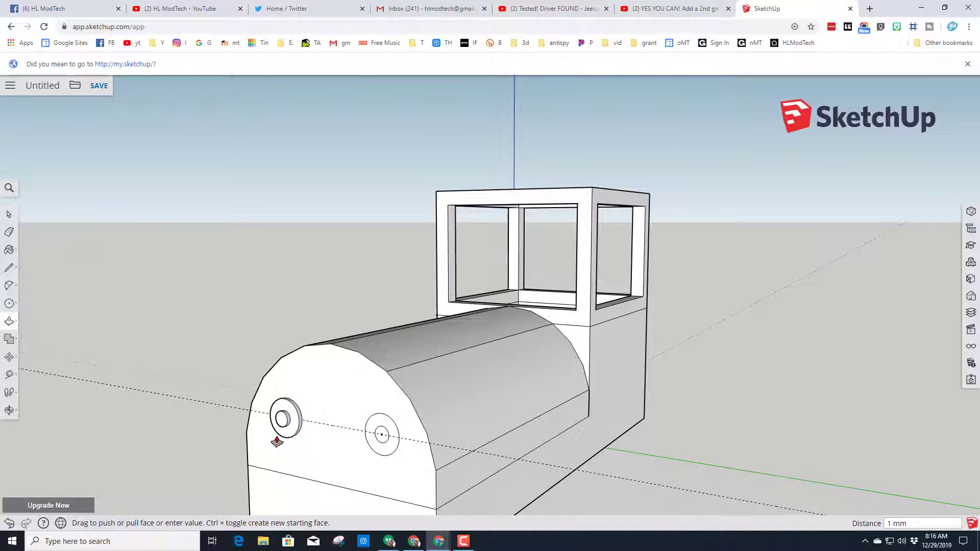
# Push/Pull the second headlight's outer ring out 1 mm and its centre disc out 2 mm
pyautogui.moveTo(370, 441); pyautogui.dragTo(366, 445)
pyautogui.write('1')
pyautogui.press('Return')
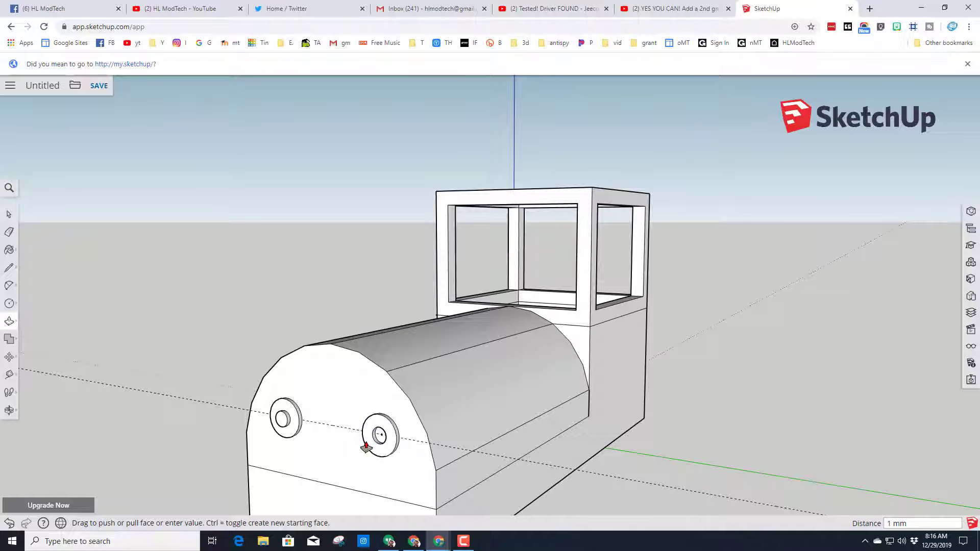
pyautogui.moveTo(380, 437); pyautogui.dragTo(370, 449)
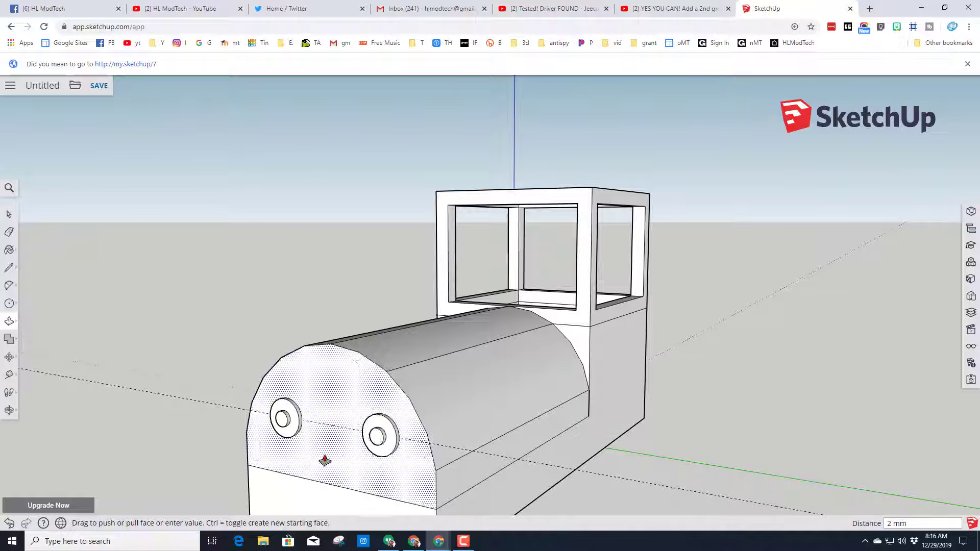
# Select the whole vehicle and make it a component named "engine"
pyautogui.scroll(-3, 321, 461)
pyautogui.moveTo(315, 463); pyautogui.dragTo(235, 457, button='middle')
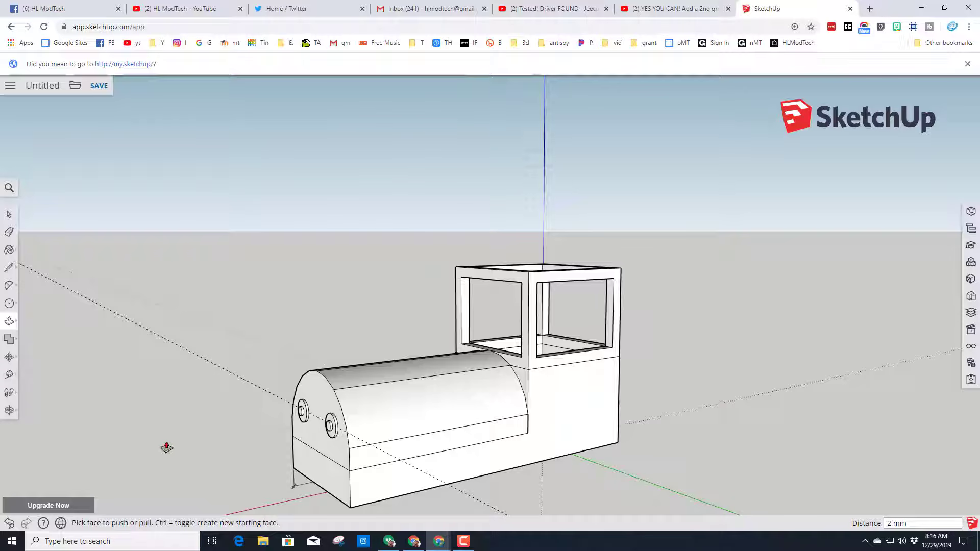
pyautogui.click(10, 217)
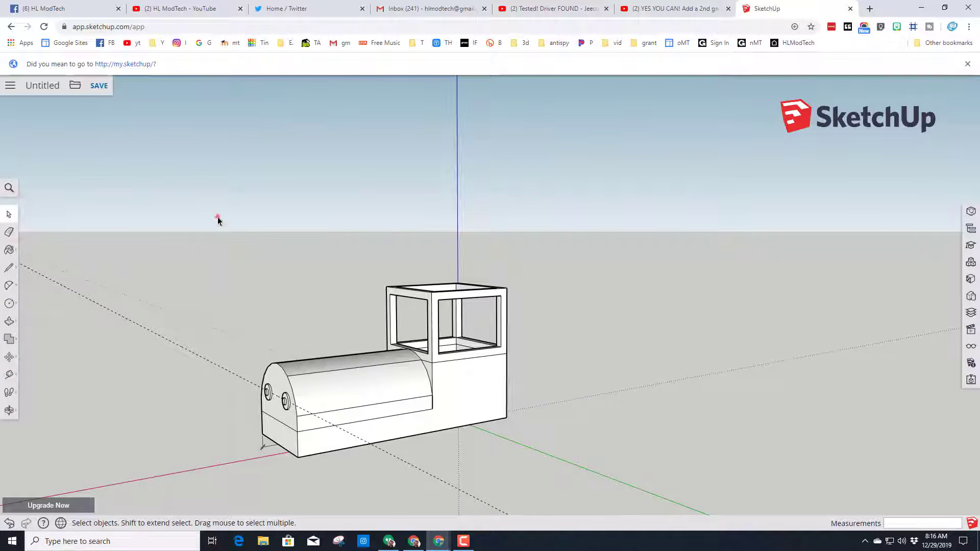
pyautogui.moveTo(218, 217); pyautogui.dragTo(585, 503)
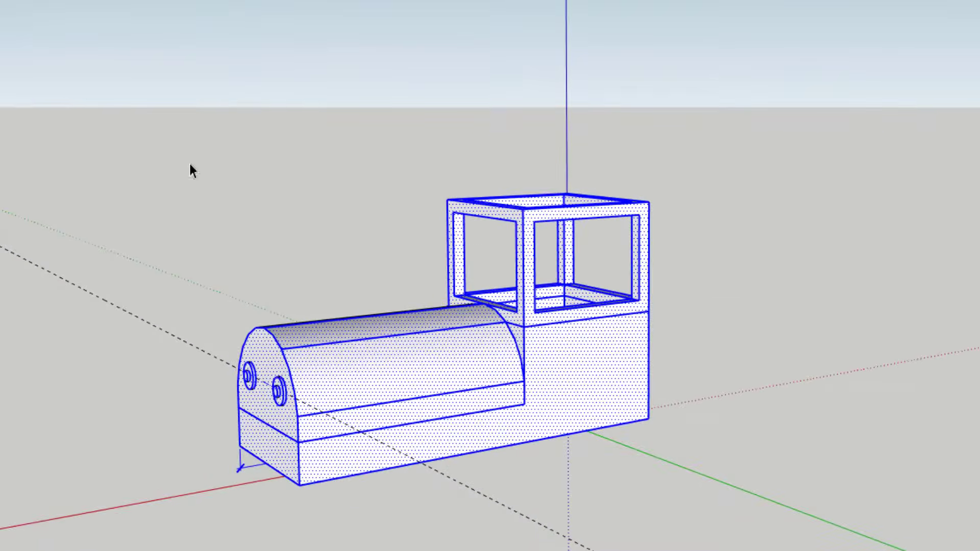
pyautogui.rightClick(430, 380)
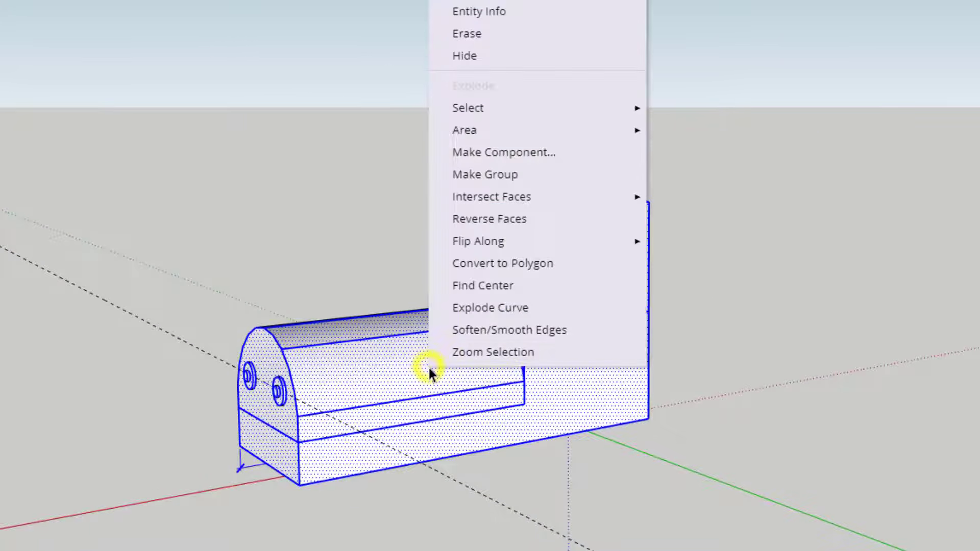
pyautogui.click(499, 153)
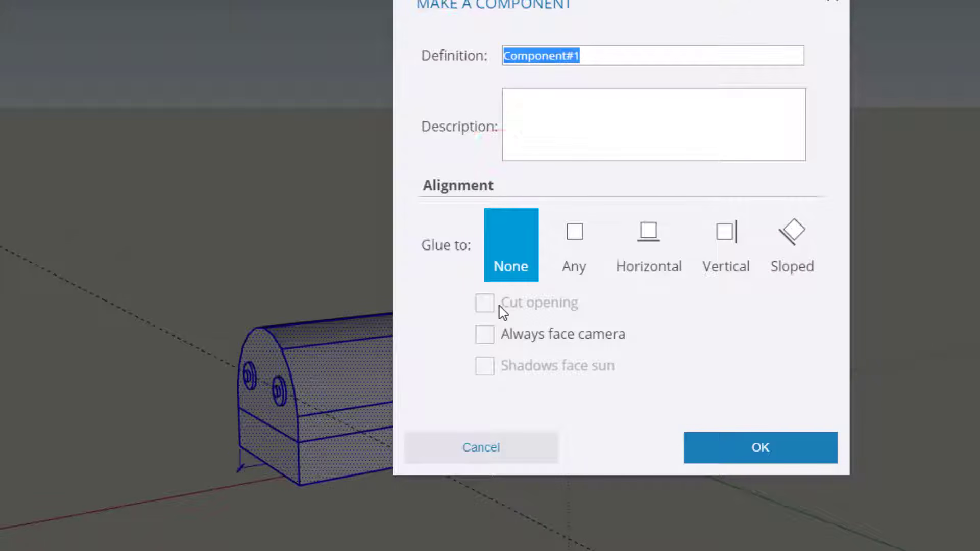
pyautogui.write('engine')
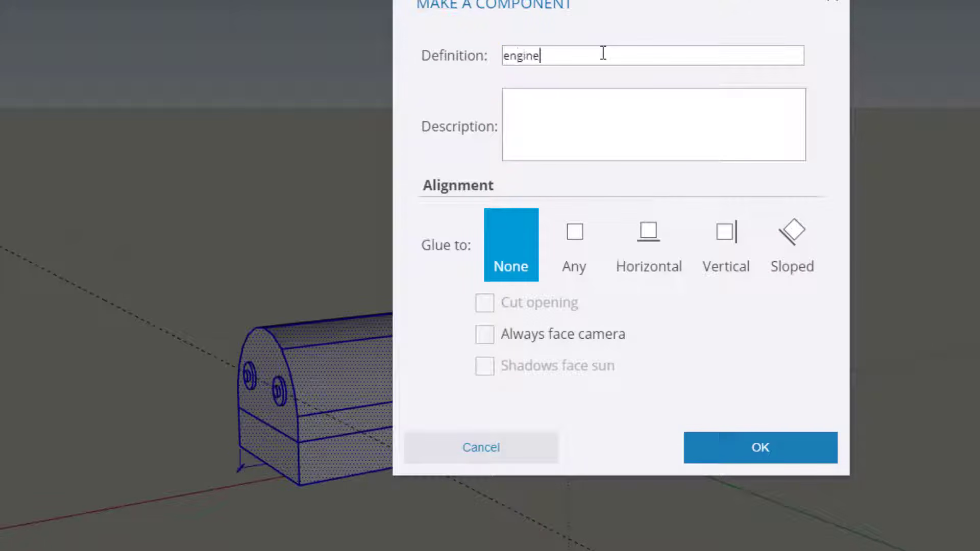
pyautogui.click(751, 450)
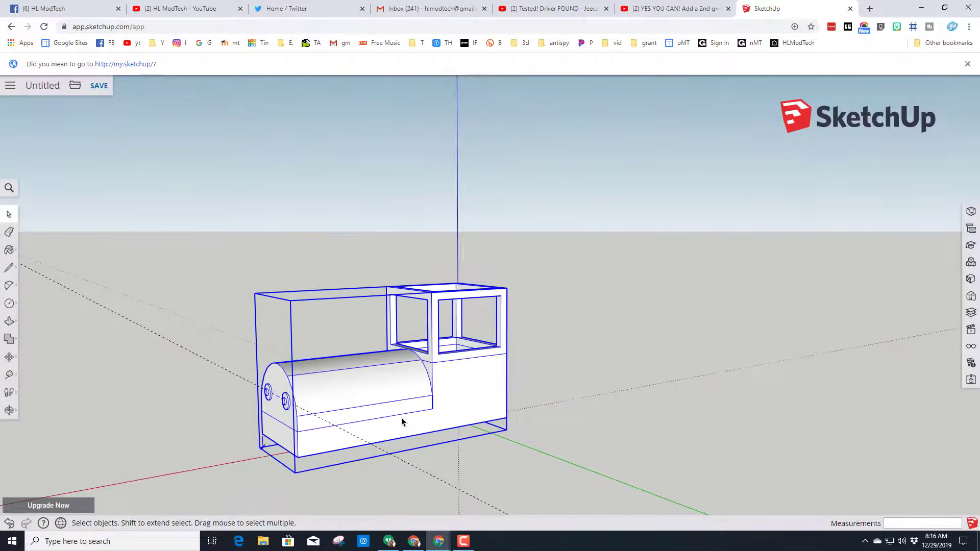
# Draw a vertical rectangle extending 25 mm forward from the side end of the front face's horizontal seam and reaching down to the ground
pyautogui.moveTo(466, 415); pyautogui.dragTo(785, 430, button='middle')
pyautogui.moveTo(601, 427); pyautogui.dragTo(389, 412, button='middle')
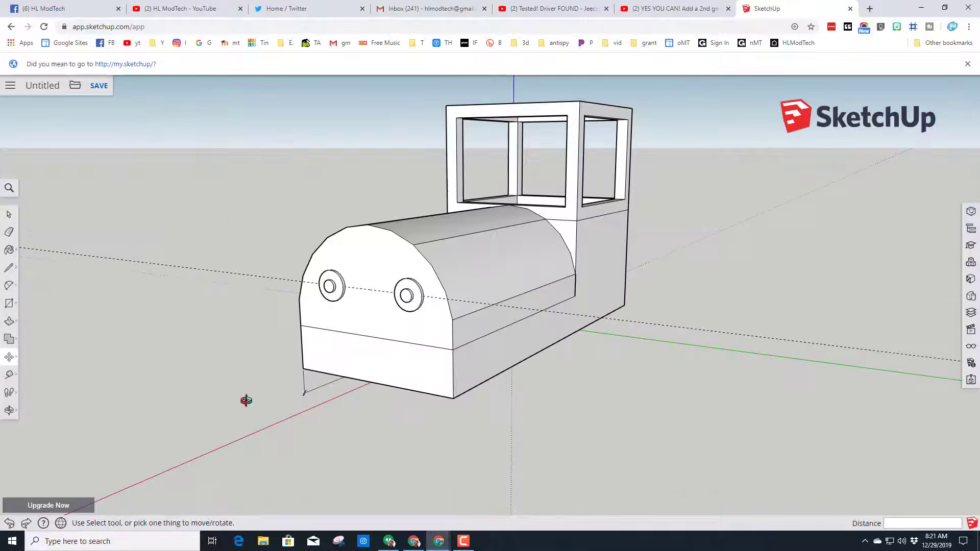
pyautogui.moveTo(247, 401); pyautogui.dragTo(486, 441, button='middle')
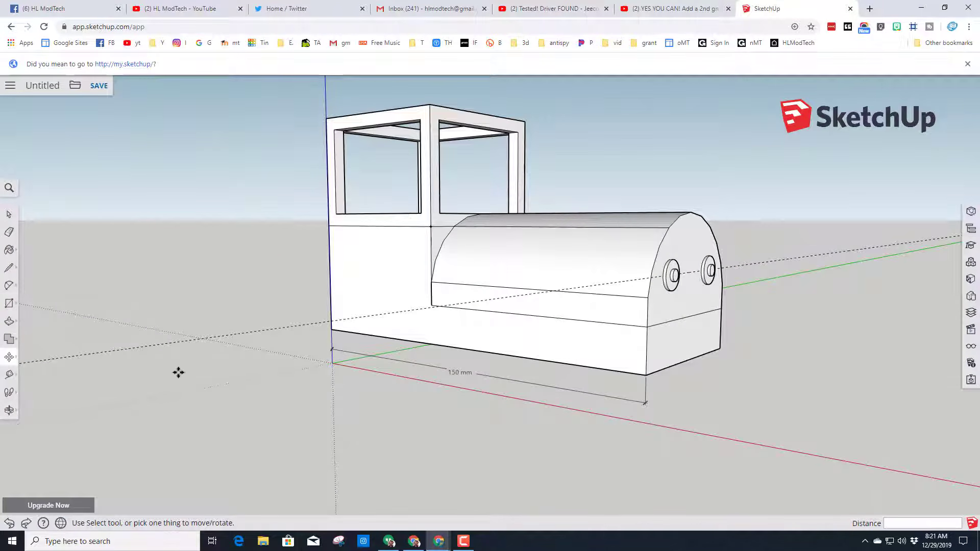
pyautogui.click(9, 305)
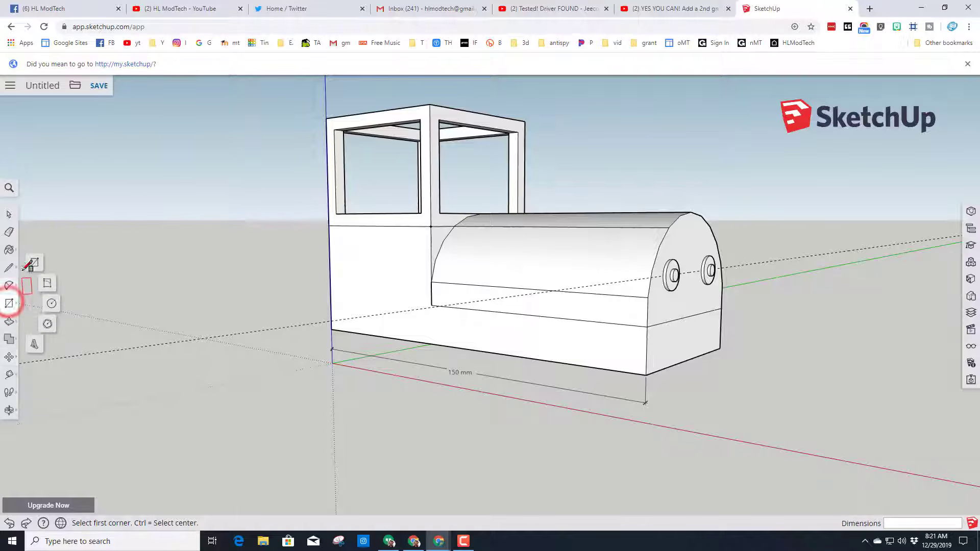
pyautogui.click(34, 263)
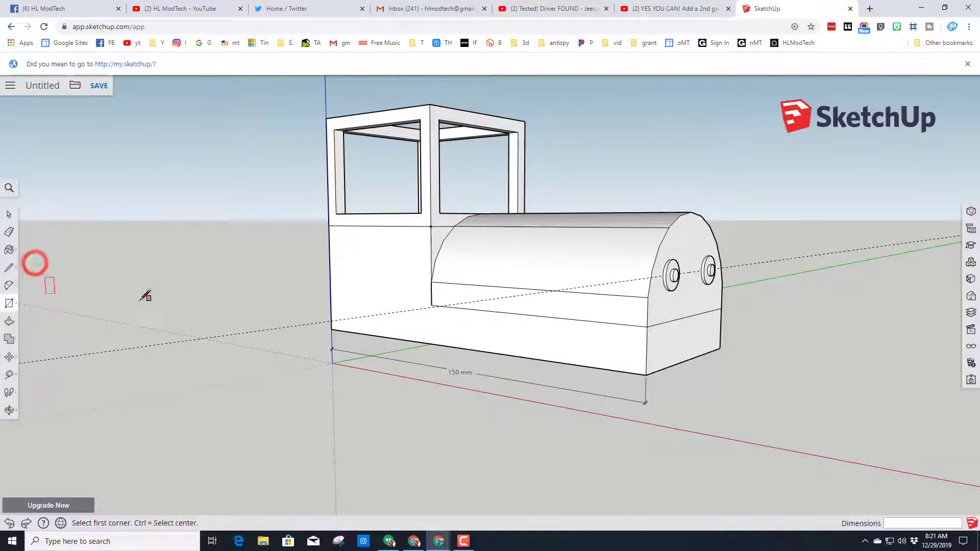
pyautogui.click(647, 326)
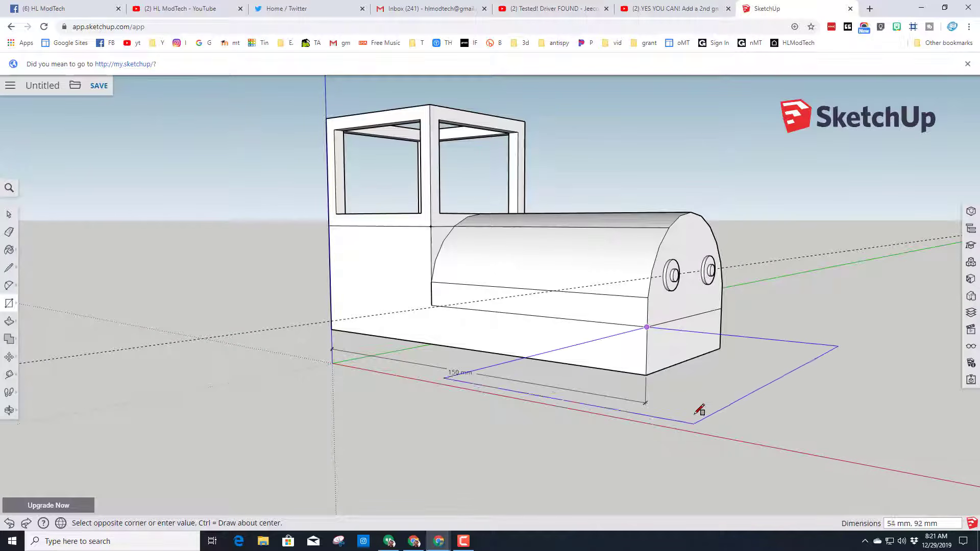
pyautogui.press('o')
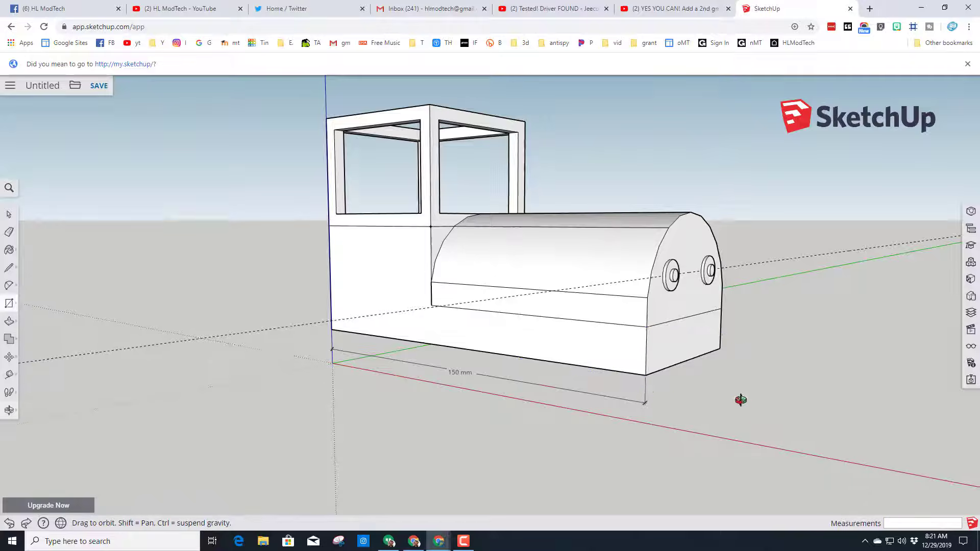
pyautogui.moveTo(740, 400); pyautogui.dragTo(712, 350)
pyautogui.moveTo(712, 351); pyautogui.dragTo(709, 353, button='middle')
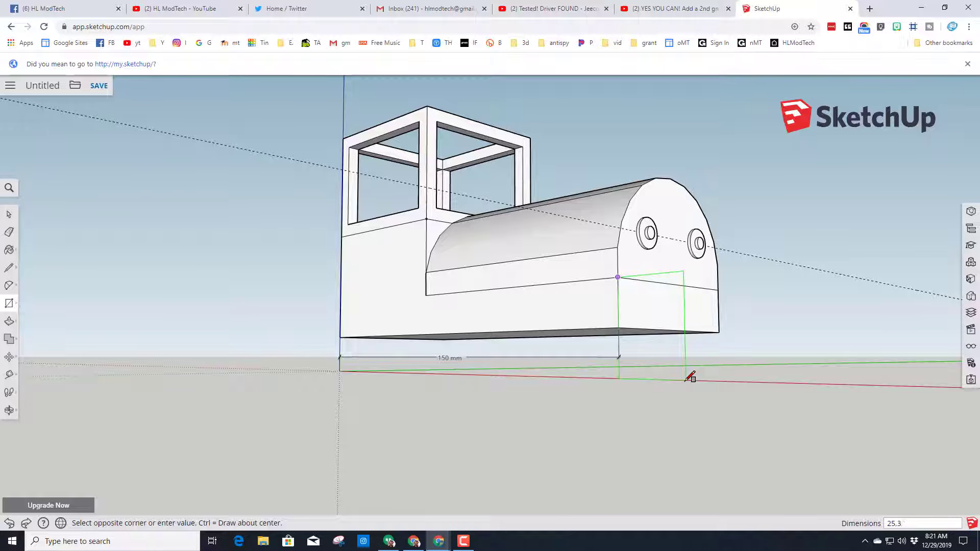
pyautogui.click(685, 380)
# Reverse the face of the vertical rectangle in front of the body
pyautogui.moveTo(716, 363); pyautogui.dragTo(603, 357, button='middle')
pyautogui.press('space')
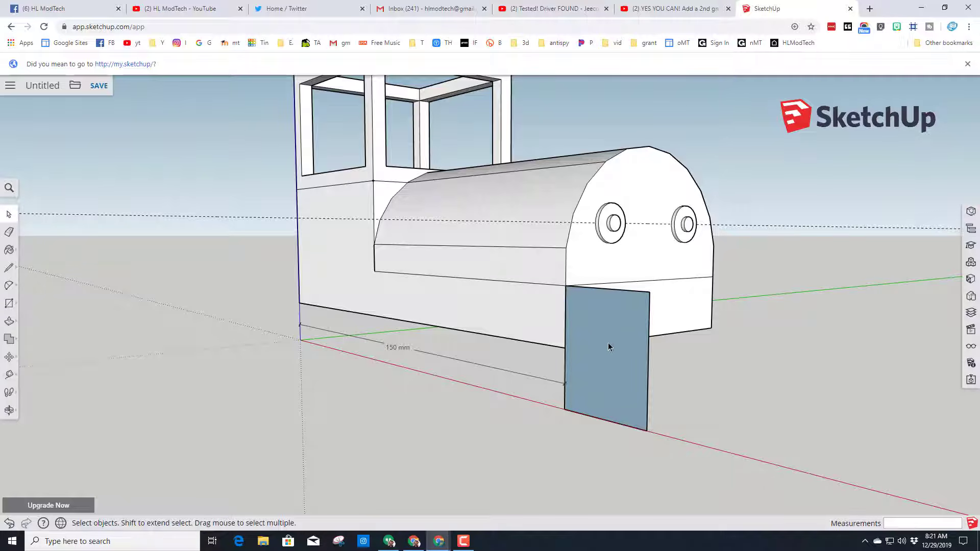
pyautogui.rightClick(608, 344)
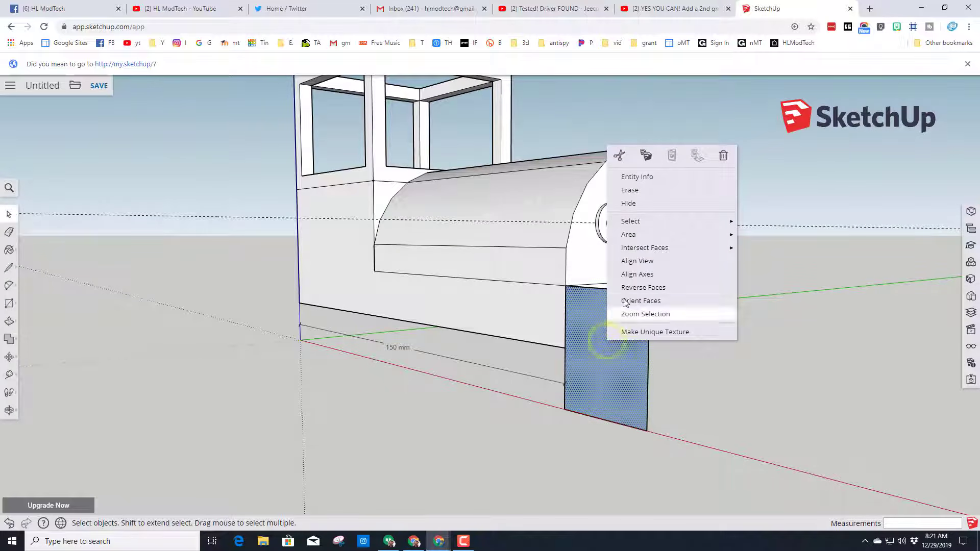
pyautogui.click(635, 288)
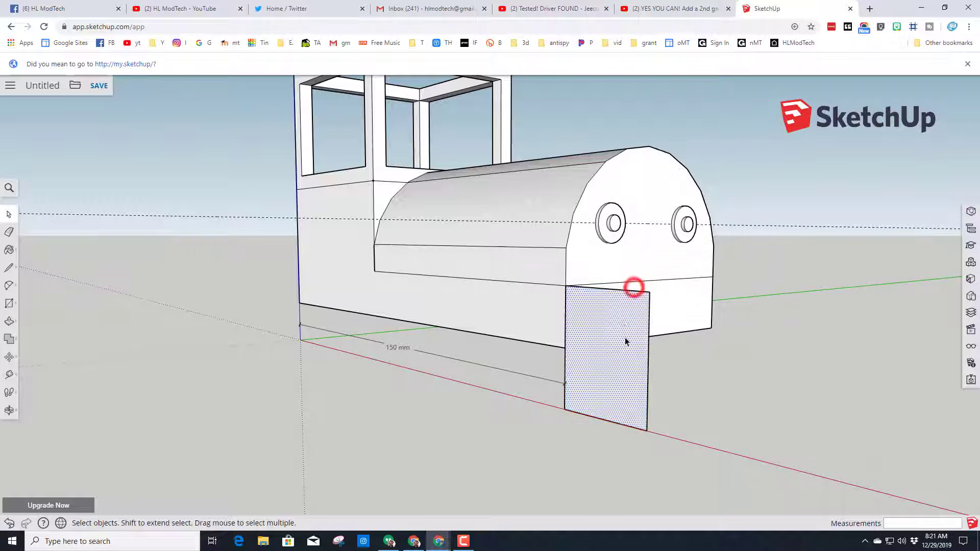
# Draw a diagonal line about 35 mm long across the rectangle, from its upper edge near the body to its lower outer corner
pyautogui.moveTo(628, 339); pyautogui.dragTo(679, 362, button='middle')
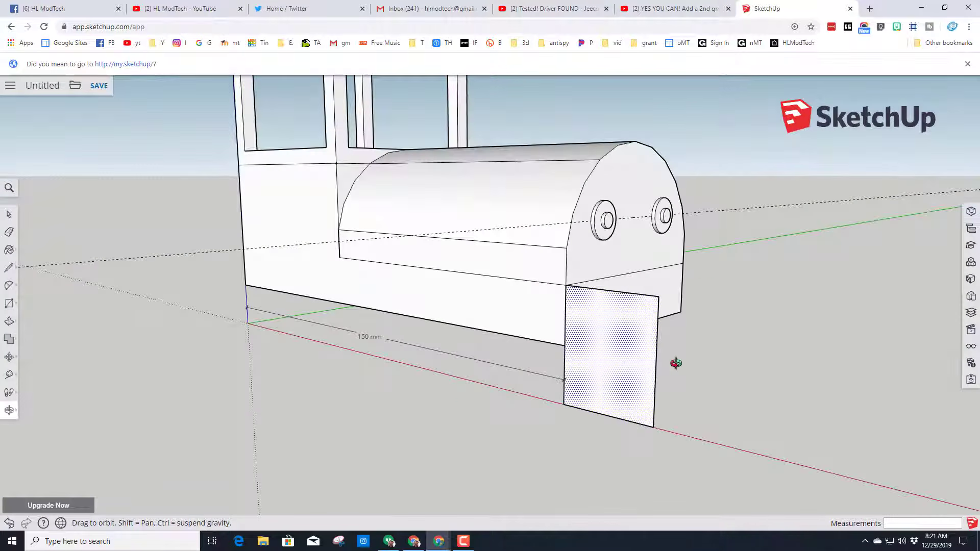
pyautogui.click(6, 267)
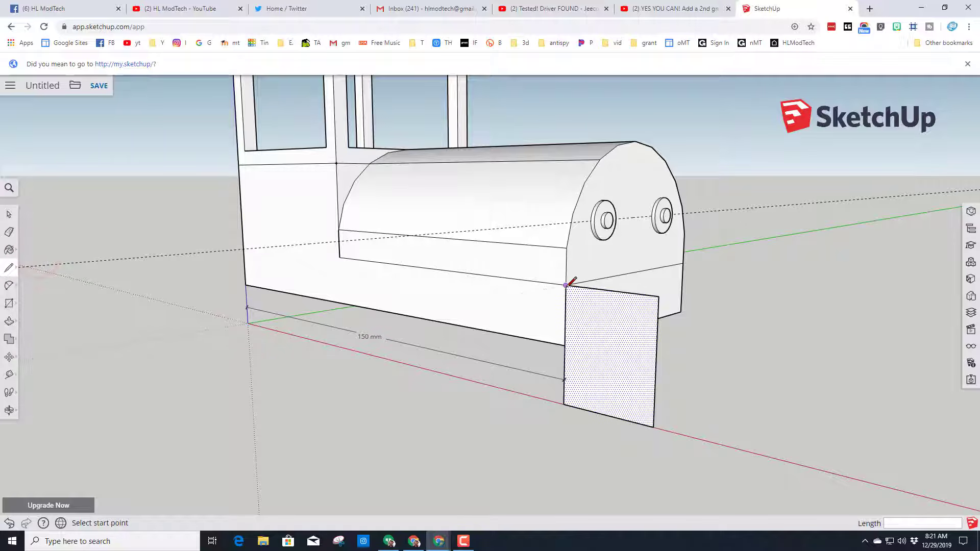
pyautogui.click(589, 287)
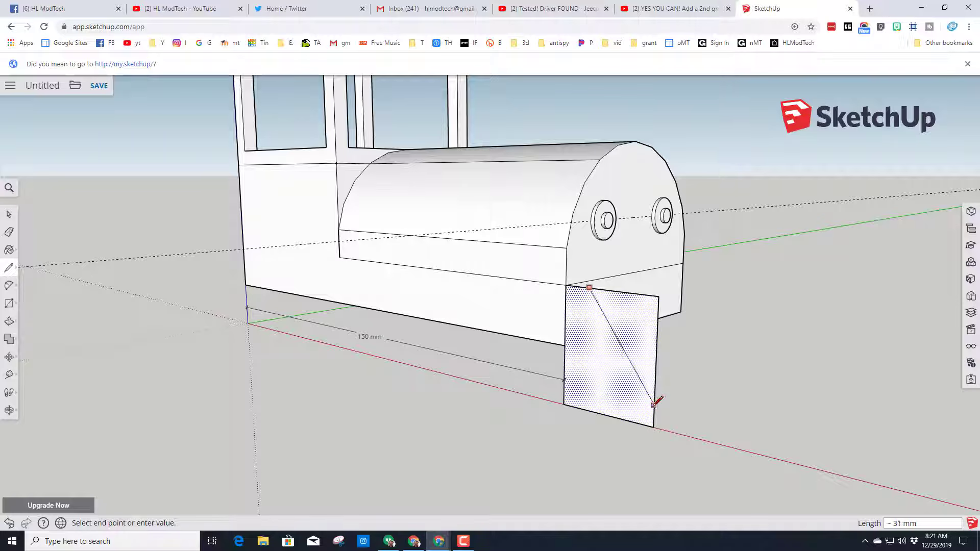
pyautogui.click(653, 427)
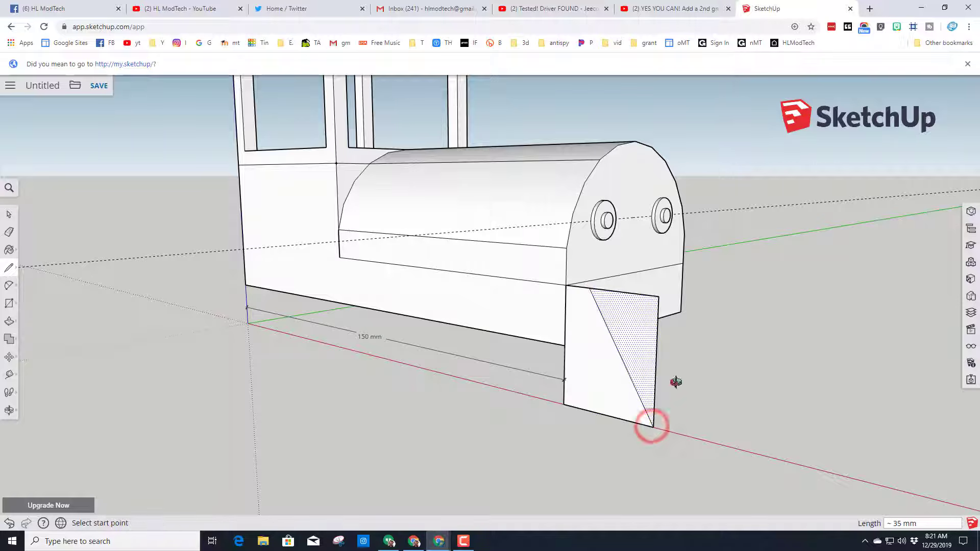
# Erase the rectangle's outer and upper edges beyond the diagonal, leaving a sloped profile against the body
pyautogui.moveTo(678, 380)
pyautogui.mouseDown(button='middle')
pyautogui.moveTo(409, 370)
pyautogui.moveTo(619, 367)
pyautogui.moveTo(598, 333)
pyautogui.mouseUp(button='middle')
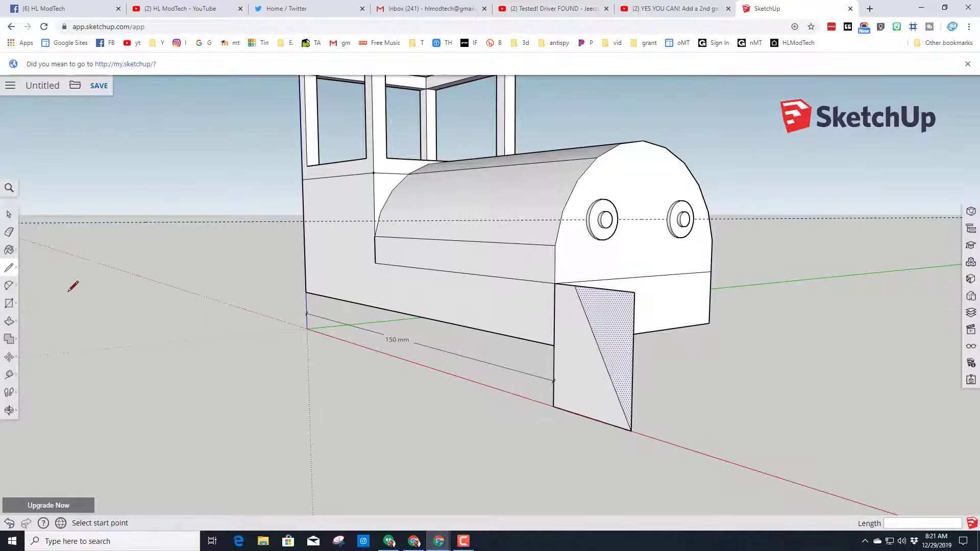
pyautogui.click(8, 231)
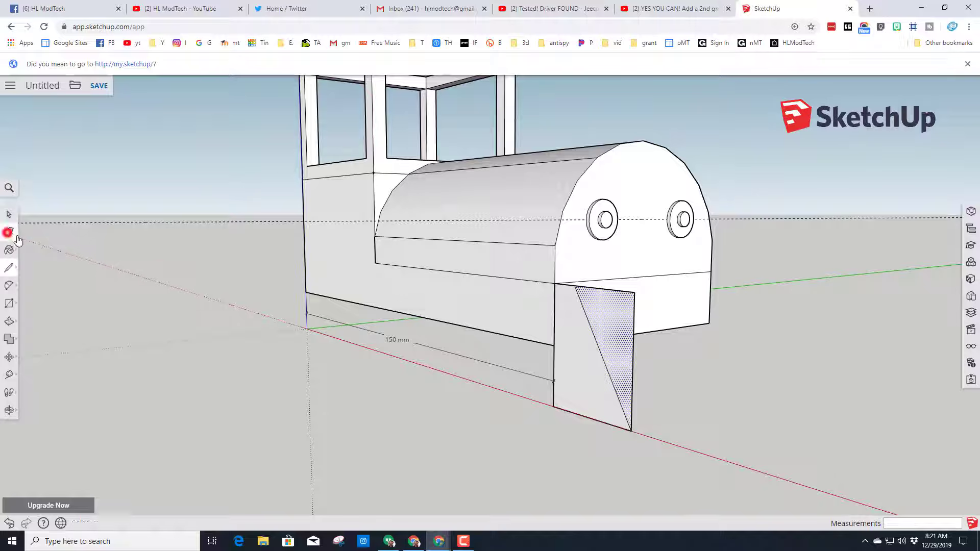
pyautogui.click(632, 335)
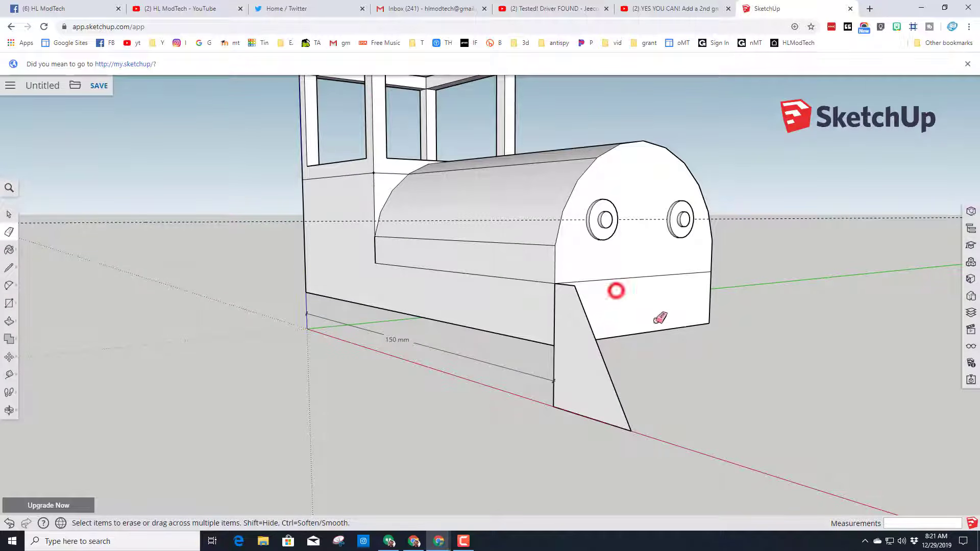
# Extrude the sloped profile in front of the body 5 mm inward toward the middle of the engine
pyautogui.moveTo(660, 318); pyautogui.dragTo(565, 362, button='middle')
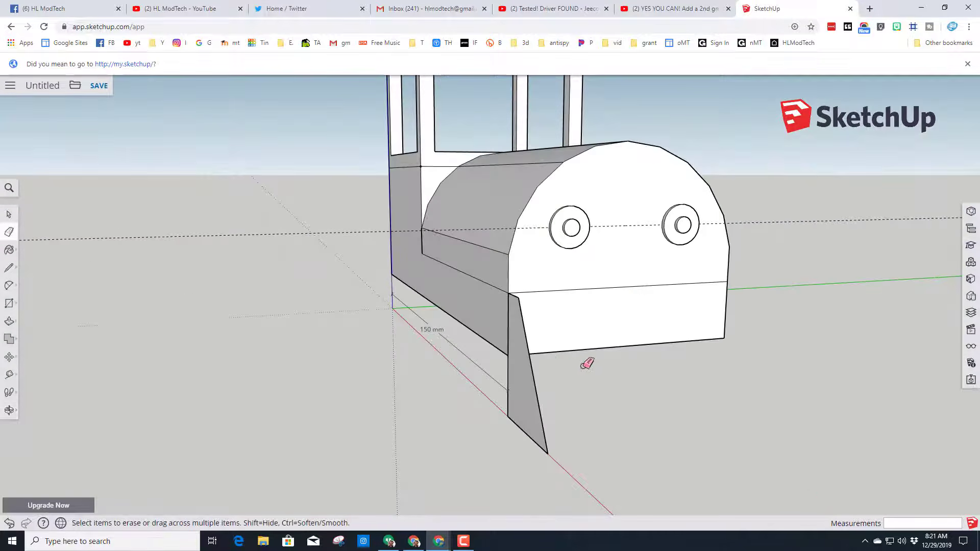
pyautogui.press('p')
pyautogui.moveTo(623, 381); pyautogui.dragTo(429, 385, button='middle')
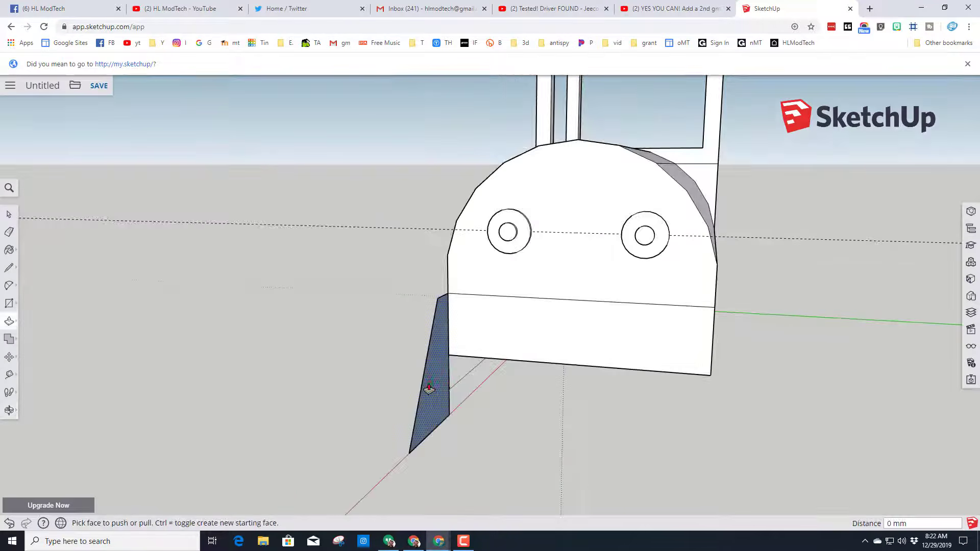
pyautogui.click(430, 384)
pyautogui.write('5')
pyautogui.press('Return')
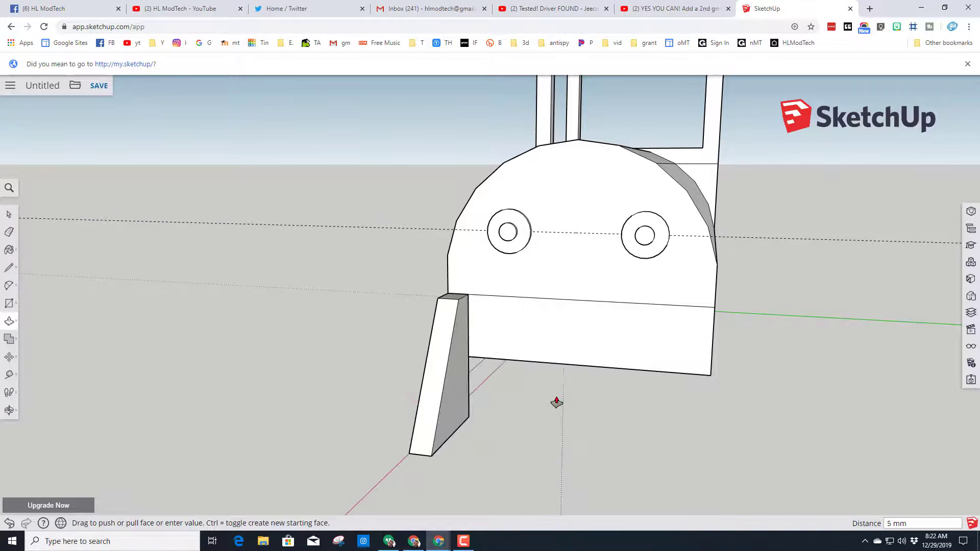
# Select all geometry connected to the sloped slat and make it a component named cowcatcher
pyautogui.moveTo(532, 395); pyautogui.dragTo(689, 422, button='middle')
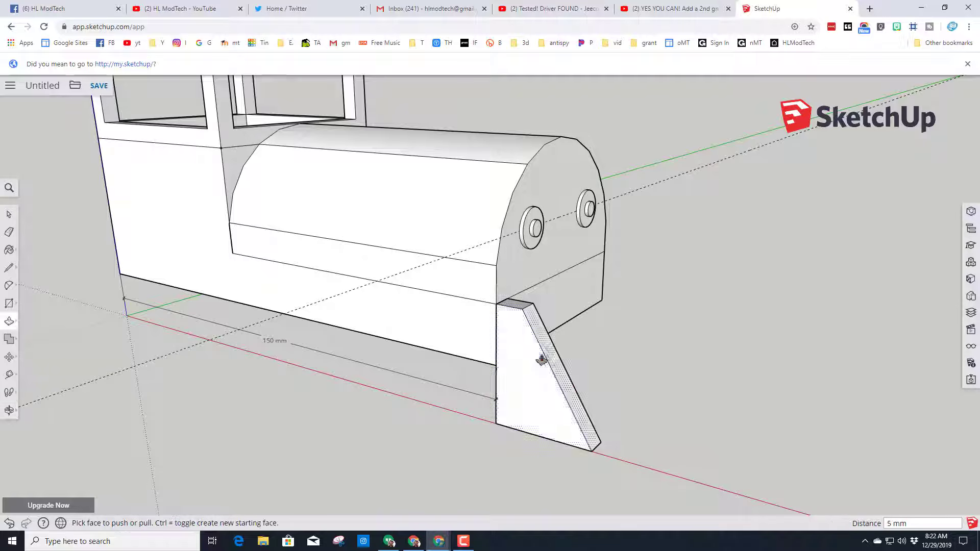
pyautogui.press('space')
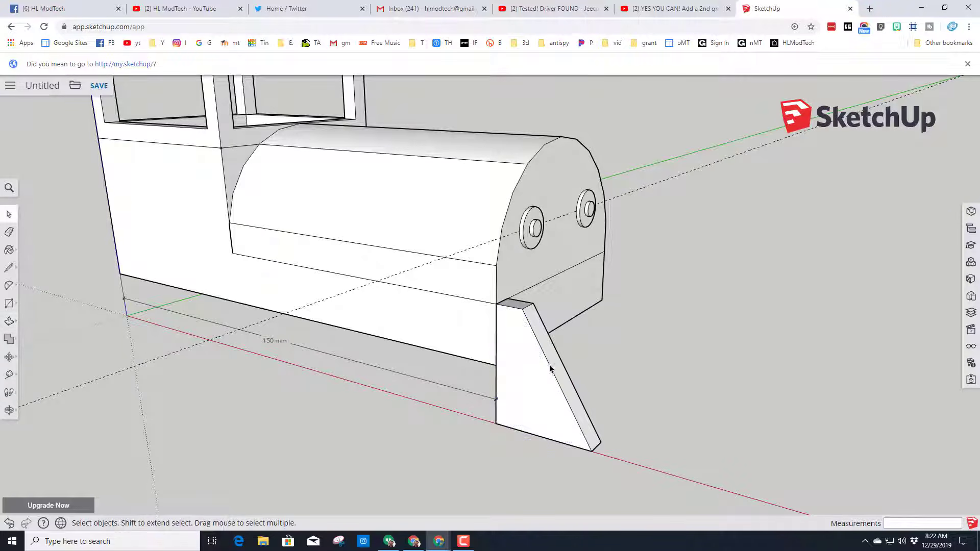
pyautogui.click(524, 369)
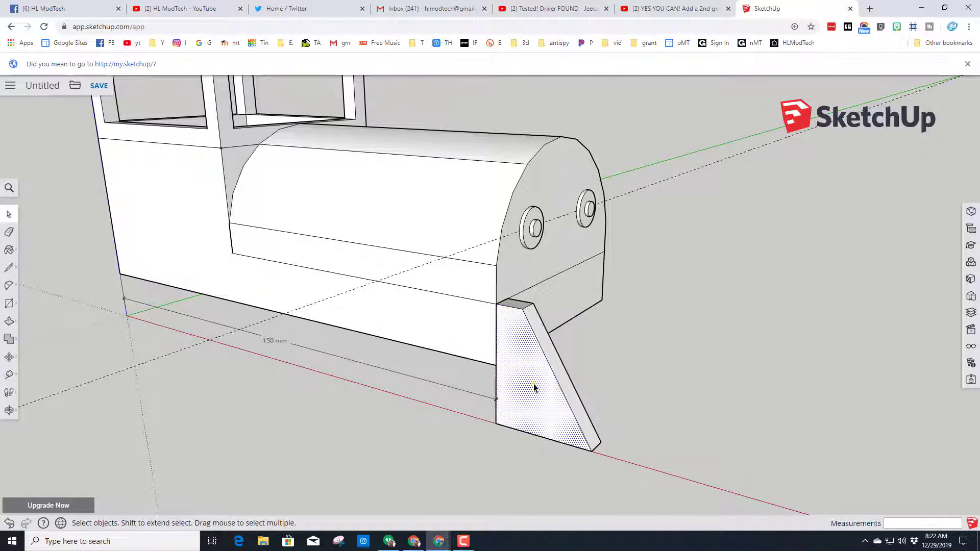
pyautogui.rightClick(534, 388)
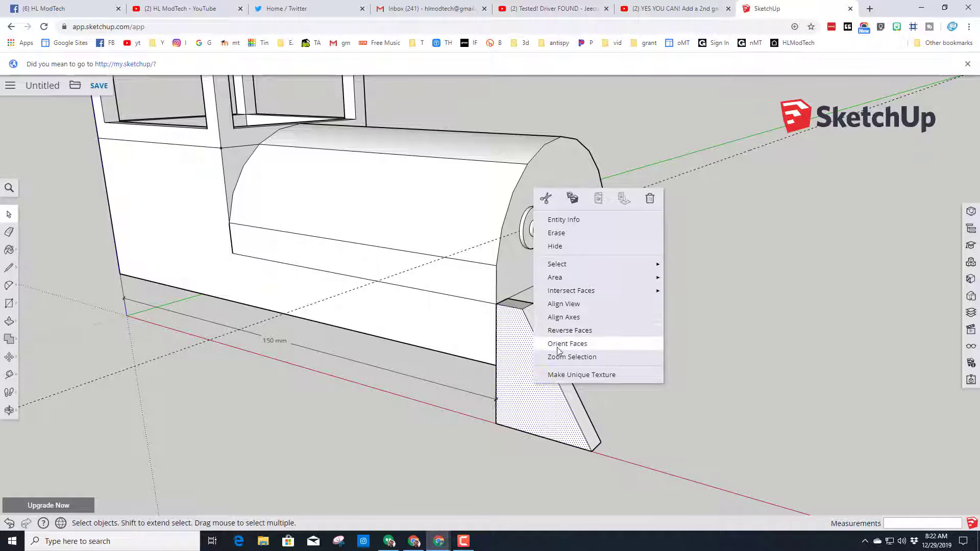
pyautogui.click(565, 264)
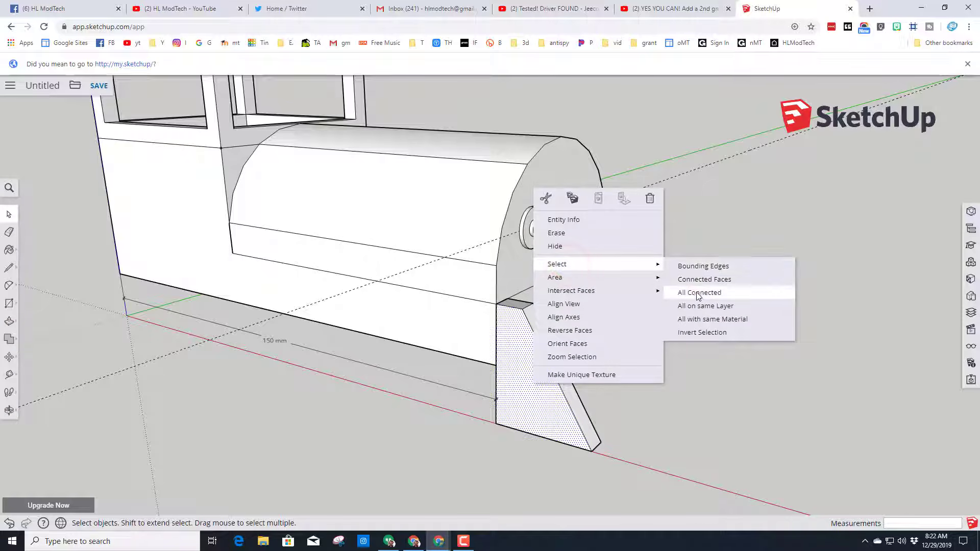
pyautogui.click(698, 293)
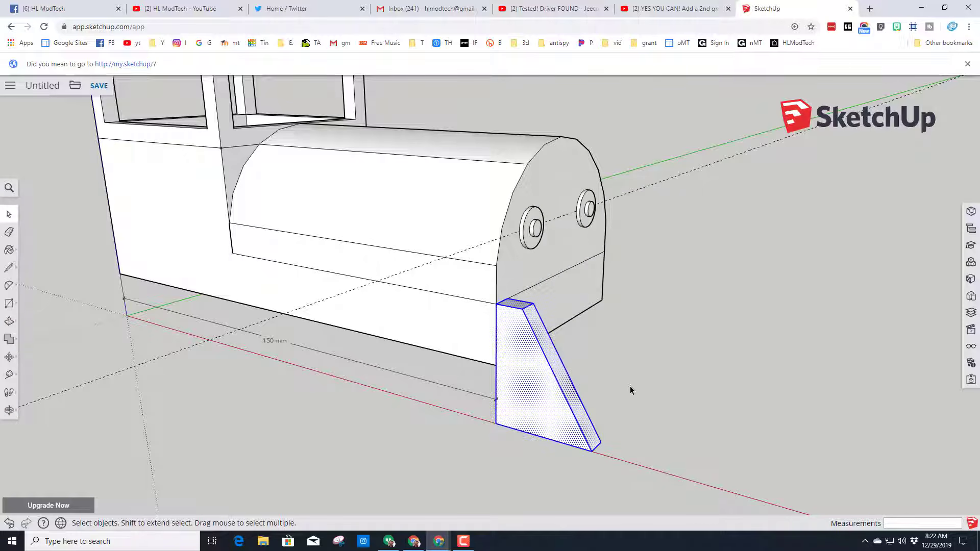
pyautogui.moveTo(630, 390); pyautogui.dragTo(474, 213, button='middle')
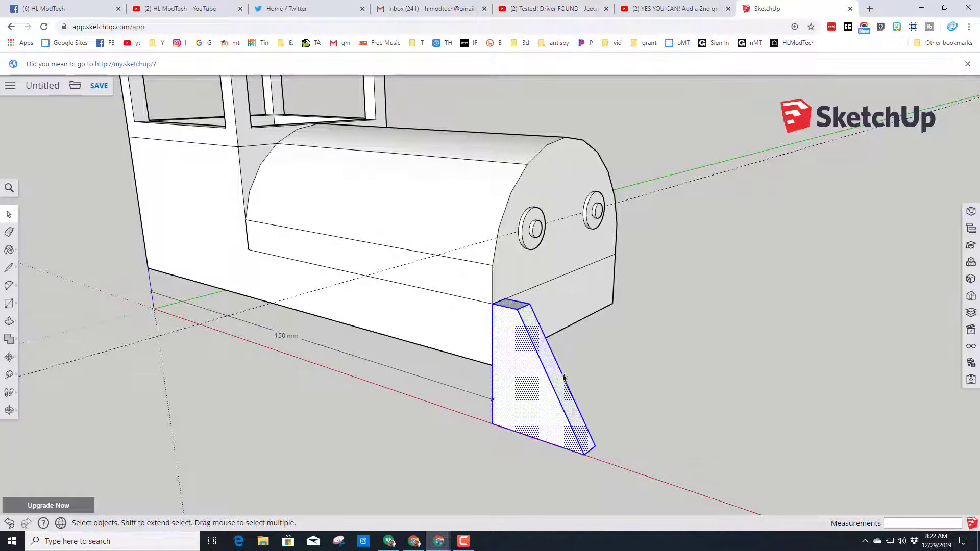
pyautogui.rightClick(523, 388)
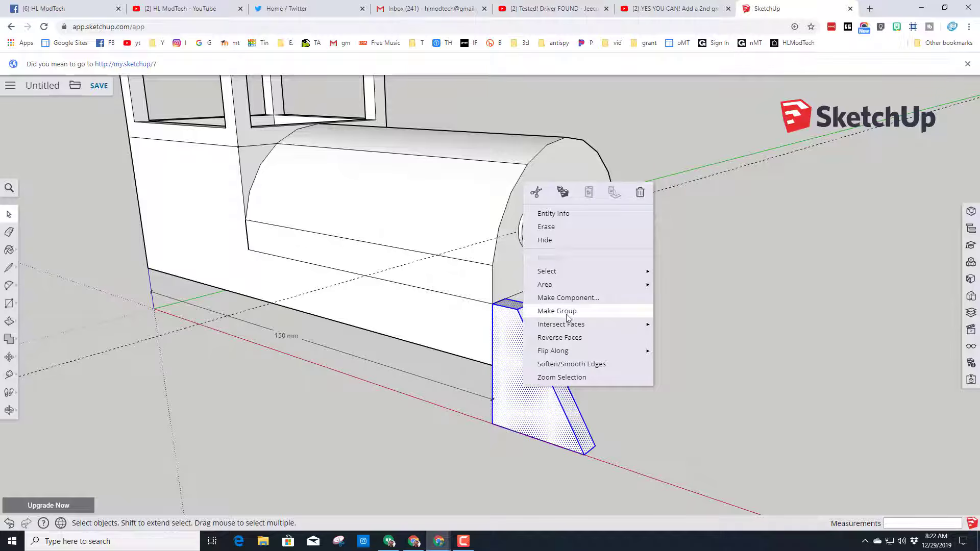
pyautogui.click(567, 297)
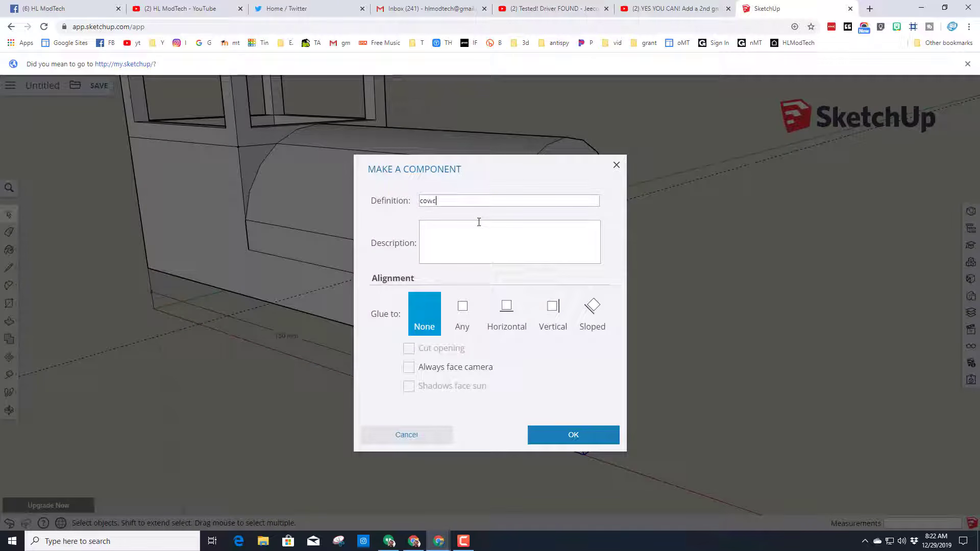
pyautogui.write('cowcatcher')
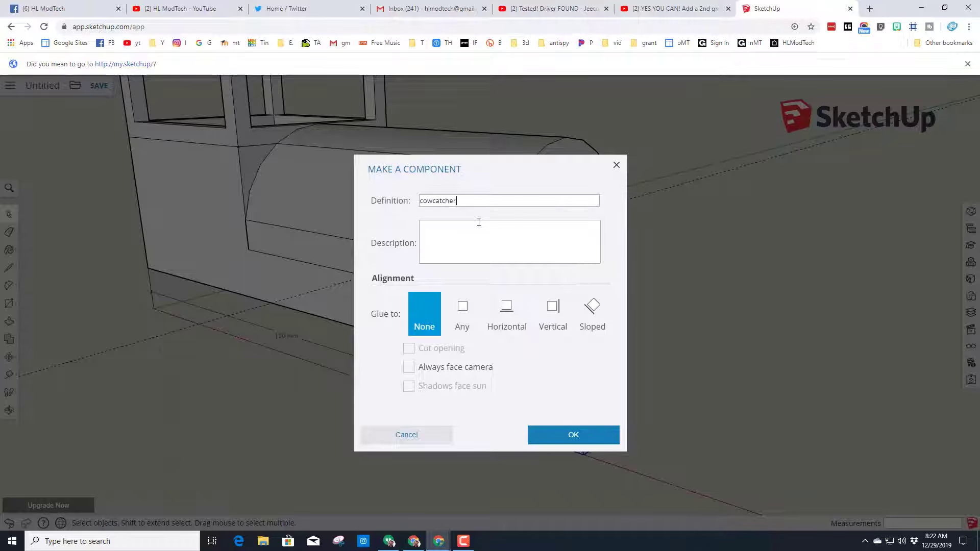
pyautogui.press('Return')
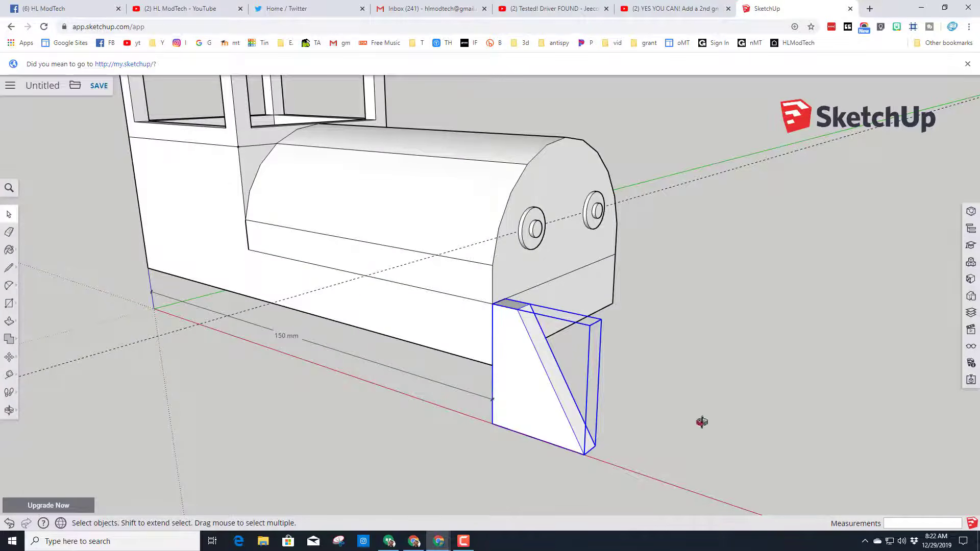
# Copy the cowcatcher slat 55 mm along the green axis to the body's opposite side and divide the spacing into 6 equal intervals
pyautogui.moveTo(702, 421); pyautogui.dragTo(443, 361, button='middle')
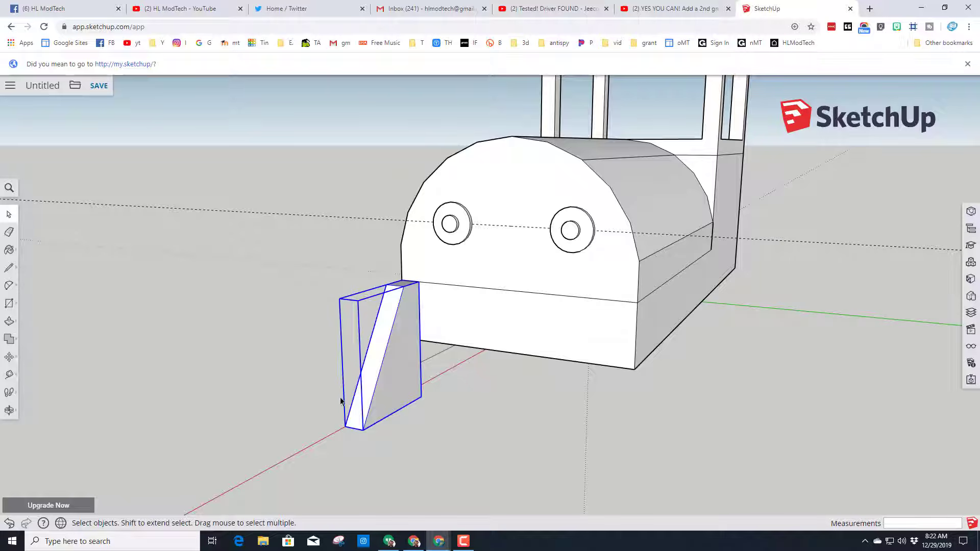
pyautogui.click(8, 362)
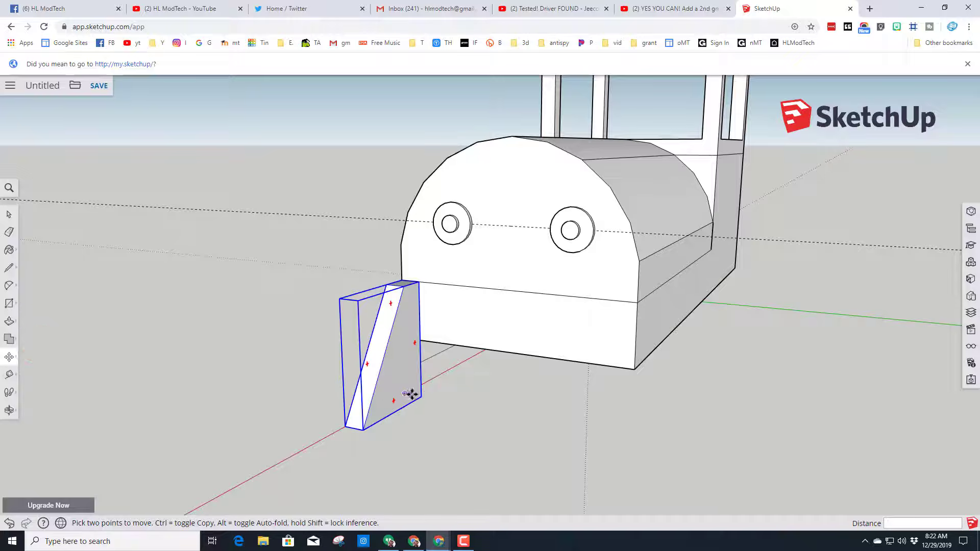
pyautogui.click(422, 397)
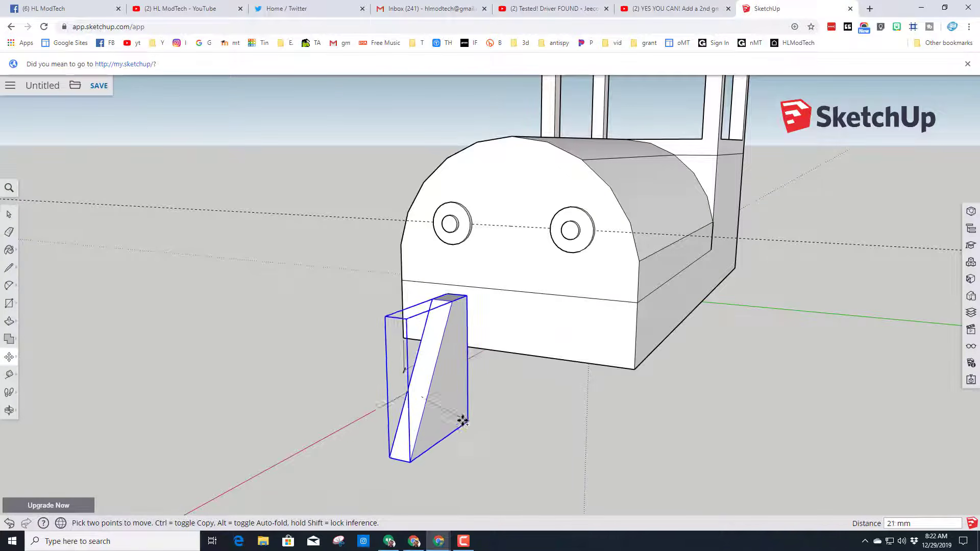
pyautogui.press('ctrl')
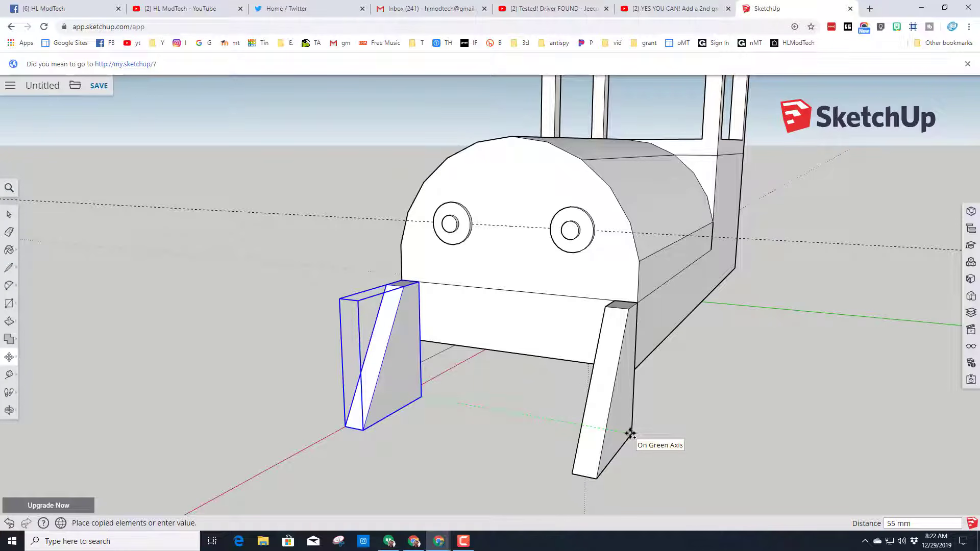
pyautogui.click(630, 433)
pyautogui.write('/6')
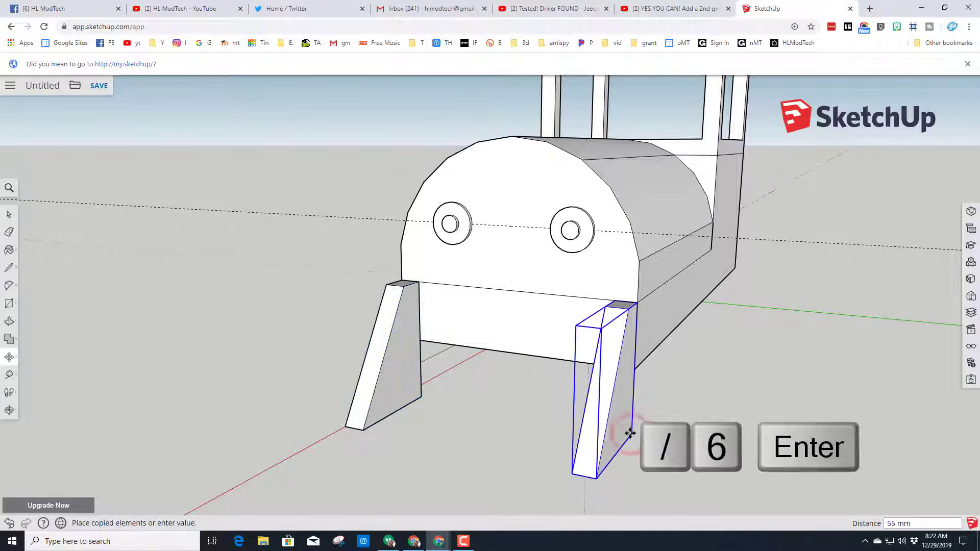
pyautogui.press('Return')
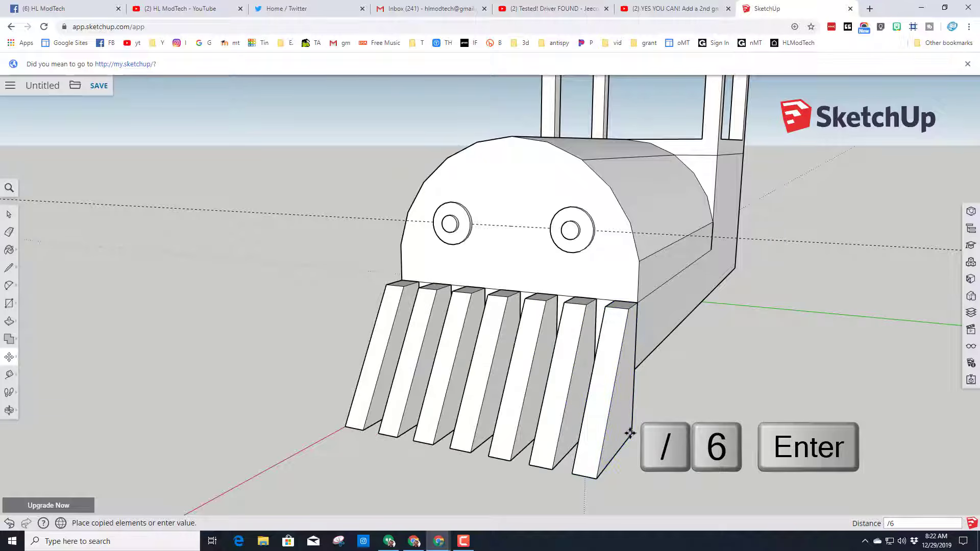
pyautogui.moveTo(311, 446); pyautogui.dragTo(501, 471, button='middle')
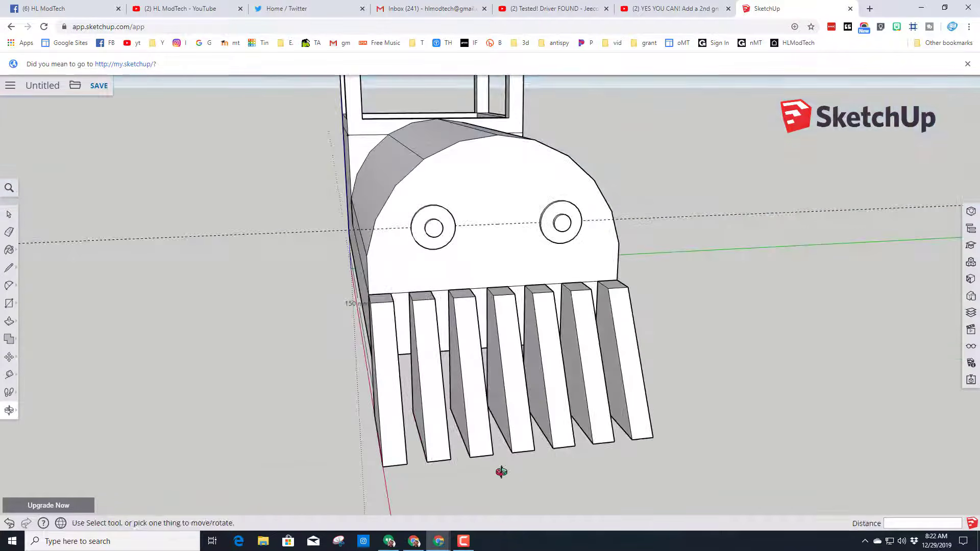
pyautogui.moveTo(630, 455); pyautogui.dragTo(430, 431, button='middle')
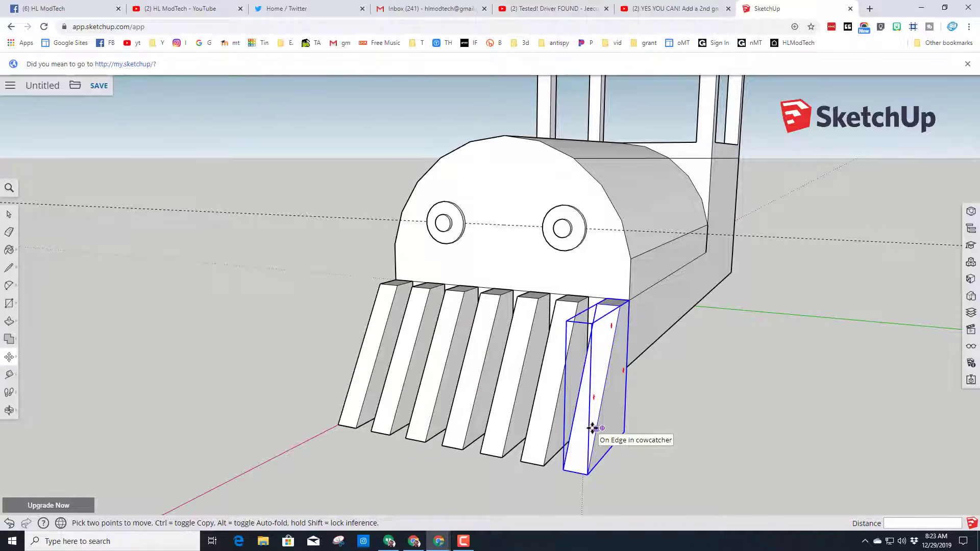
pyautogui.moveTo(611, 448); pyautogui.dragTo(640, 458, button='middle')
pyautogui.moveTo(662, 463); pyautogui.dragTo(570, 462, button='middle')
pyautogui.scroll(-3, 559, 459)
pyautogui.scroll(3, 578, 461)
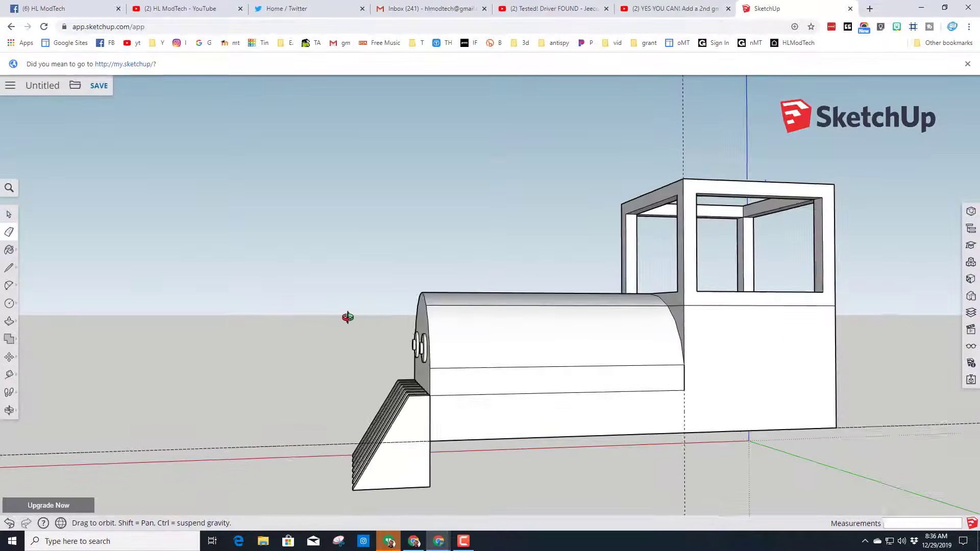
# Draw a circle of radius 15 mm on the body's side, centred on its lower edge behind the cowcatcher
pyautogui.moveTo(350, 317)
pyautogui.mouseDown(button='middle')
pyautogui.moveTo(213, 361)
pyautogui.moveTo(385, 366)
pyautogui.moveTo(280, 307)
pyautogui.mouseUp(button='middle')
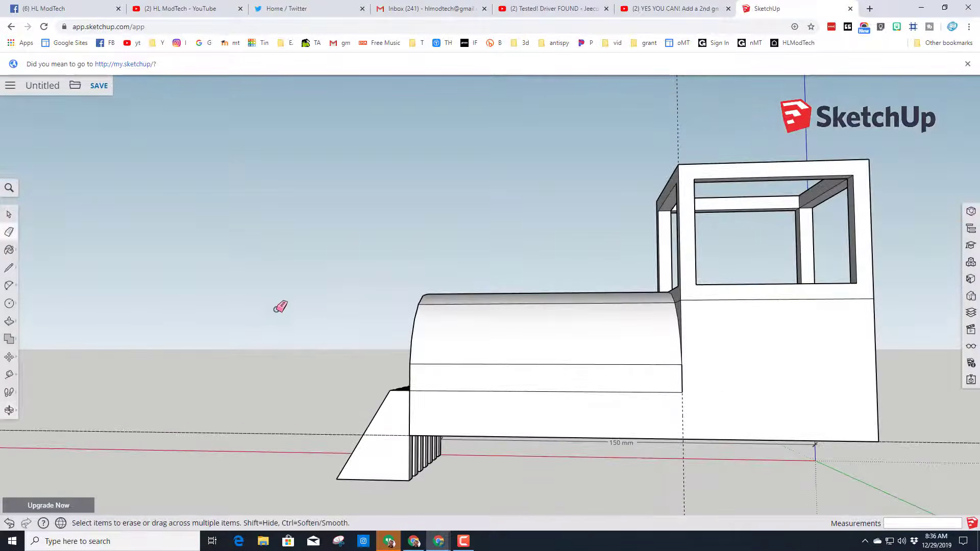
pyautogui.click(10, 305)
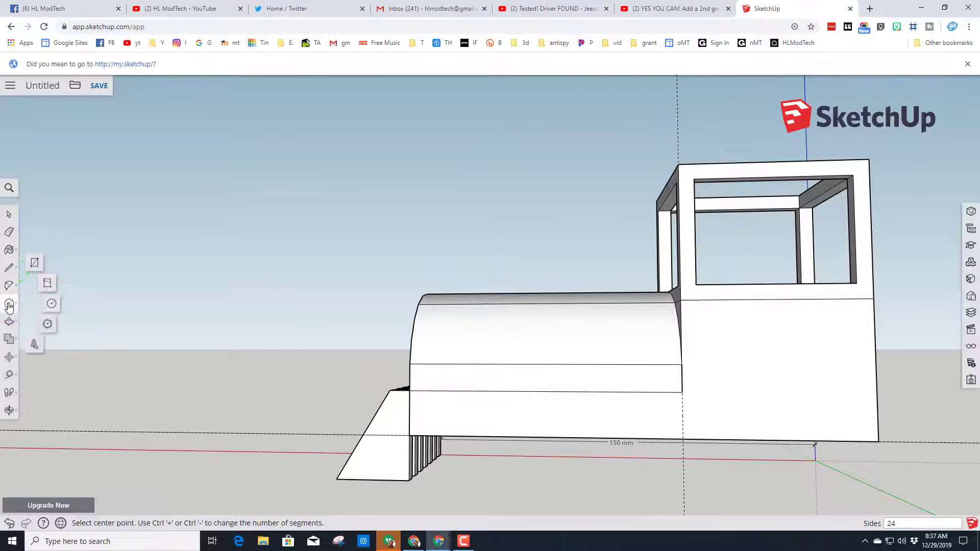
pyautogui.click(51, 305)
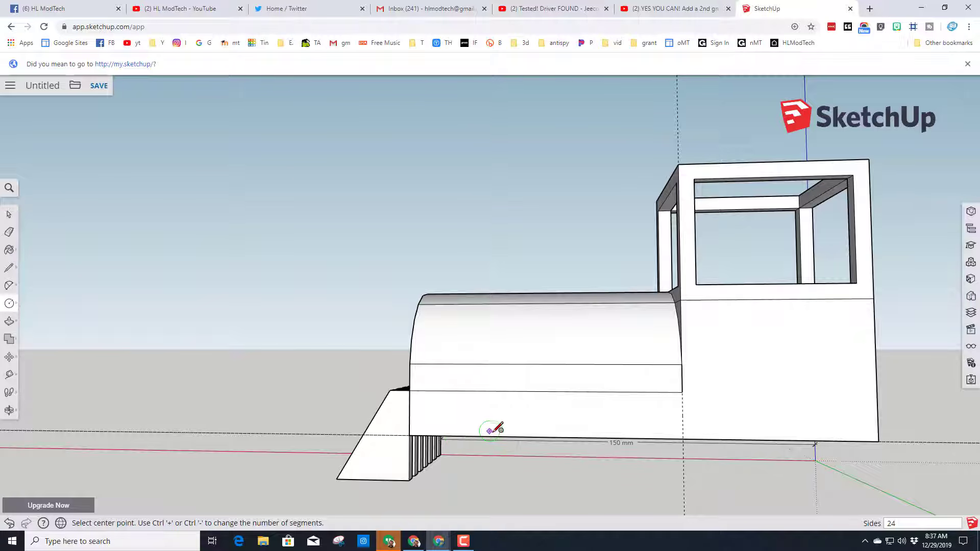
pyautogui.click(531, 437)
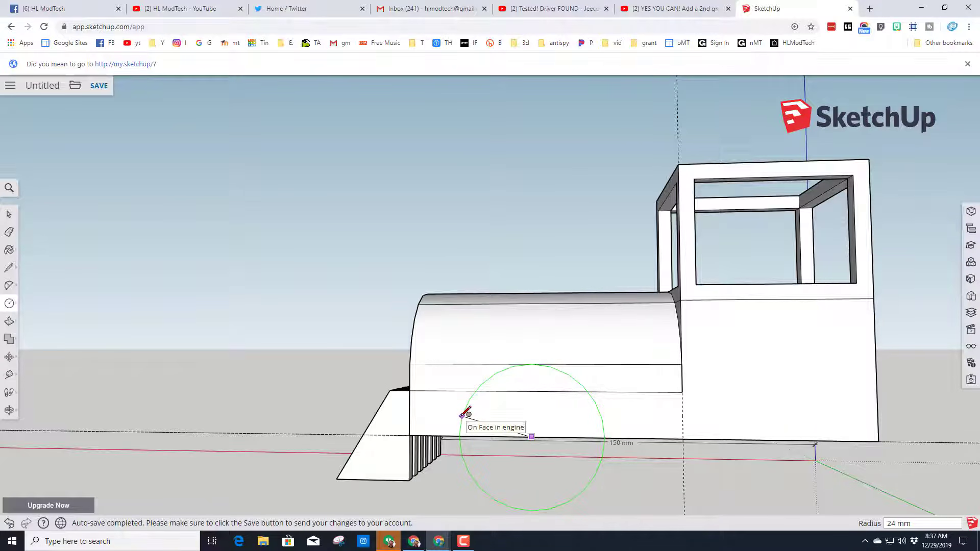
pyautogui.write('15')
pyautogui.press('Return')
# Reverse the face of the wheel circle so its front side points outward
pyautogui.moveTo(586, 461); pyautogui.dragTo(333, 384, button='middle')
pyautogui.press('space')
pyautogui.click(480, 424)
pyautogui.moveTo(480, 424); pyautogui.dragTo(474, 449, button='middle')
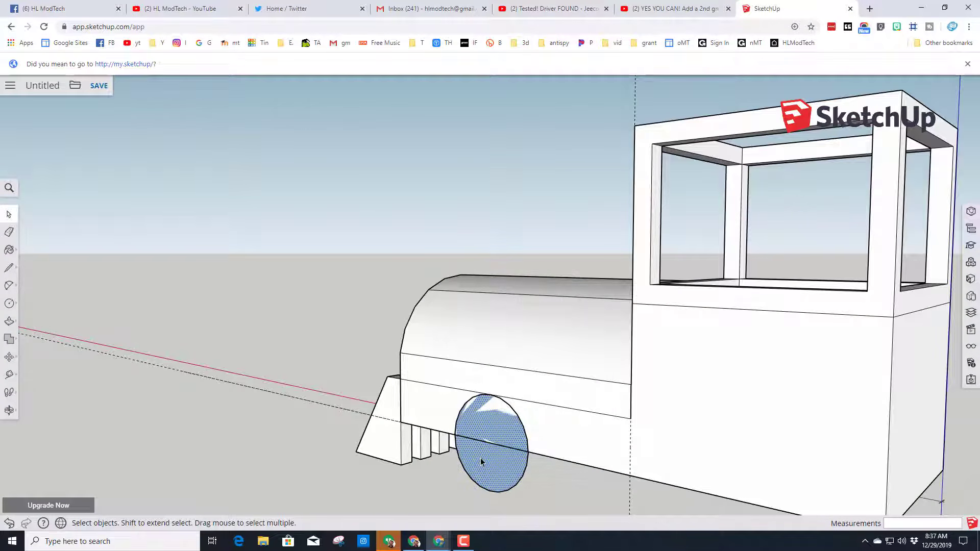
pyautogui.rightClick(481, 462)
pyautogui.click(517, 404)
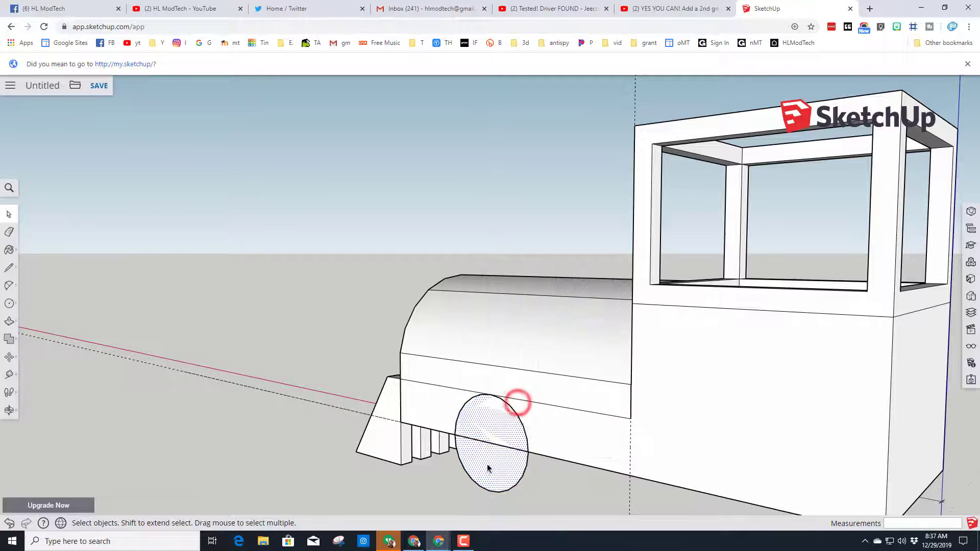
# Extrude the wheel circle 5 mm outward from the side of the body
pyautogui.press('p')
pyautogui.moveTo(489, 462); pyautogui.dragTo(472, 474)
pyautogui.press('Return')
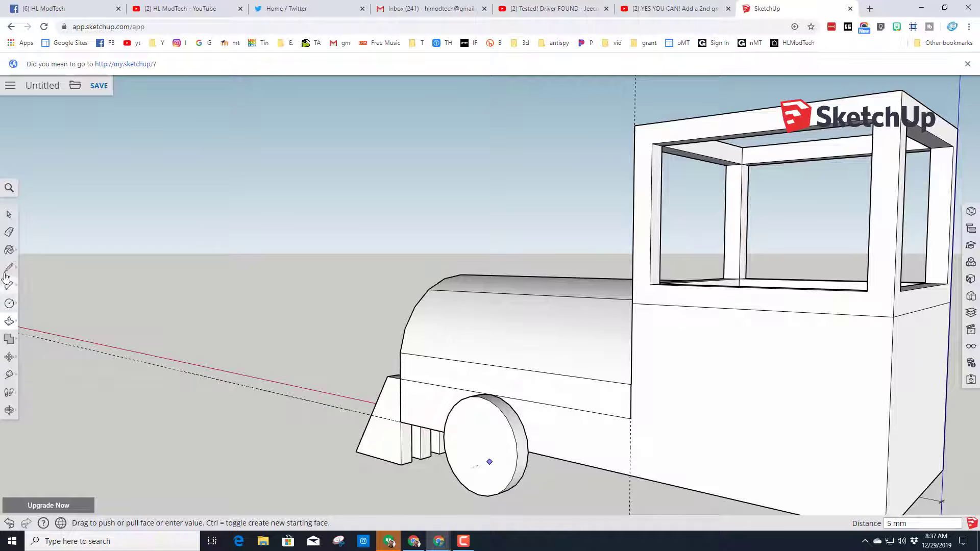
# Offset the outer edge of the wheel's face 3 mm inward to form a rim
pyautogui.click(9, 335)
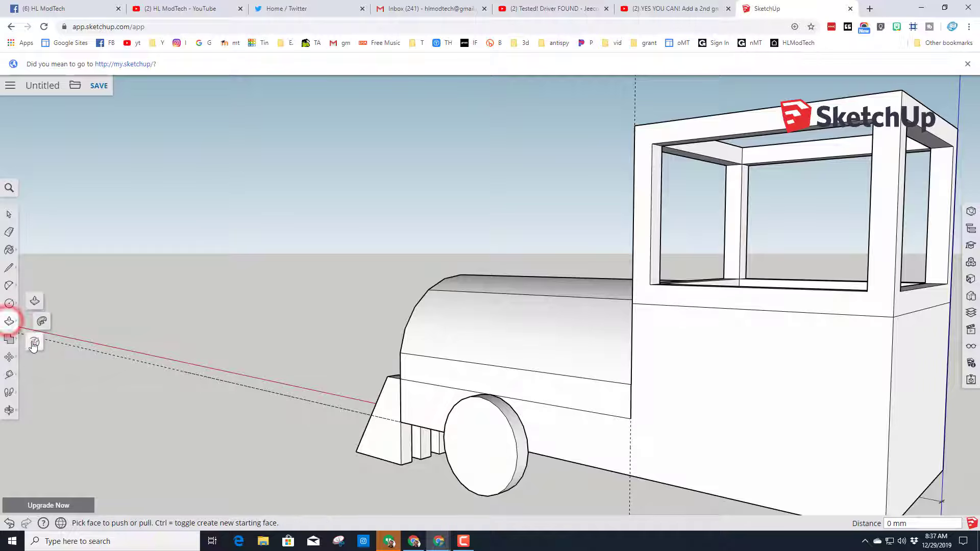
pyautogui.click(34, 339)
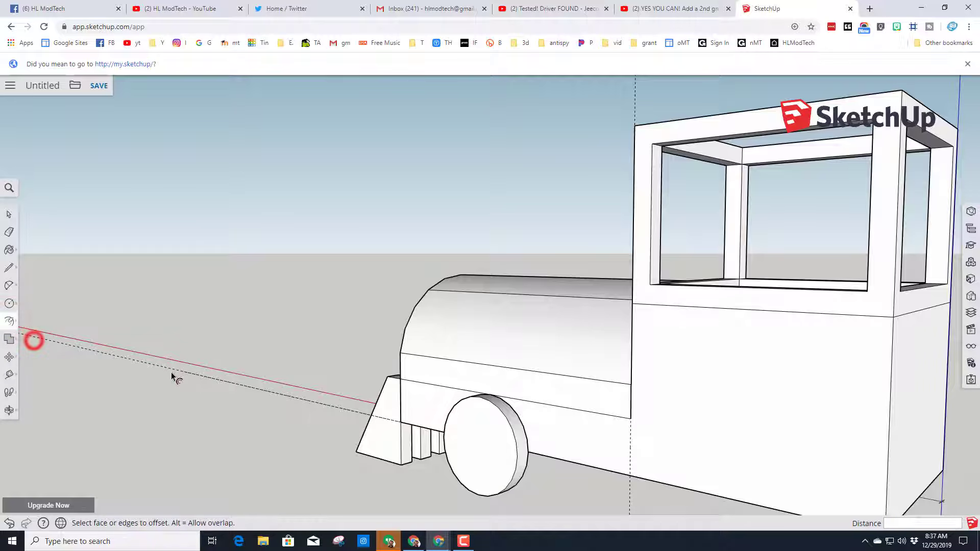
pyautogui.click(477, 431)
pyautogui.write('3')
pyautogui.press('Return')
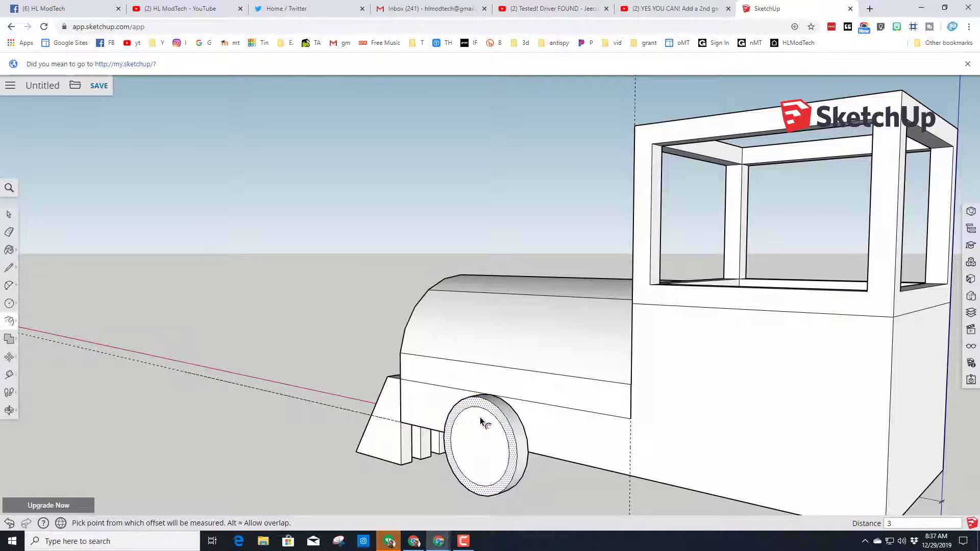
# Recess the wheel's inner face 3 mm with Push/Pull, leaving the outer rim raised
pyautogui.click(10, 322)
pyautogui.click(39, 301)
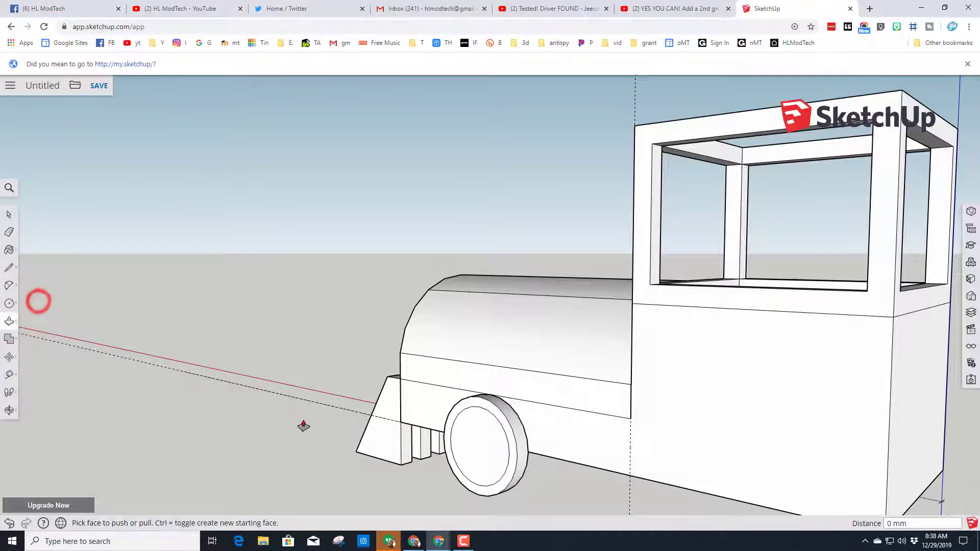
pyautogui.click(462, 454)
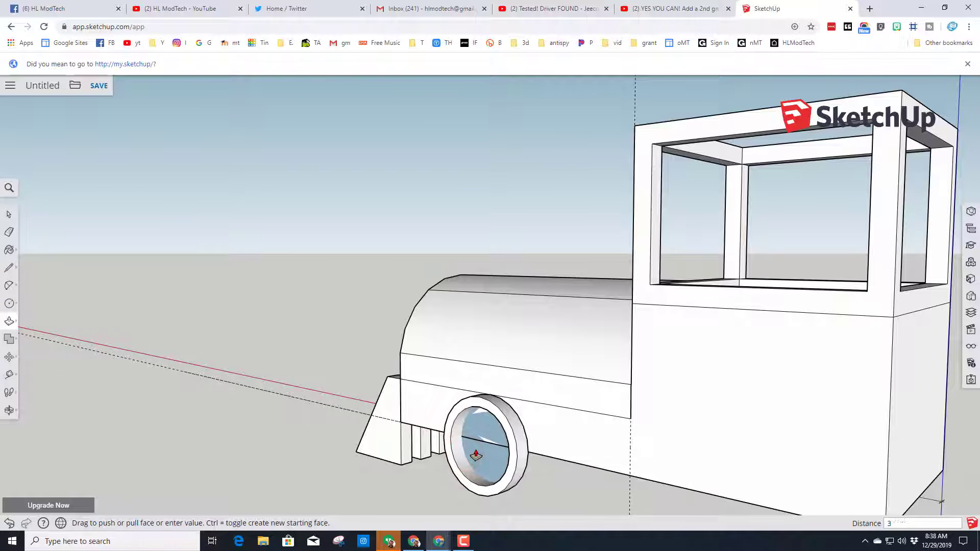
pyautogui.press('Return')
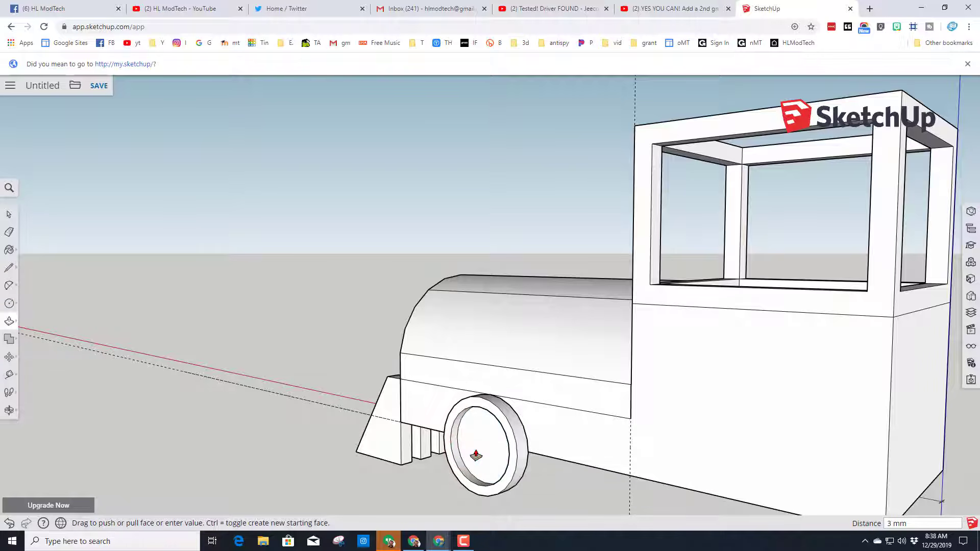
# Offset the edge of the wheel's recessed face 9 mm inward to outline a small central hub
pyautogui.click(10, 320)
pyautogui.click(33, 342)
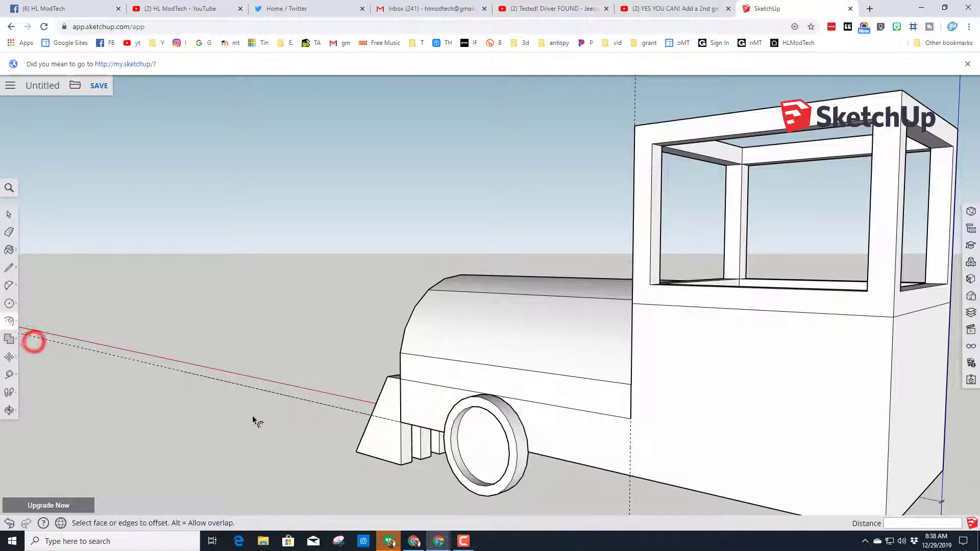
pyautogui.click(472, 446)
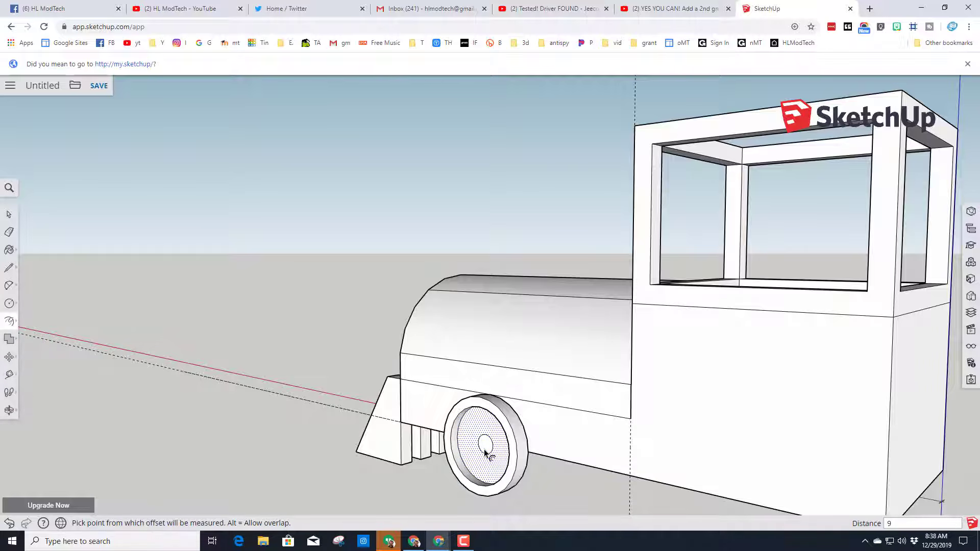
pyautogui.press('Escape')
# Pull the small hub circle at the wheel's centre 2 mm outward
pyautogui.click(9, 320)
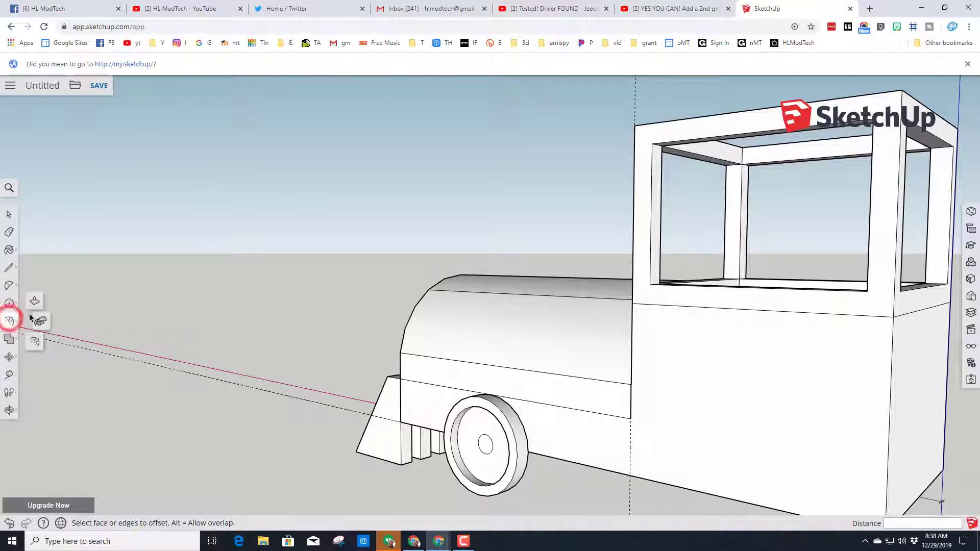
pyautogui.click(34, 301)
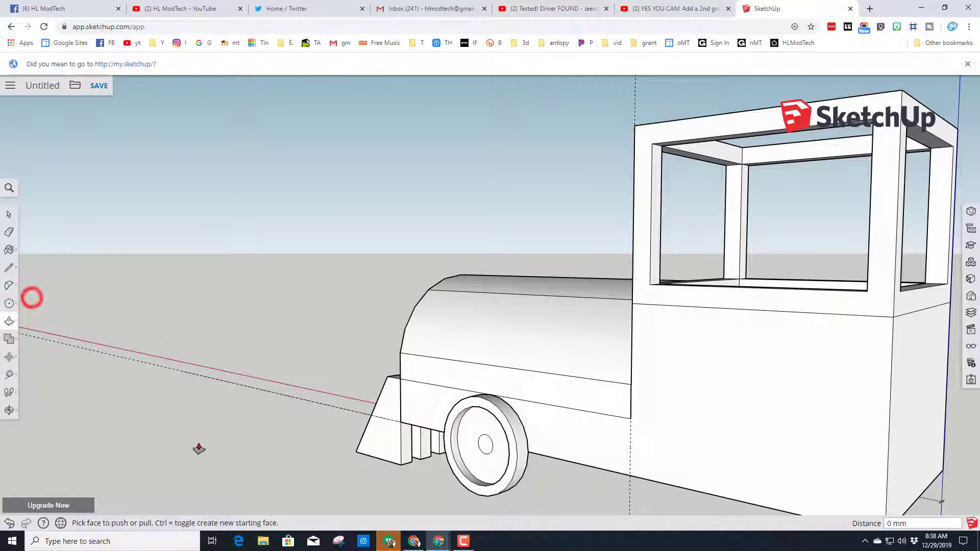
pyautogui.click(482, 447)
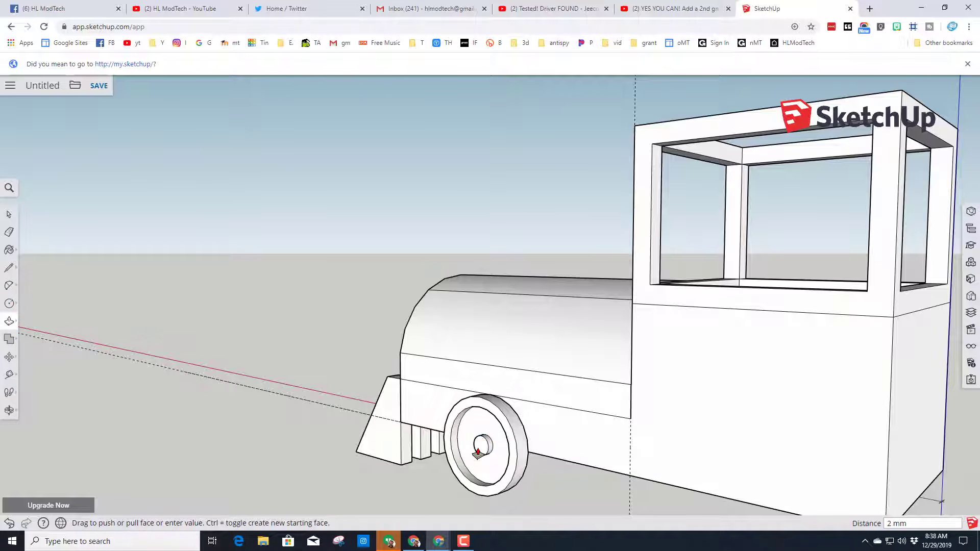
pyautogui.moveTo(370, 468); pyautogui.dragTo(478, 466, button='middle')
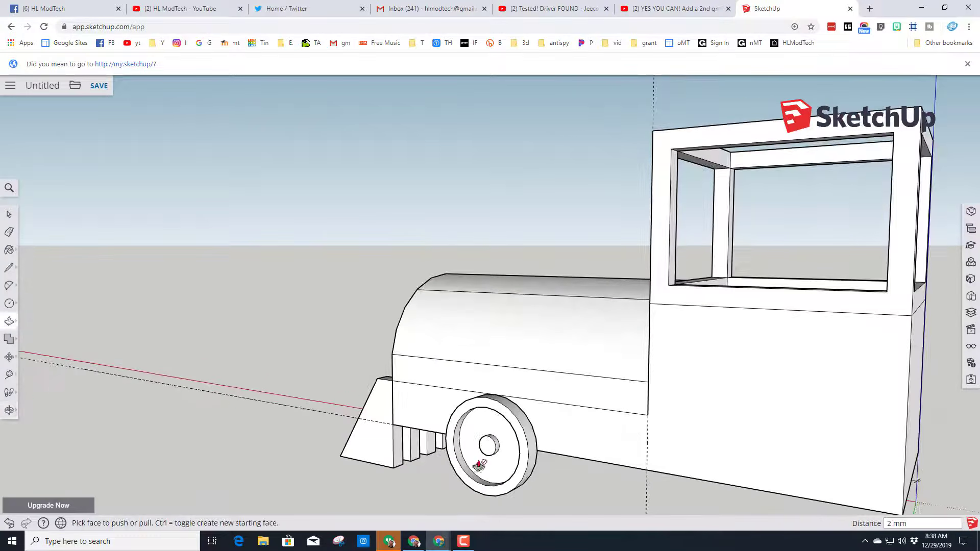
# Select all of the wheel's connected geometry and make it a component named wheel3
pyautogui.press('space')
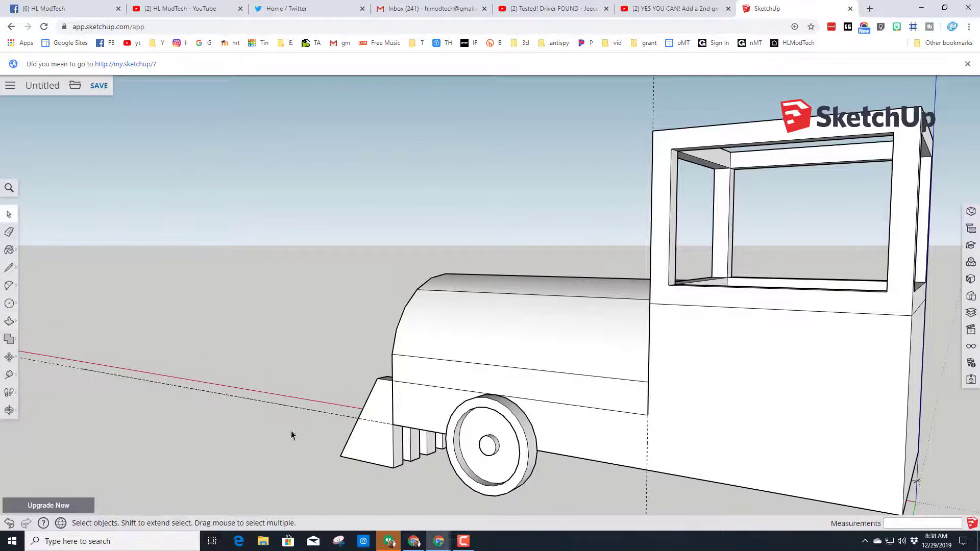
pyautogui.rightClick(470, 446)
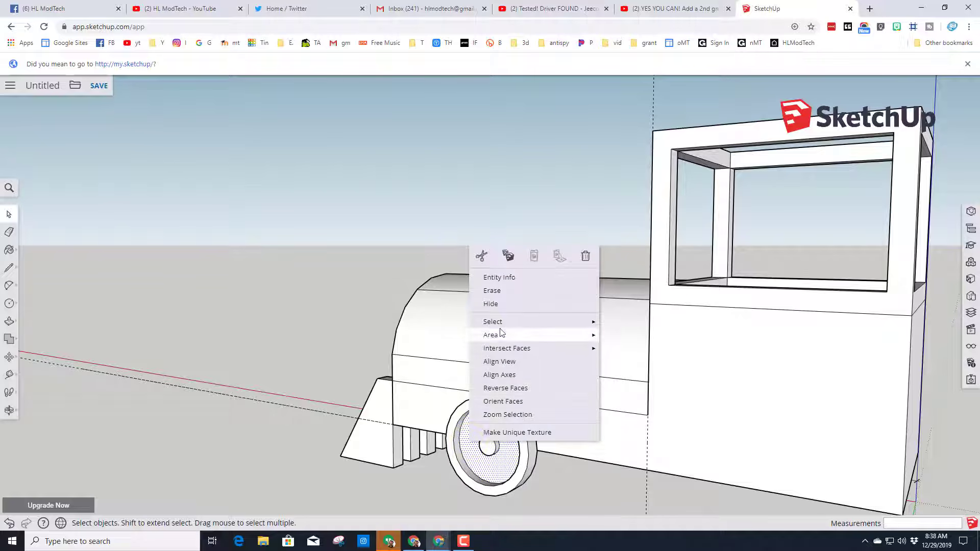
pyautogui.moveTo(513, 322)
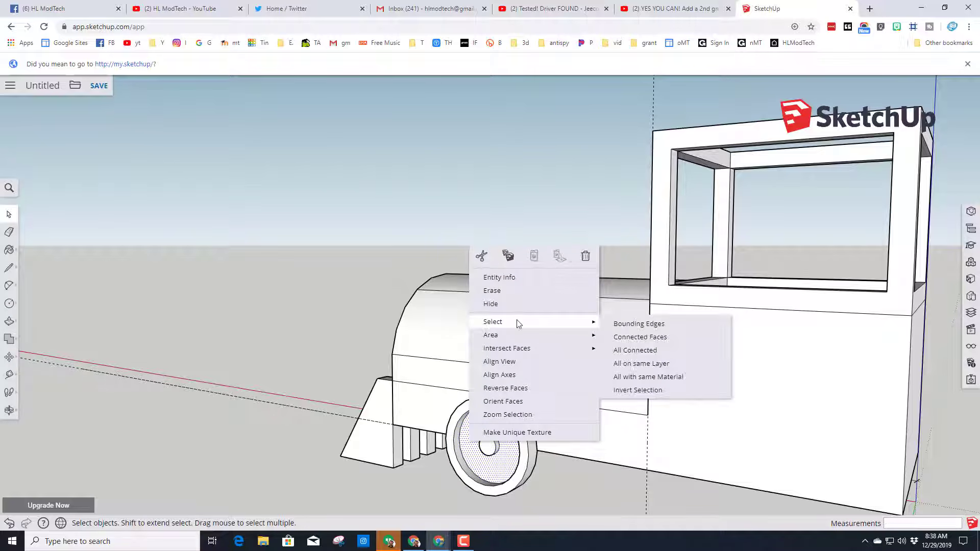
pyautogui.click(634, 351)
pyautogui.rightClick(512, 435)
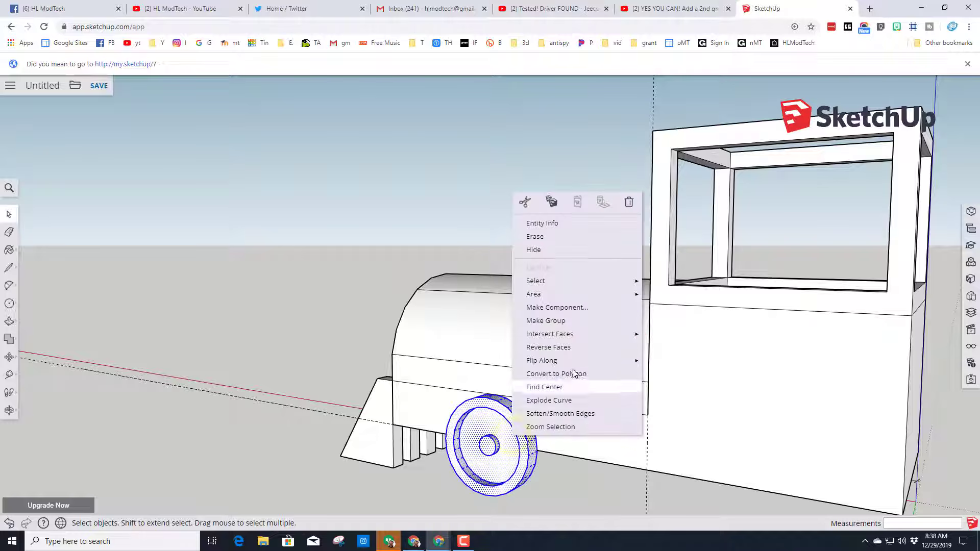
pyautogui.click(556, 308)
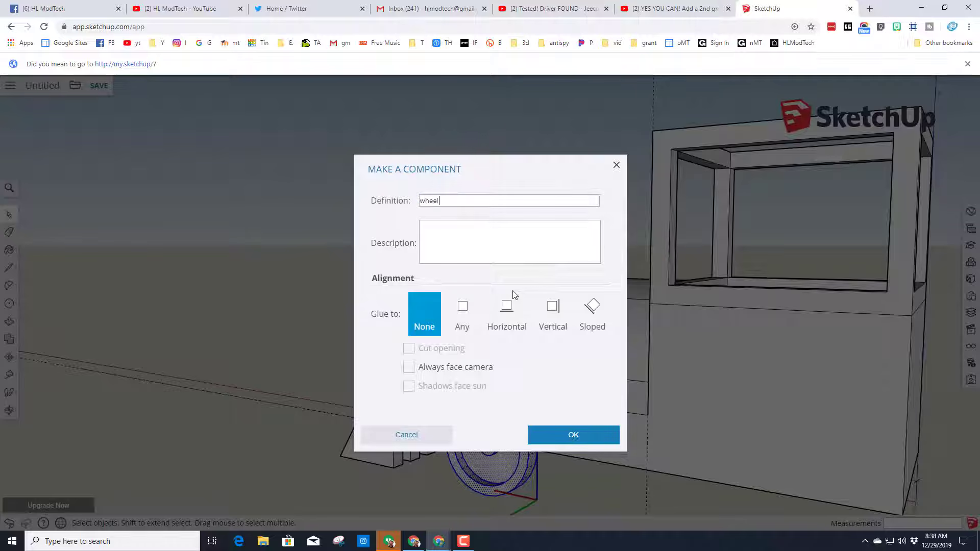
pyautogui.write('wheel3')
pyautogui.press('Return')
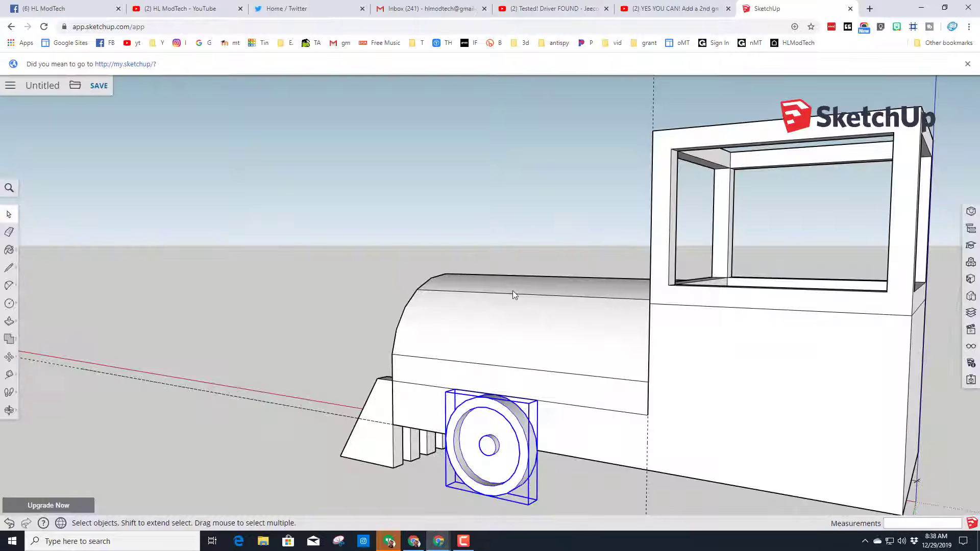
# Move the wheel component forward along the body's lower edge, close behind the cowcatcher
pyautogui.click(403, 405)
pyautogui.rightClick(554, 435)
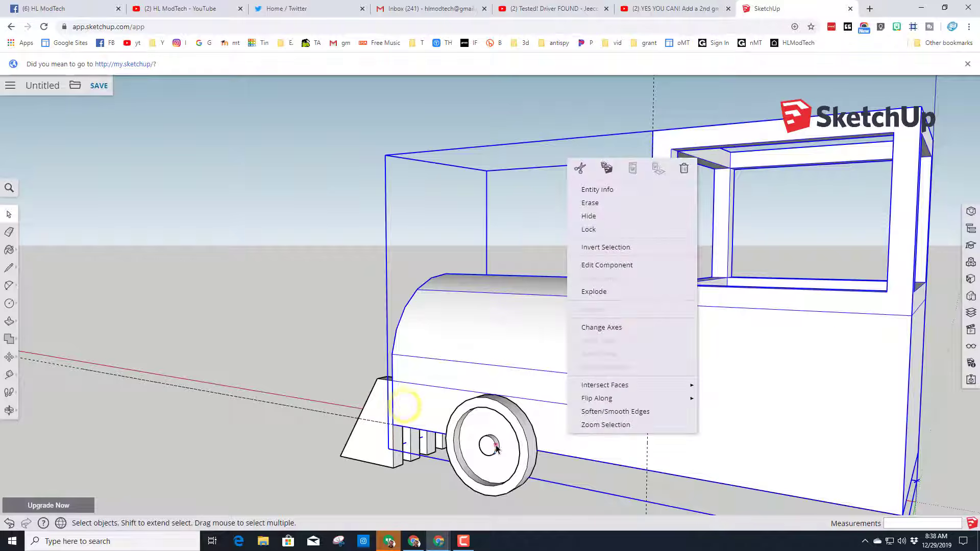
pyautogui.click(495, 444)
pyautogui.moveTo(482, 443); pyautogui.dragTo(568, 466, button='middle')
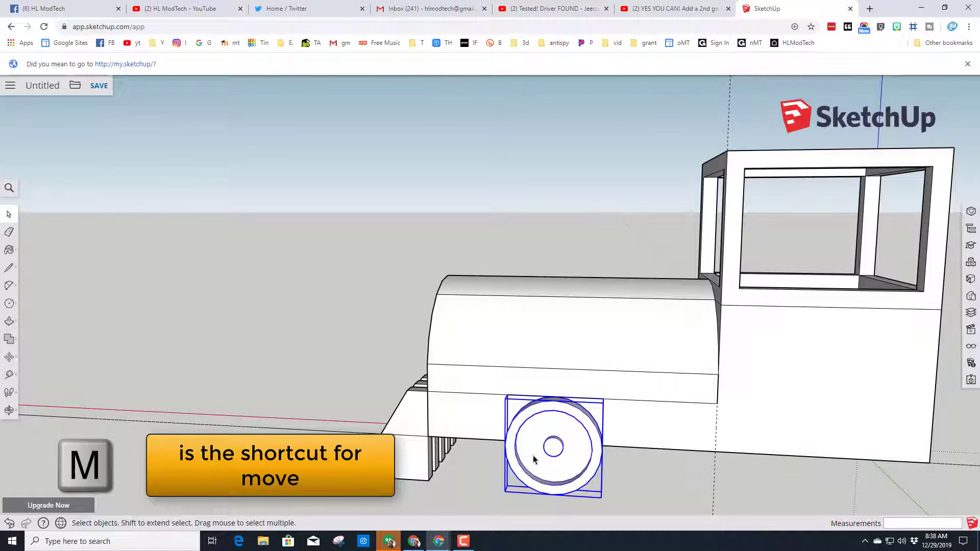
pyautogui.press('m')
pyautogui.moveTo(491, 448); pyautogui.dragTo(582, 462, button='middle')
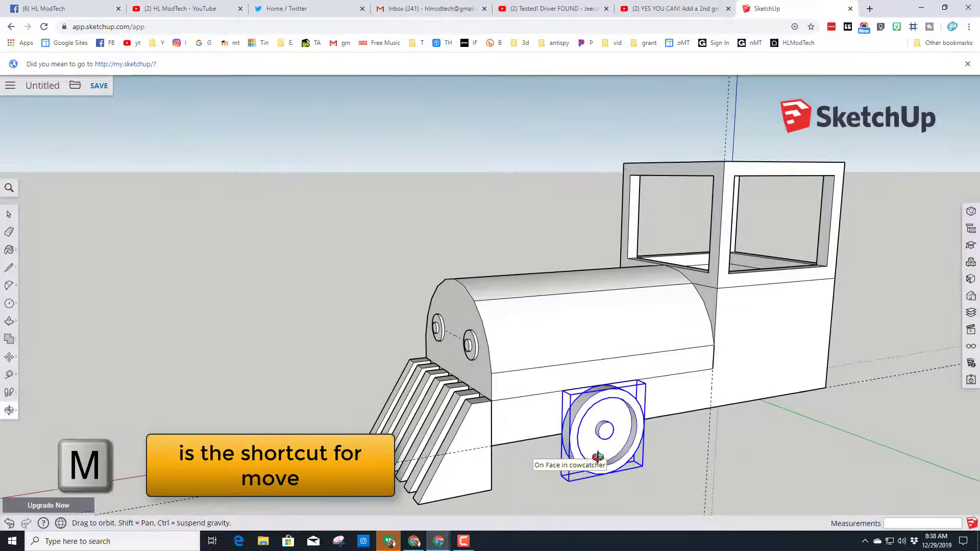
pyautogui.scroll(5, 561, 444)
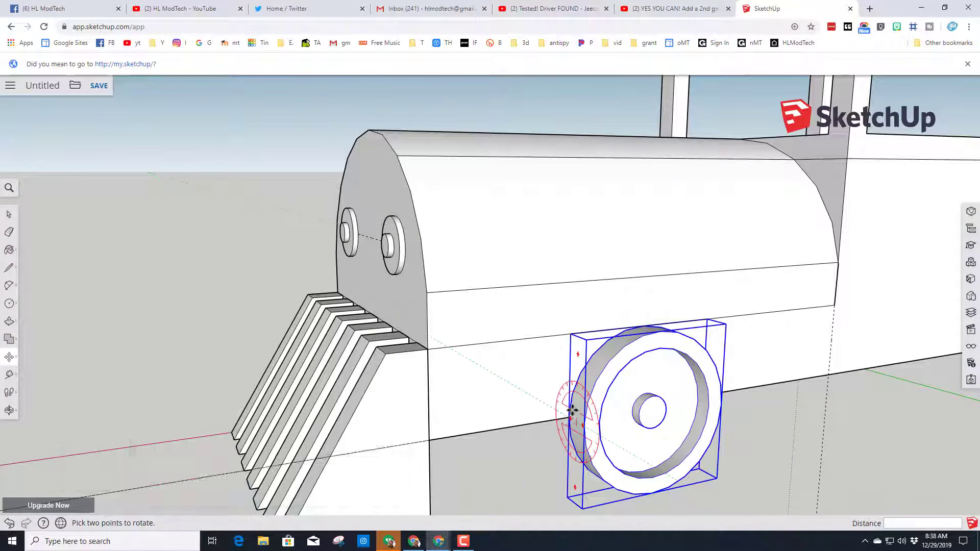
pyautogui.click(570, 413)
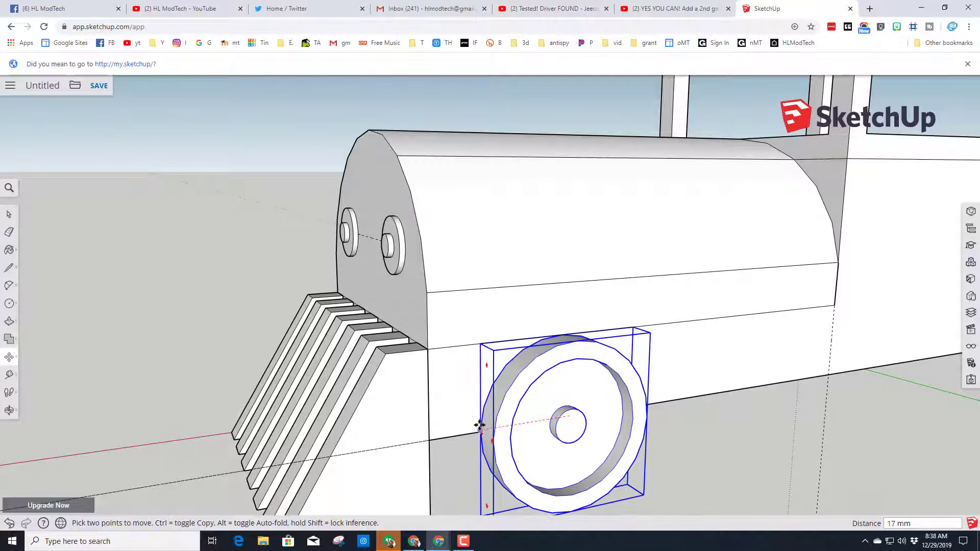
pyautogui.click(466, 428)
# Copy the wheel about 43 mm backward along the body's lower edge to form a second wheel
pyautogui.moveTo(563, 430); pyautogui.dragTo(385, 409, button='middle')
pyautogui.scroll(-3, 411, 412)
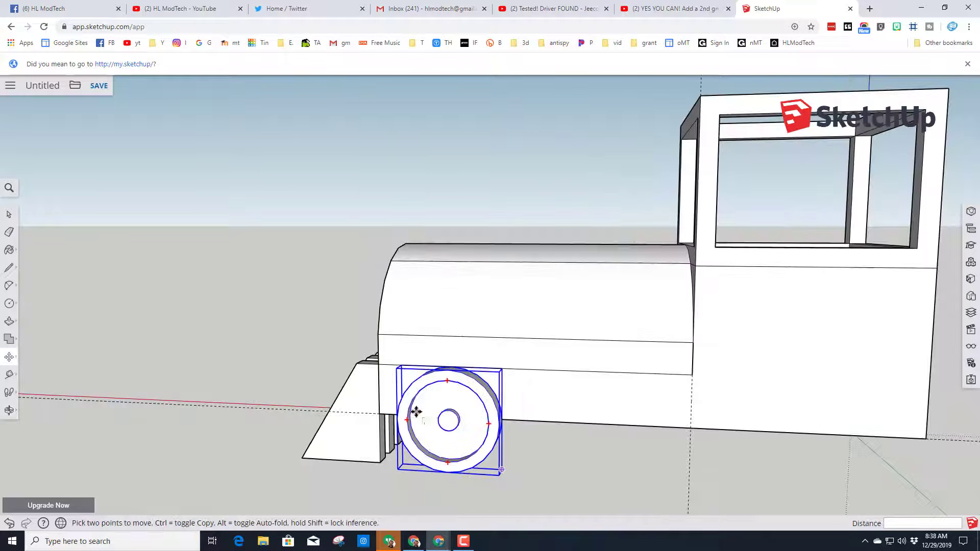
pyautogui.hotkey('ctrl', 'd')
pyautogui.click(813, 41)
pyautogui.moveTo(557, 438); pyautogui.dragTo(453, 414, button='middle')
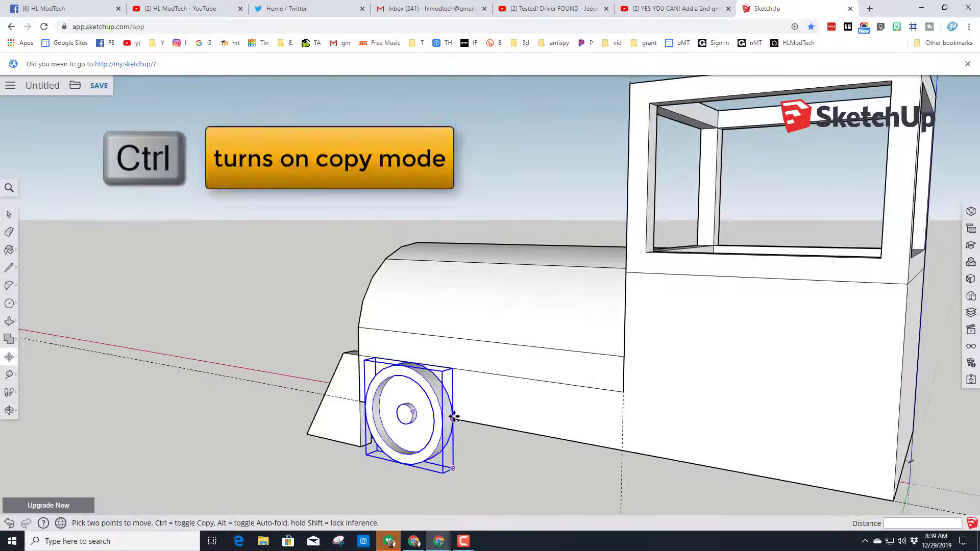
pyautogui.click(455, 417)
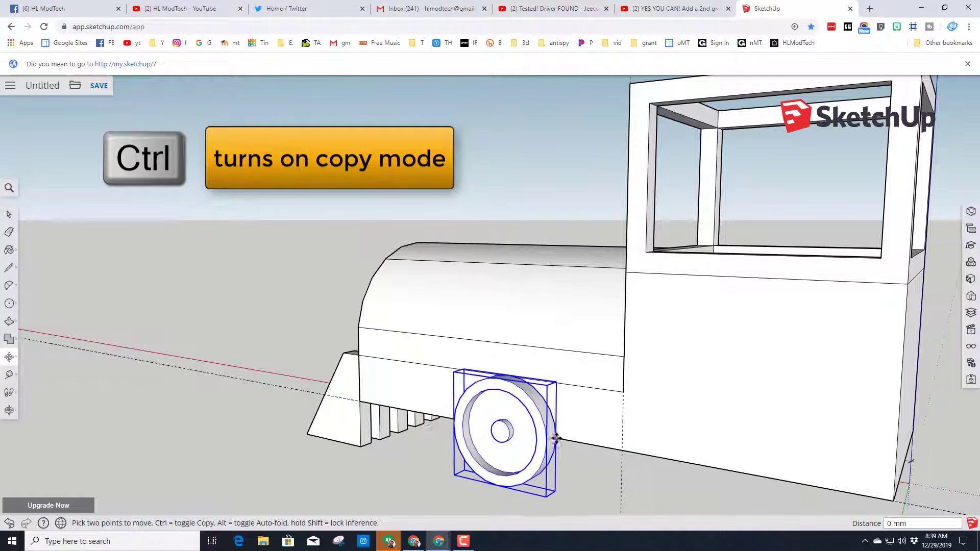
pyautogui.press('ctrl')
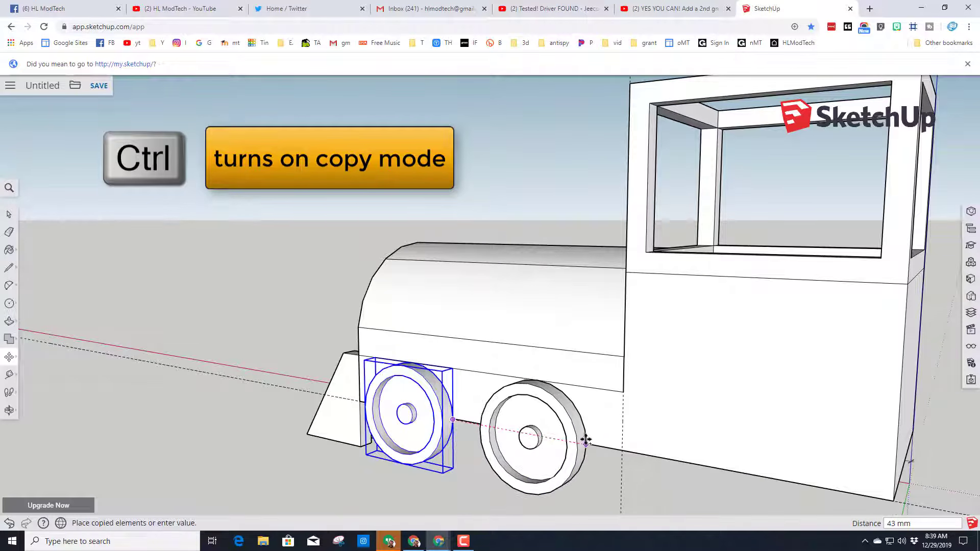
pyautogui.click(590, 442)
# Paste a copy of both wheels beside the locomotive, clear of the body, and group the copied pair
pyautogui.moveTo(567, 444); pyautogui.dragTo(574, 414, button='middle')
pyautogui.moveTo(441, 408); pyautogui.dragTo(567, 395, button='middle')
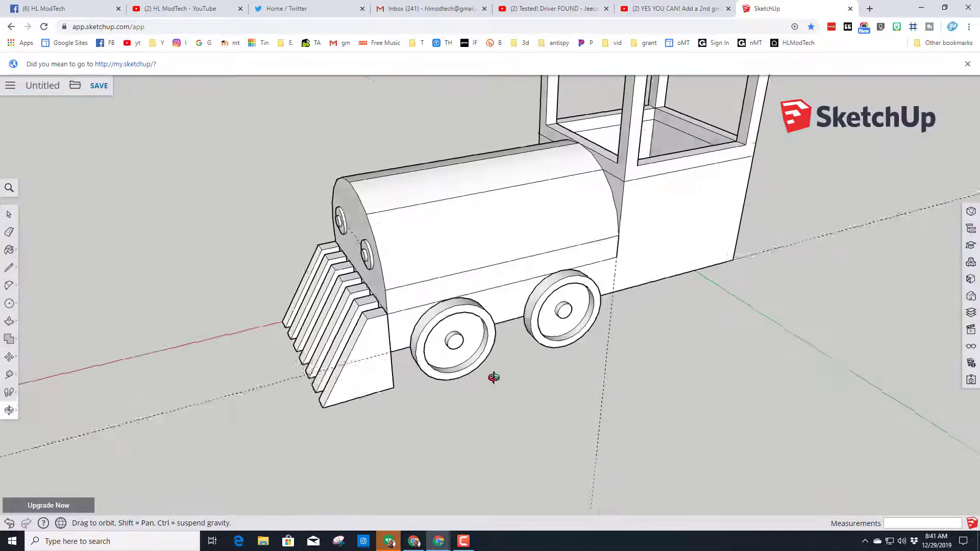
pyautogui.moveTo(492, 377)
pyautogui.mouseDown(button='middle')
pyautogui.moveTo(504, 371)
pyautogui.moveTo(498, 360)
pyautogui.mouseUp(button='middle')
pyautogui.click(489, 355)
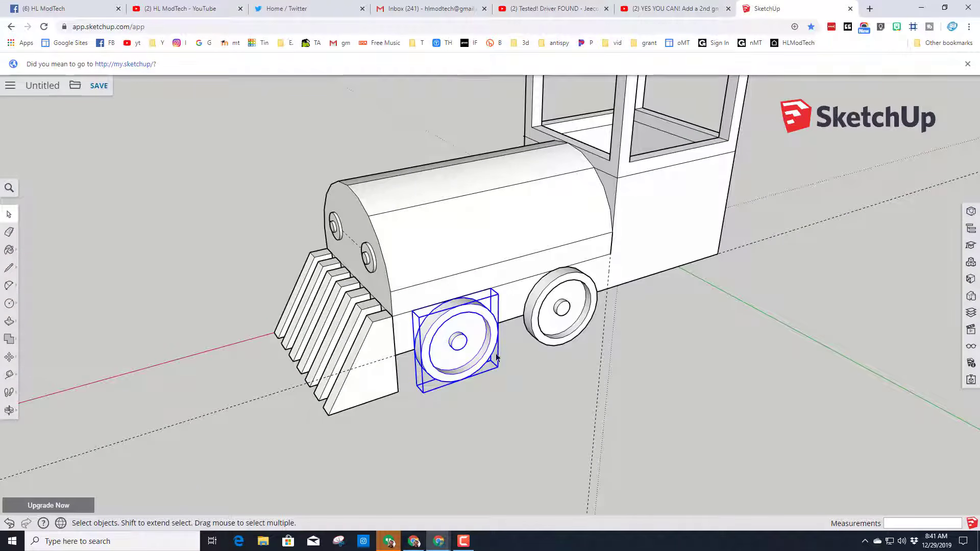
pyautogui.keyDown('shift'); pyautogui.click(544, 337); pyautogui.keyUp('shift')
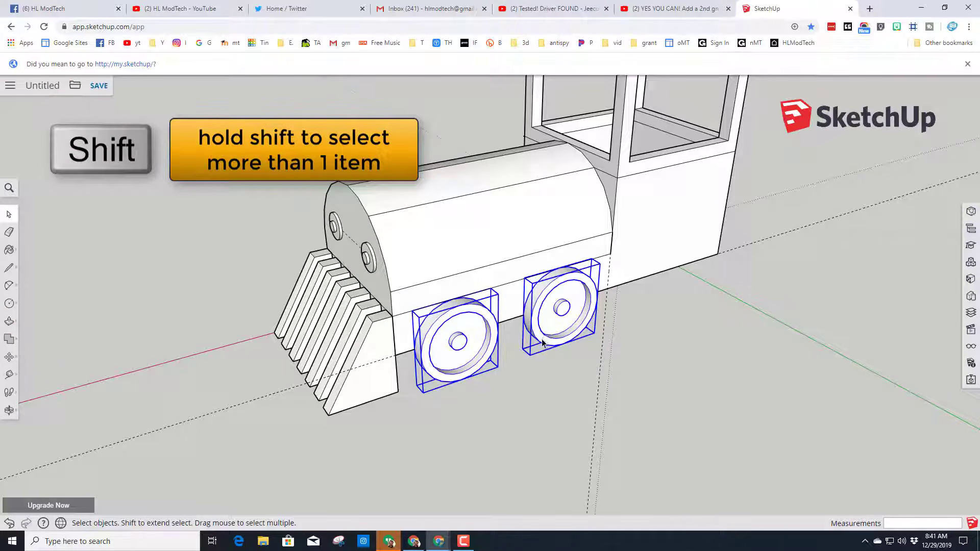
pyautogui.hotkey('ctrl', 'v')
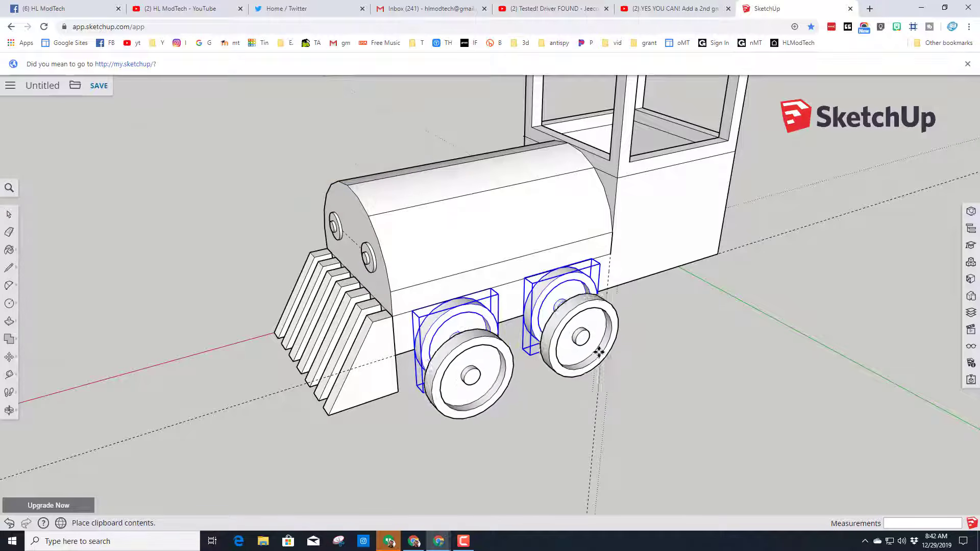
pyautogui.click(619, 359)
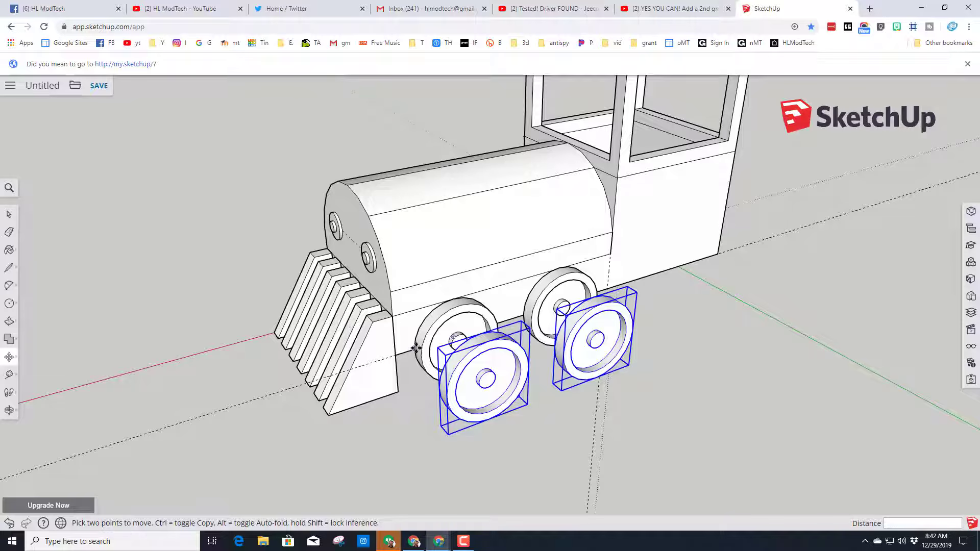
pyautogui.rightClick(503, 402)
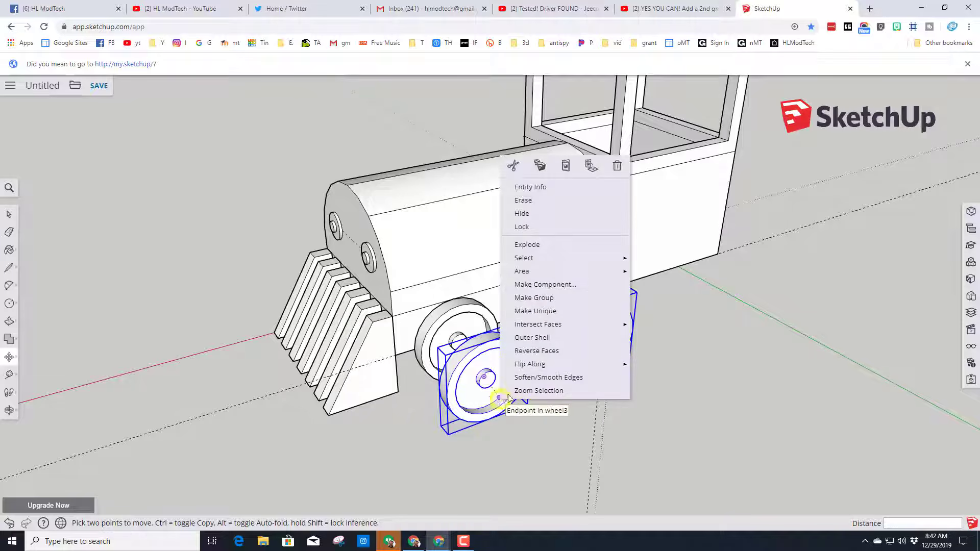
pyautogui.click(527, 304)
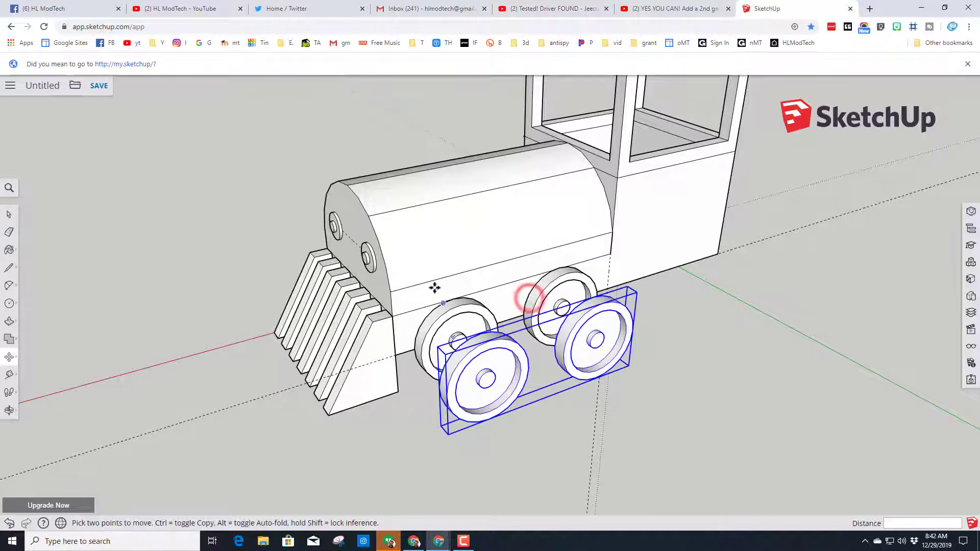
# Rotate the grouped pair of copied wheels 180 degrees so their hub faces point the opposite way
pyautogui.moveTo(435, 286); pyautogui.dragTo(505, 393, button='middle')
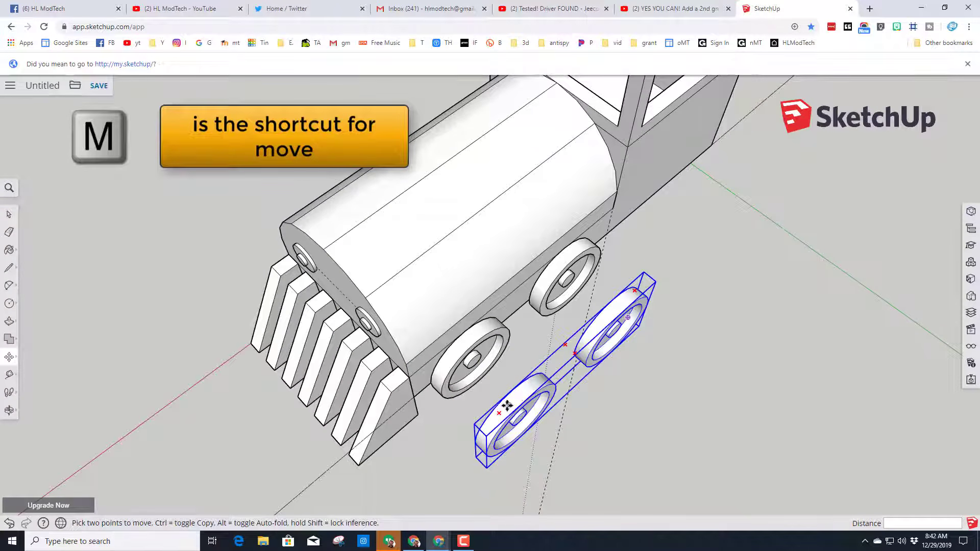
pyautogui.press('q')
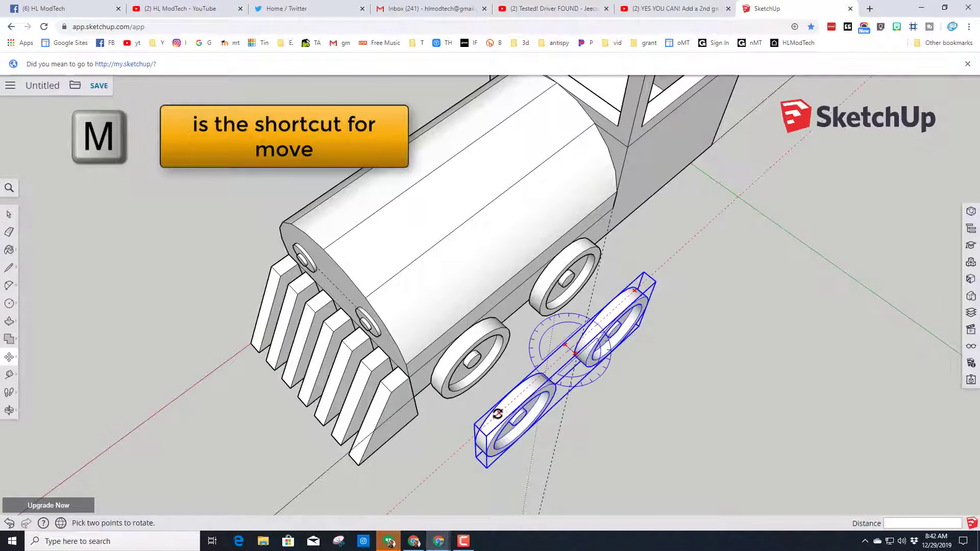
pyautogui.click(497, 414)
pyautogui.click(576, 345)
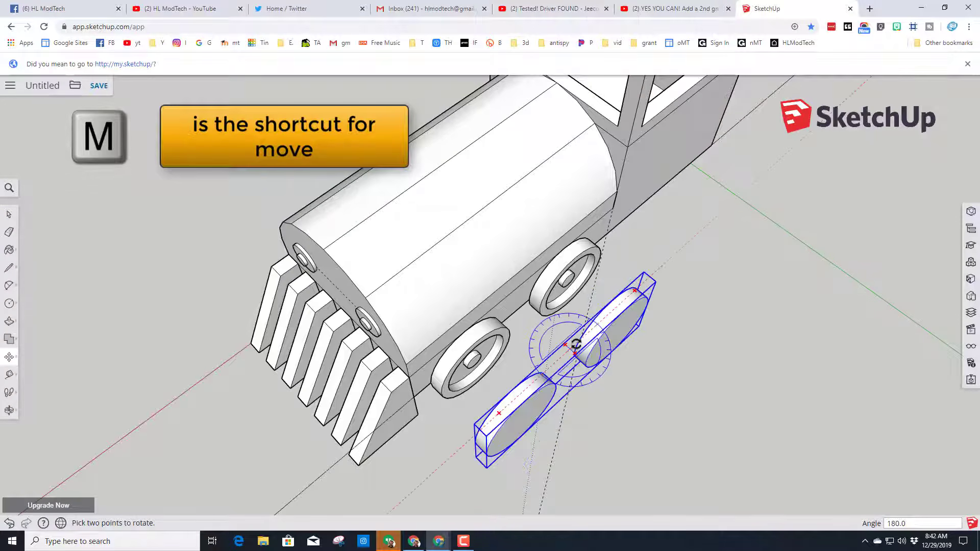
pyautogui.press('m')
pyautogui.moveTo(576, 345); pyautogui.dragTo(530, 256, button='middle')
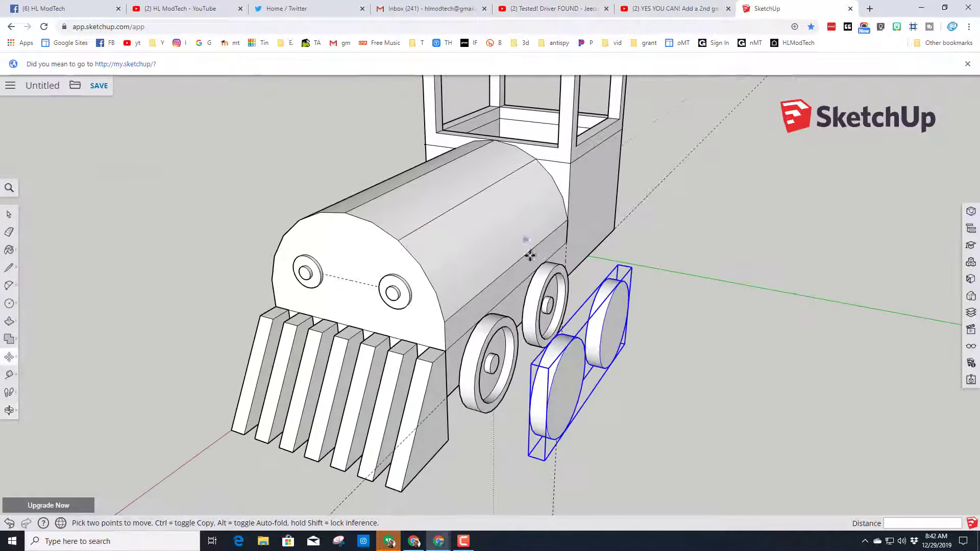
# Move the grouped wheel pair across to the opposite side of the locomotive, flush against the body's lower edge
pyautogui.click(546, 415)
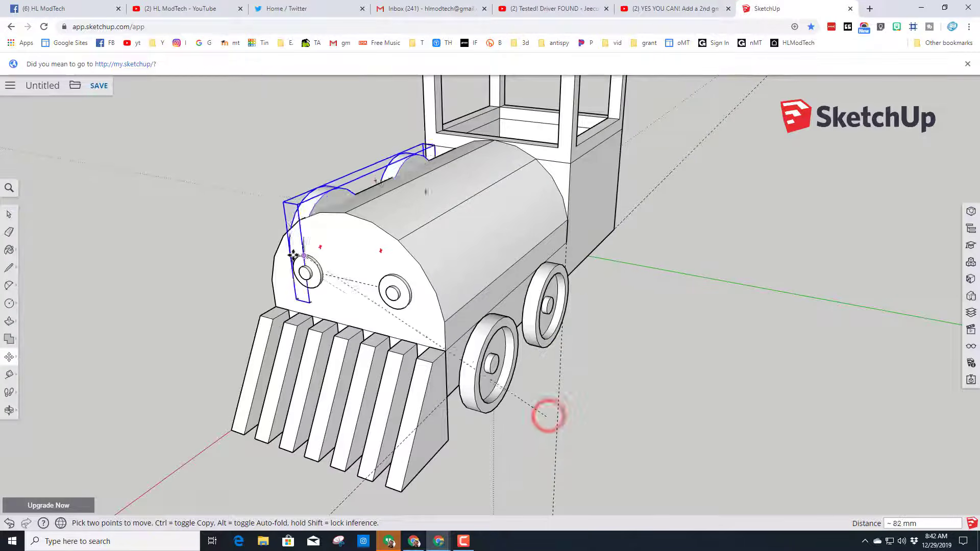
pyautogui.moveTo(212, 250); pyautogui.dragTo(515, 249, button='middle')
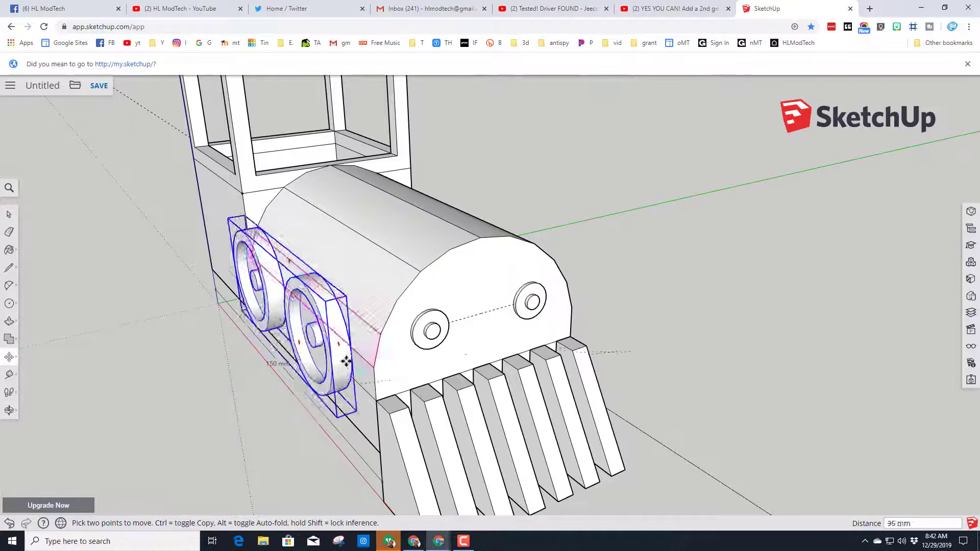
pyautogui.moveTo(365, 420); pyautogui.dragTo(322, 357, button='middle')
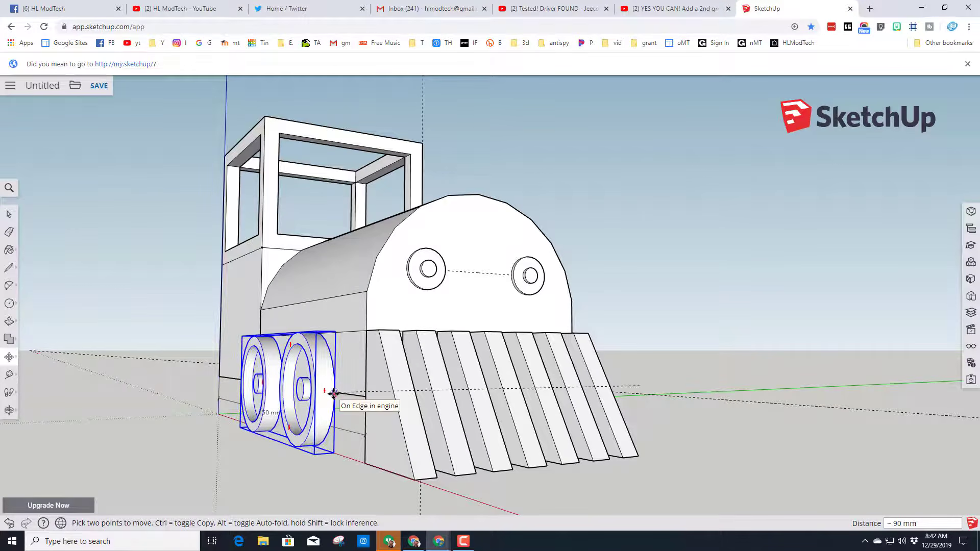
pyautogui.moveTo(332, 393); pyautogui.dragTo(411, 339, button='middle')
pyautogui.scroll(3, 337, 398)
pyautogui.scroll(-5, 477, 410)
pyautogui.scroll(3, 577, 366)
pyautogui.scroll(3, 443, 434)
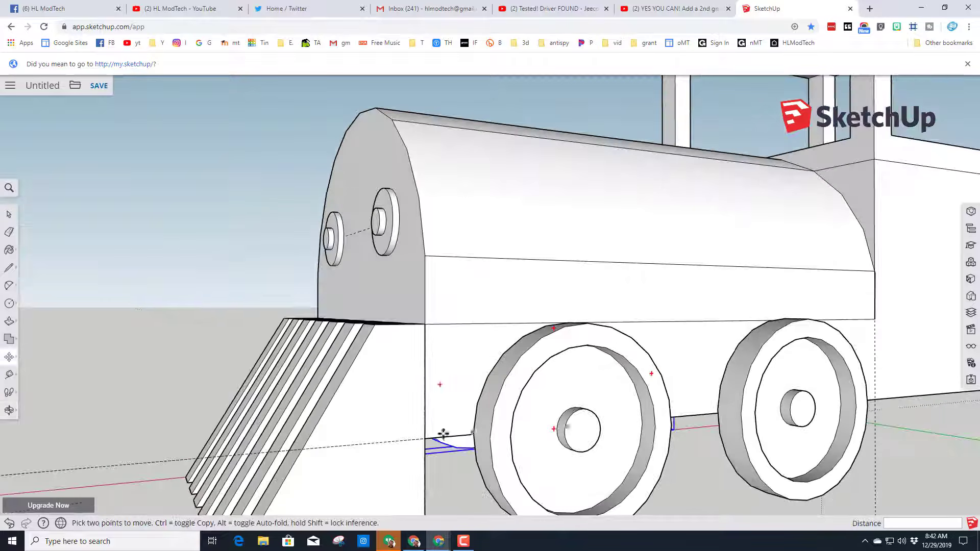
# Measure the gap between the original front wheel and the cowcatcher, and place a matching guide 7 mm behind the cowcatcher on the opposite side
pyautogui.click(9, 374)
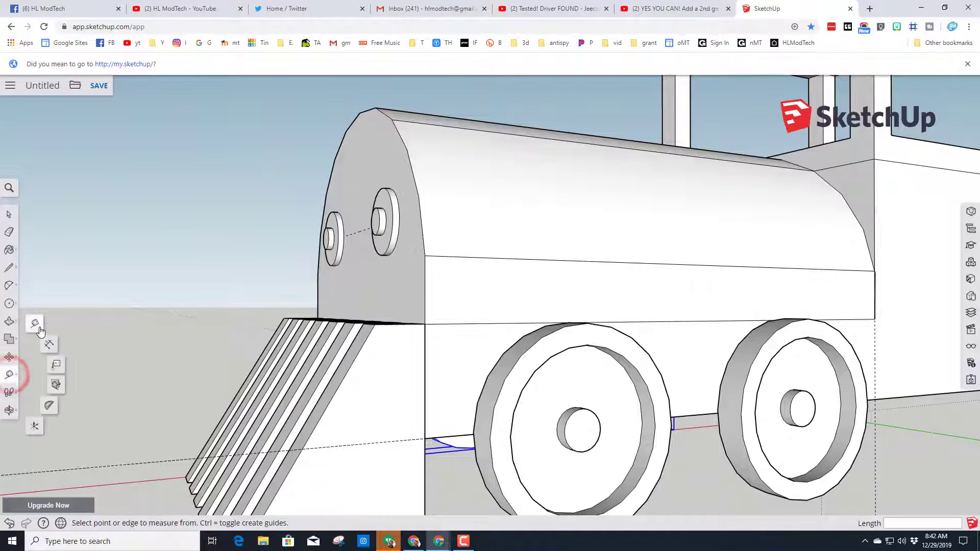
pyautogui.click(474, 432)
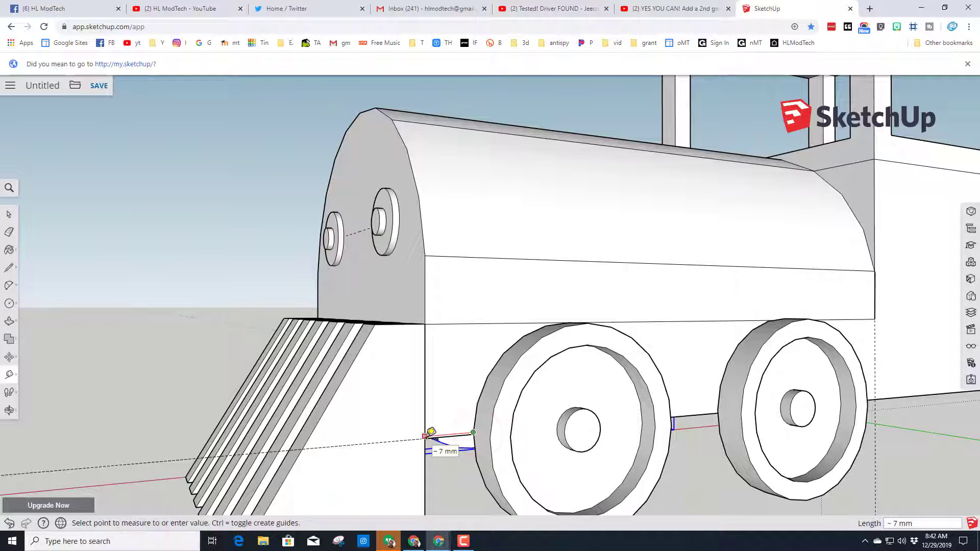
pyautogui.moveTo(268, 425); pyautogui.dragTo(323, 460, button='middle')
pyautogui.scroll(-3, 356, 480)
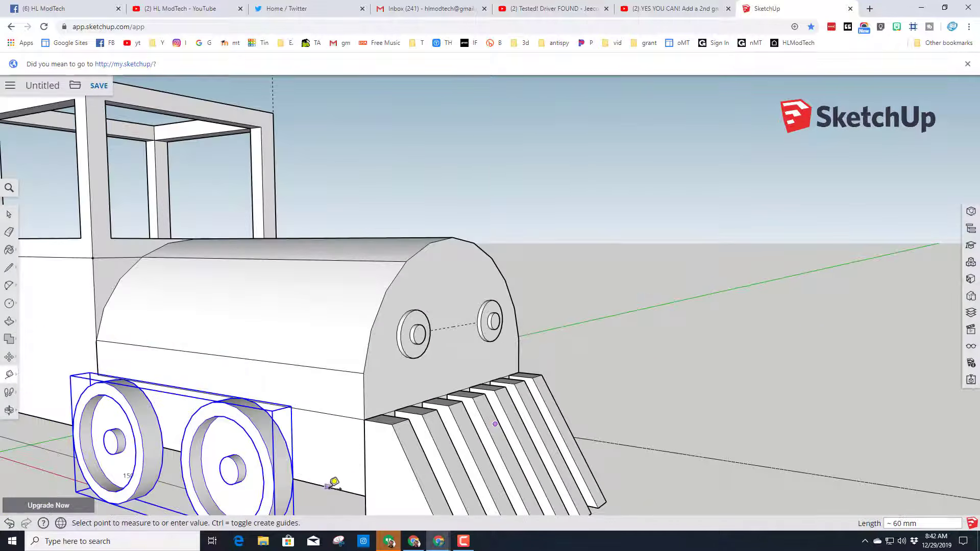
pyautogui.press('Escape')
pyautogui.click(365, 496)
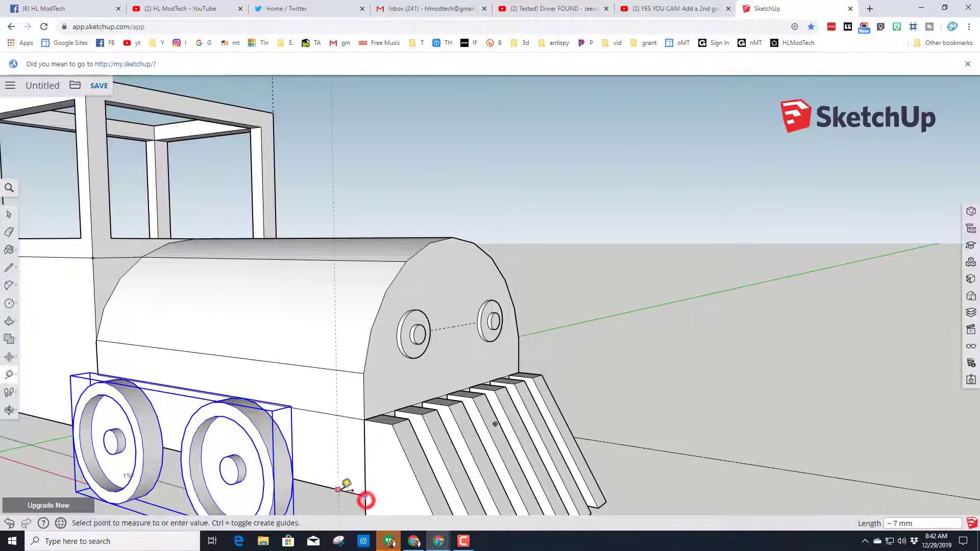
pyautogui.click(346, 483)
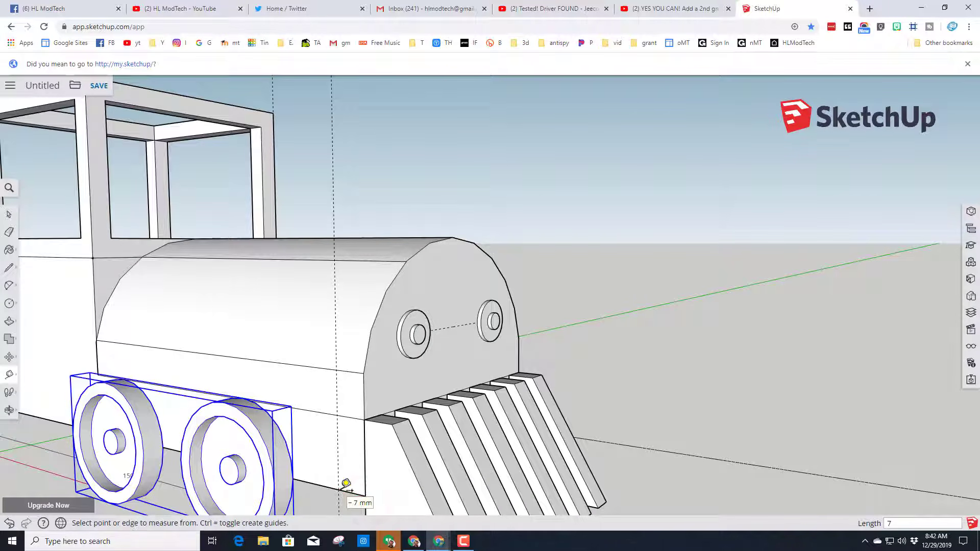
# Move the grouped wheel pair forward along the body's lower edge until its front edge meets the 7 mm guide
pyautogui.scroll(-2, 305, 477)
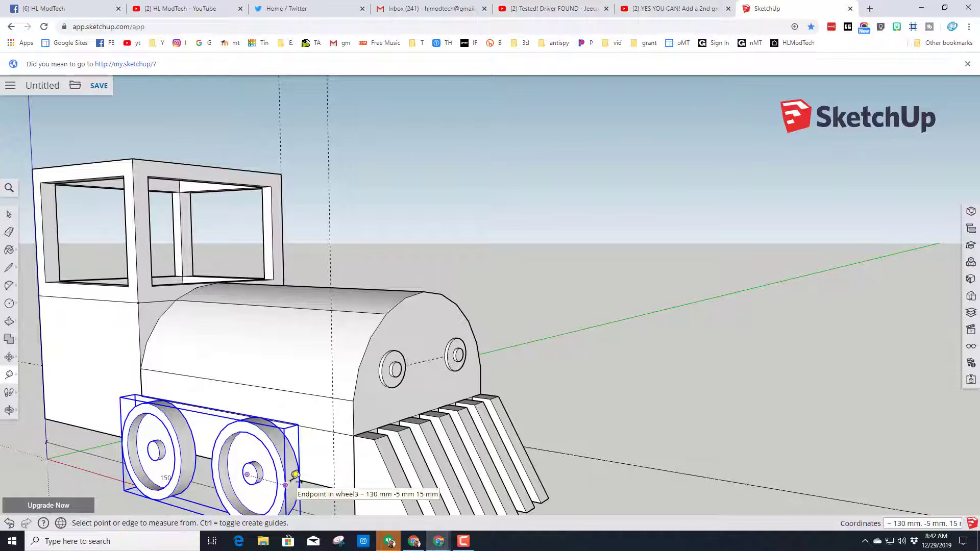
pyautogui.press('m')
pyautogui.click(301, 478)
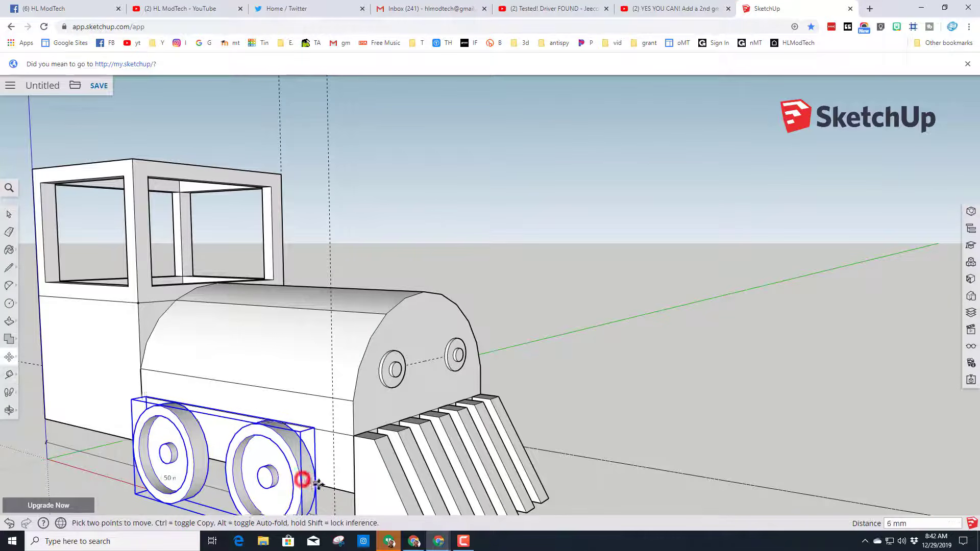
pyautogui.moveTo(332, 489); pyautogui.dragTo(312, 441, button='middle')
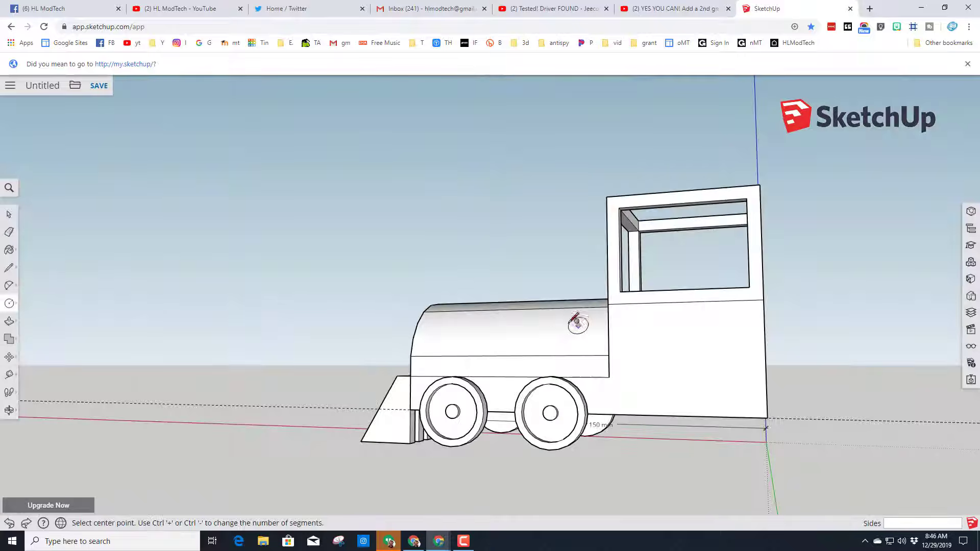
# Place a guide point 15 mm above the bottom rear corner of the cab, on its vertical edge
pyautogui.moveTo(573, 321); pyautogui.dragTo(305, 336, button='middle')
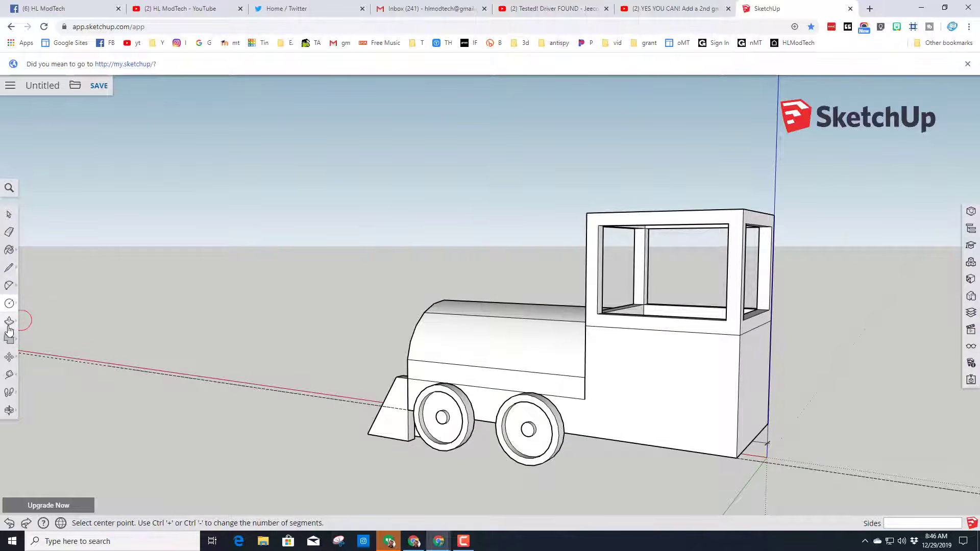
pyautogui.click(10, 376)
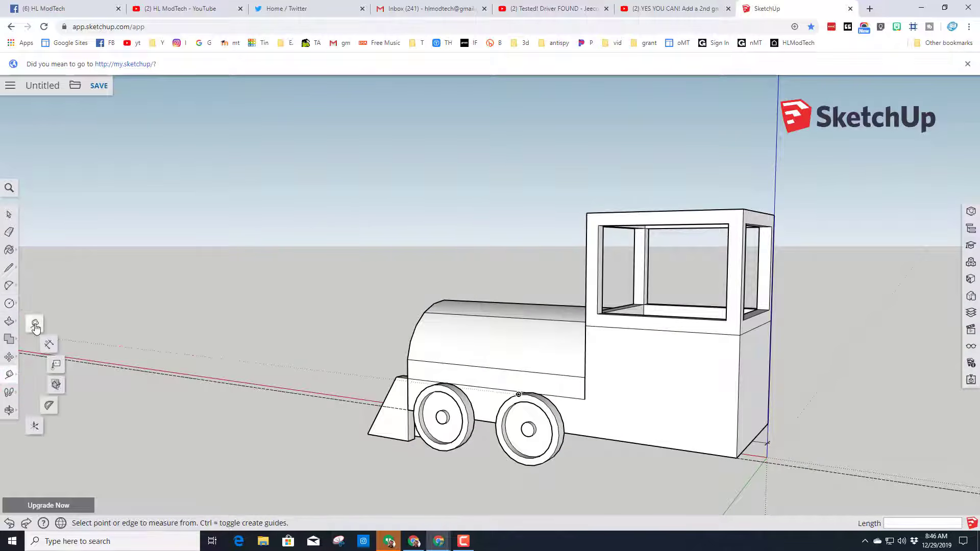
pyautogui.click(737, 458)
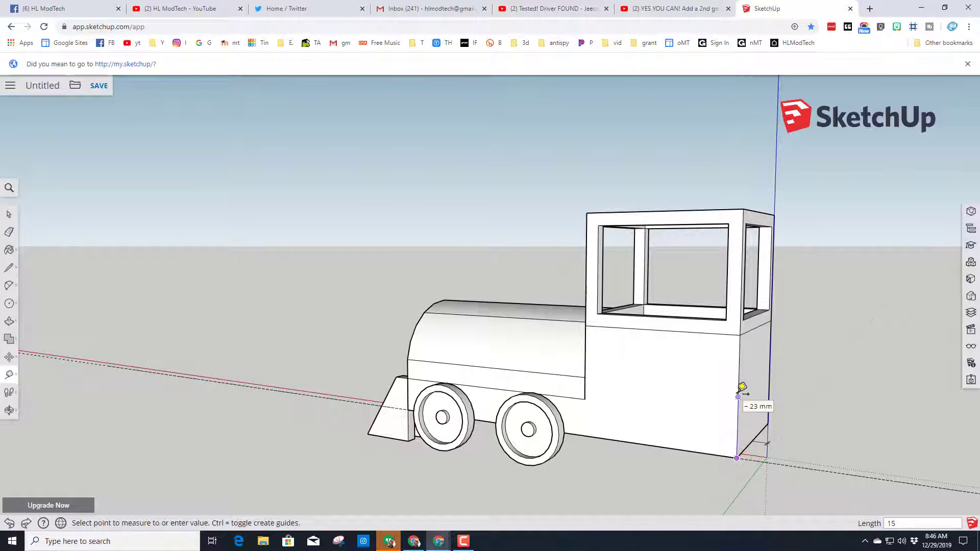
pyautogui.write('15')
pyautogui.press('Return')
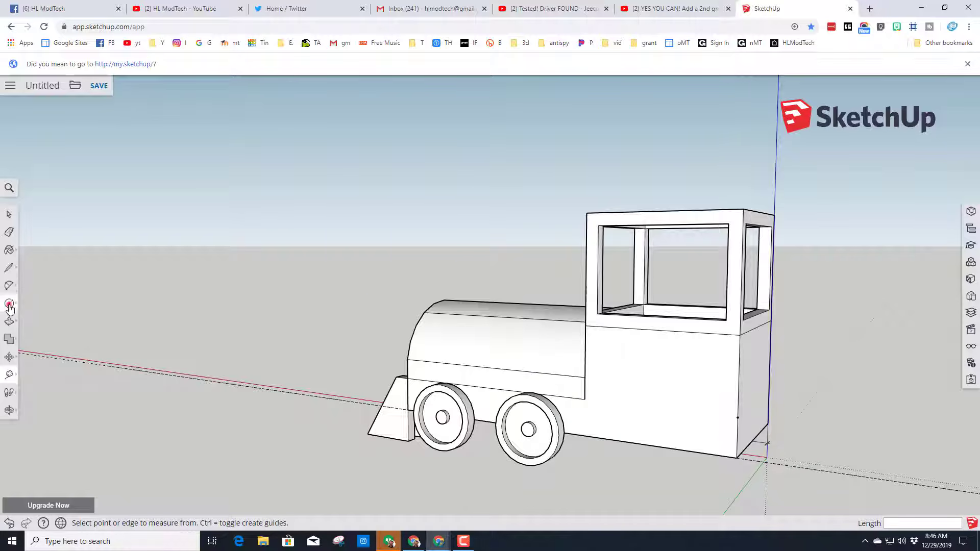
# Draw a circle of 30 mm radius on the cab's side, centred on the guide point of the rear vertical edge
pyautogui.click(9, 305)
pyautogui.click(49, 303)
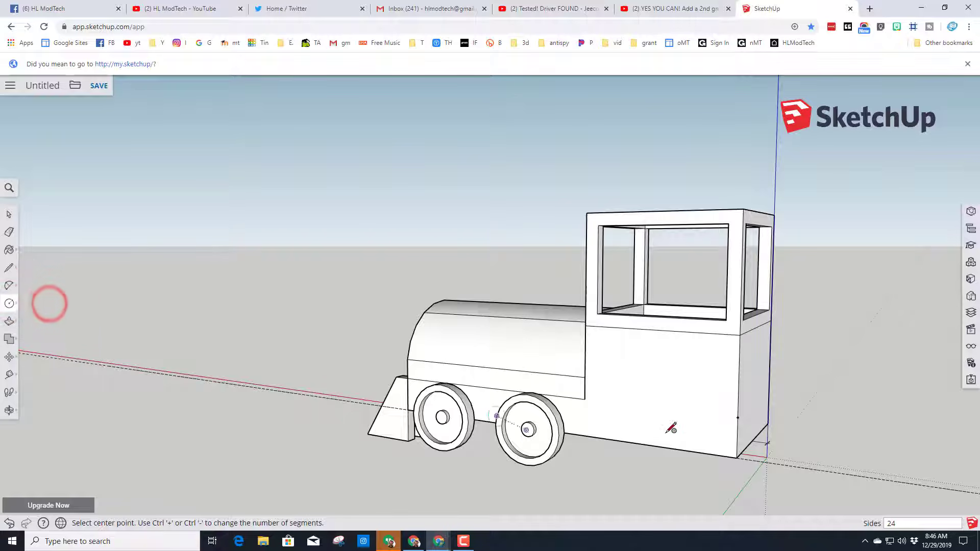
pyautogui.click(738, 418)
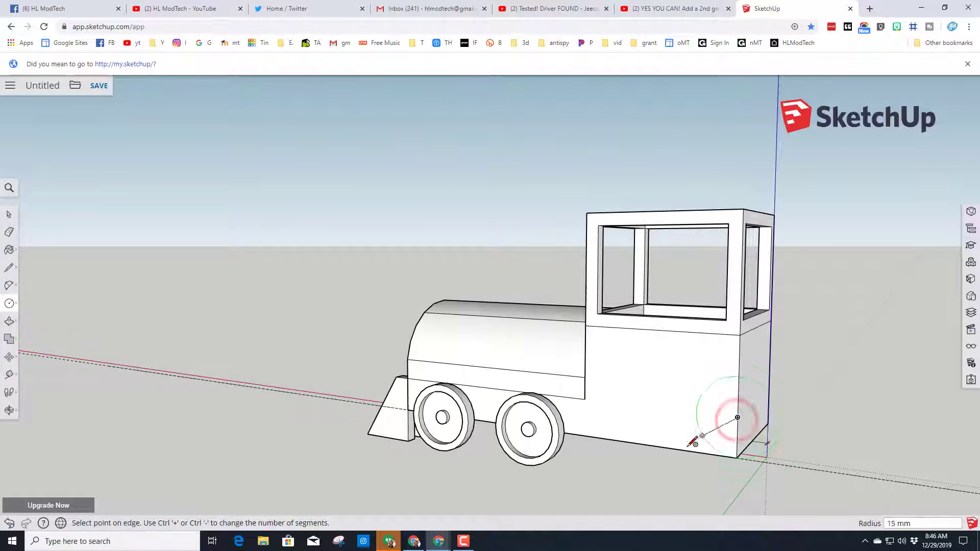
pyautogui.click(692, 448)
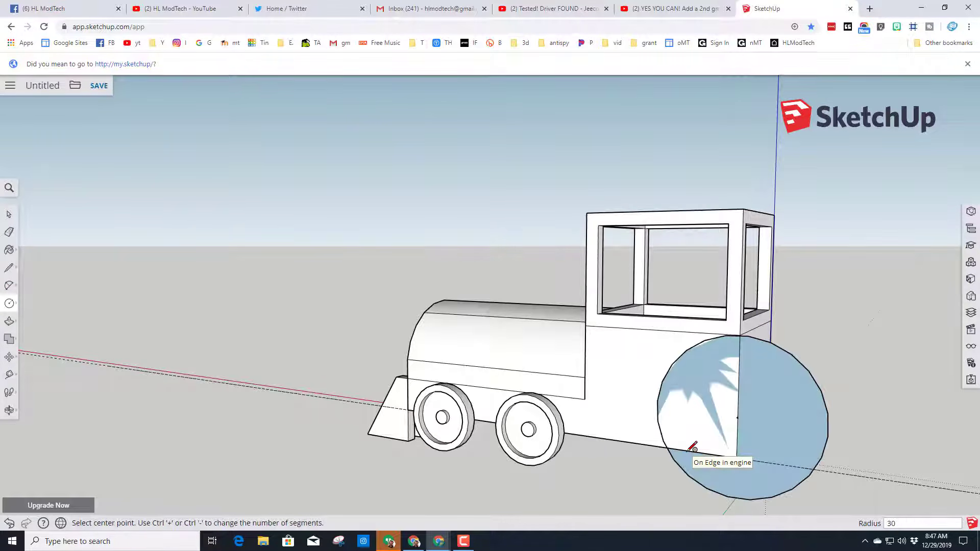
# Extrude the large circle 5 mm outward from the cab's side to form the rear wheel's disc
pyautogui.press('p')
pyautogui.click(769, 420)
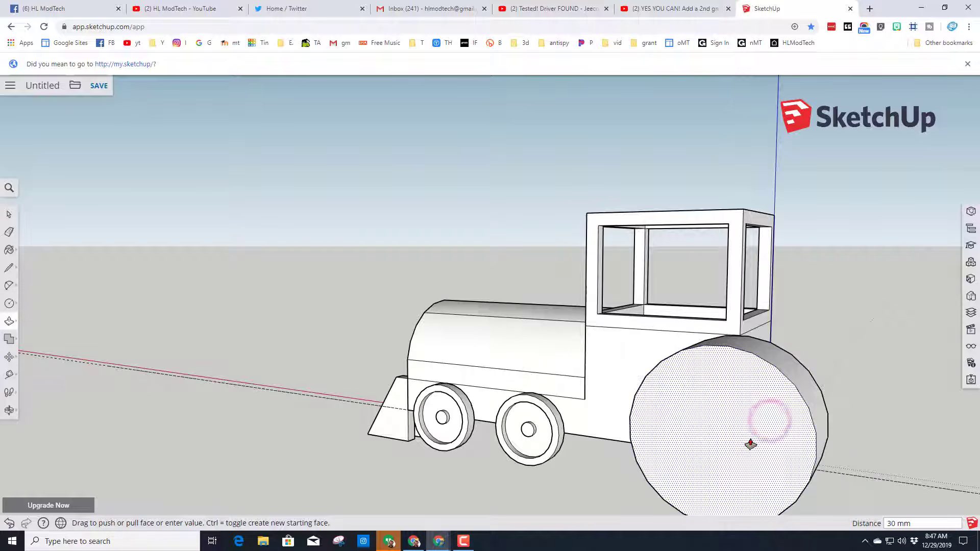
pyautogui.write('5')
pyautogui.press('Return')
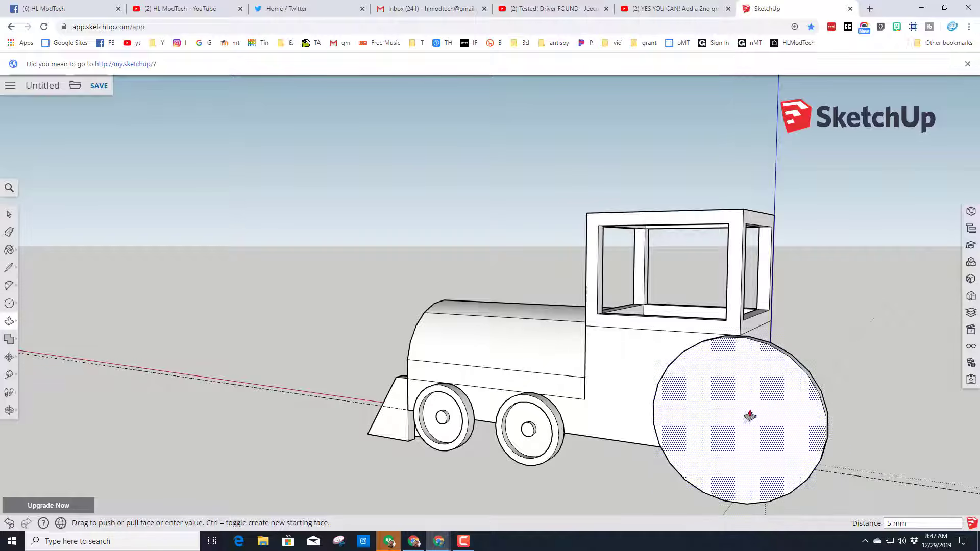
# Offset the rear wheel's outer face edge 10 mm inward to outline its rim
pyautogui.moveTo(750, 415); pyautogui.dragTo(568, 370, button='middle')
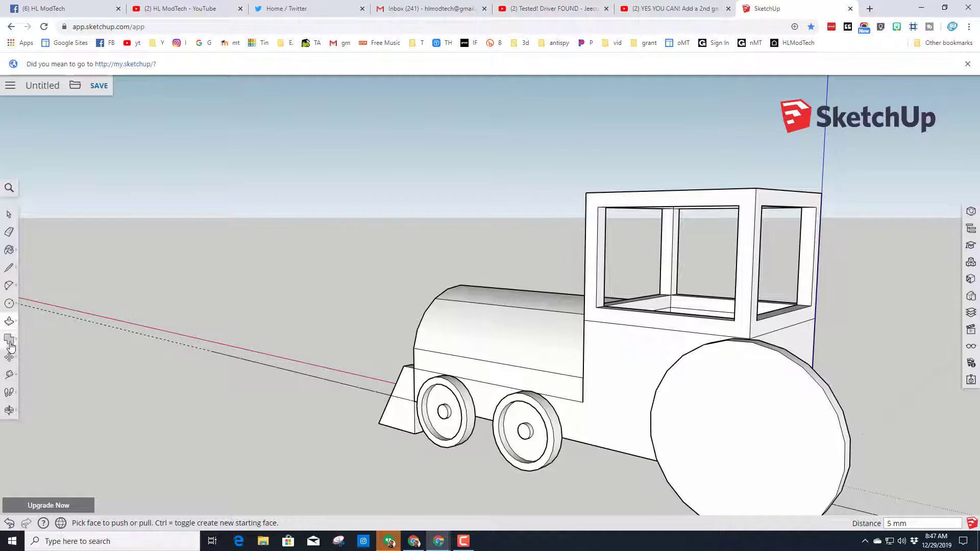
pyautogui.click(11, 323)
pyautogui.click(37, 334)
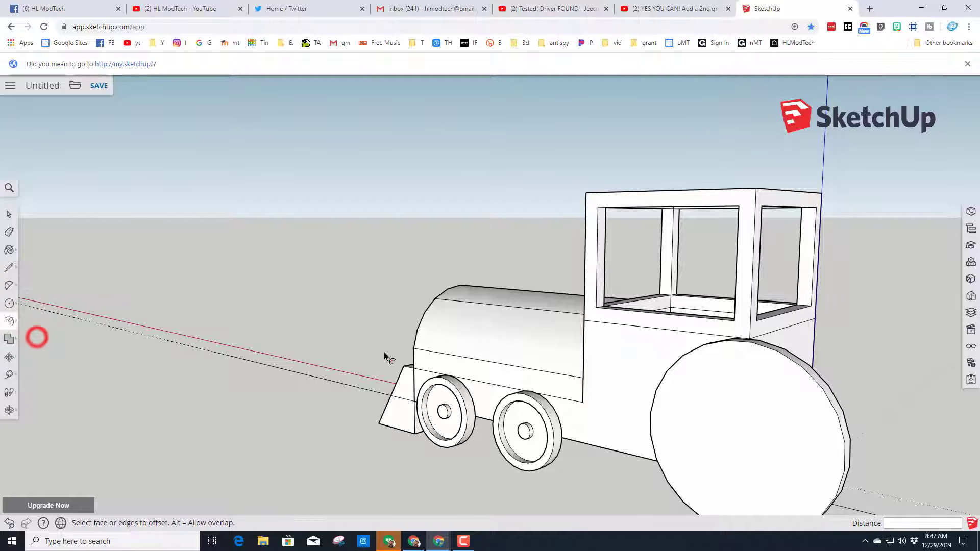
pyautogui.click(767, 394)
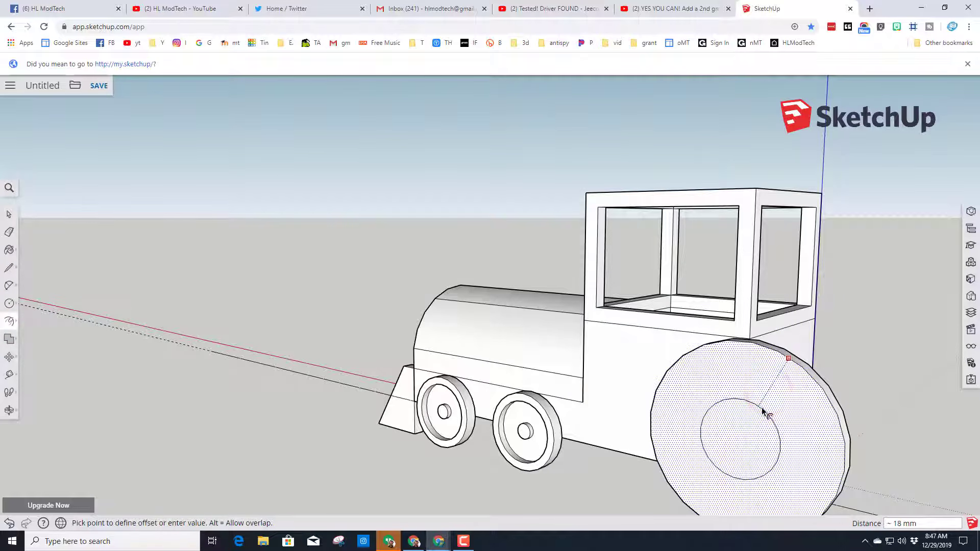
pyautogui.write('10')
pyautogui.press('Return')
# Push the rear wheel's inner circular face 3 mm inward to recess it behind the rim
pyautogui.moveTo(764, 412); pyautogui.dragTo(352, 365, button='middle')
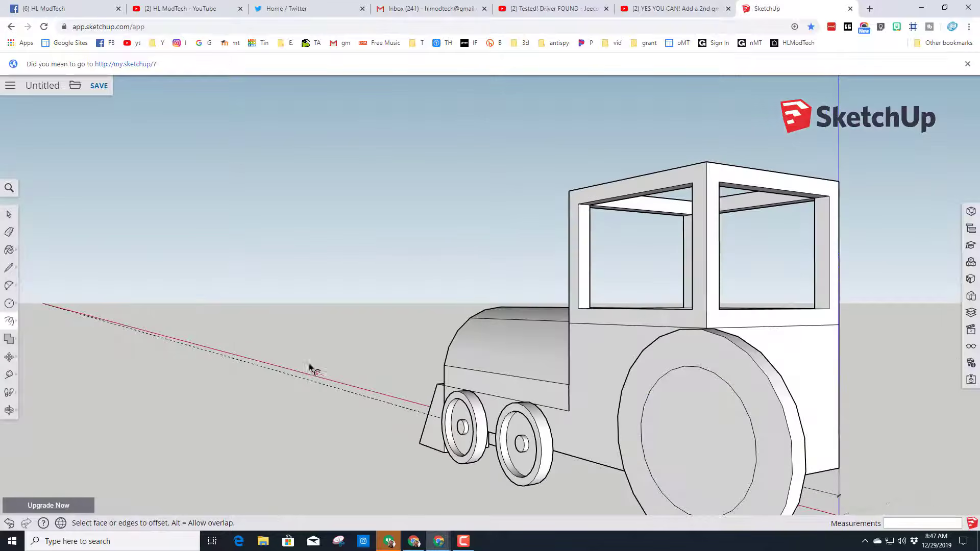
pyautogui.press('p')
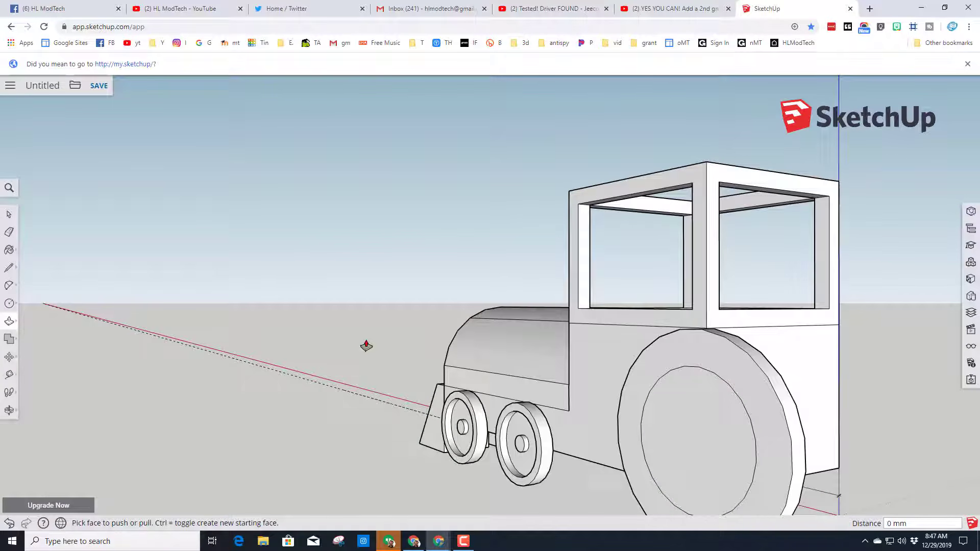
pyautogui.click(668, 428)
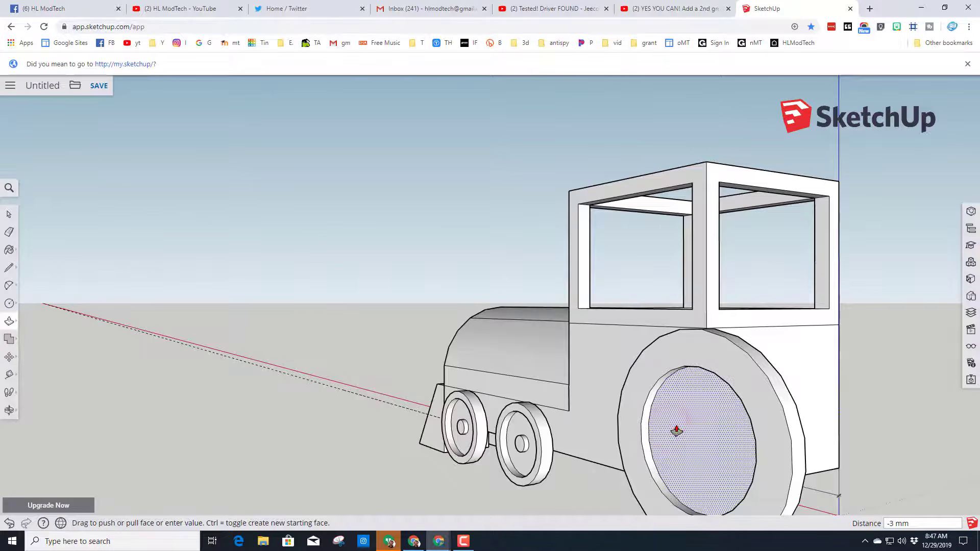
pyautogui.write('3')
pyautogui.press('Return')
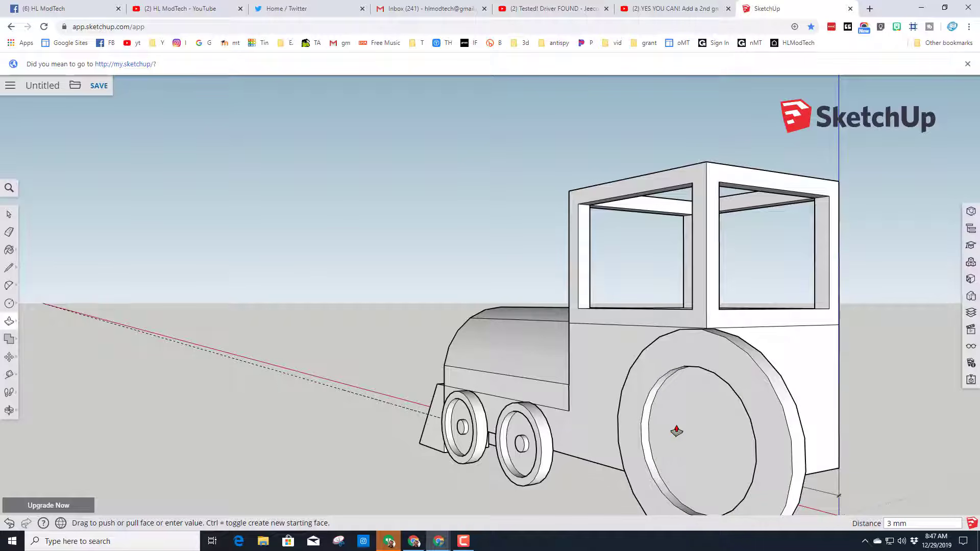
# Offset the edge of the rear wheel's recessed face 15 mm inward to outline the hub
pyautogui.click(10, 326)
pyautogui.click(32, 338)
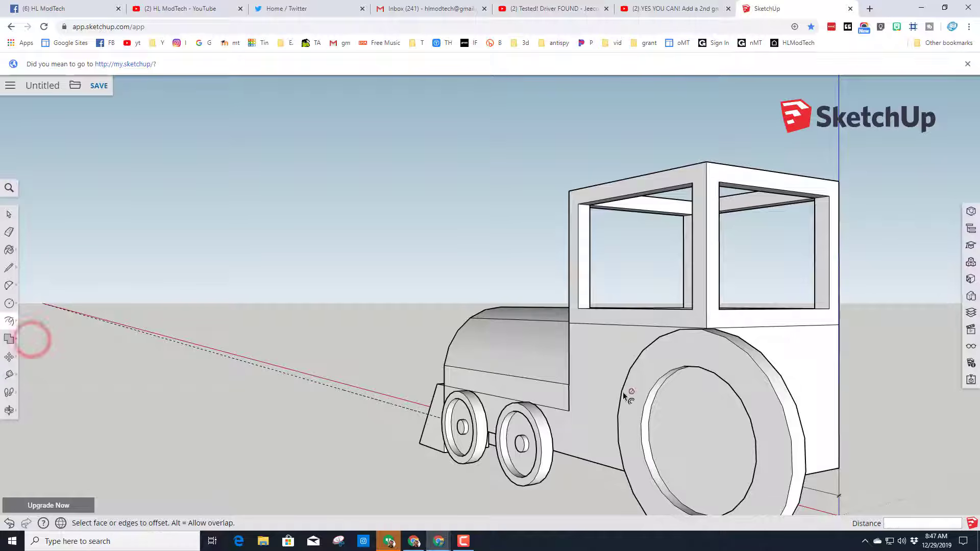
pyautogui.click(696, 430)
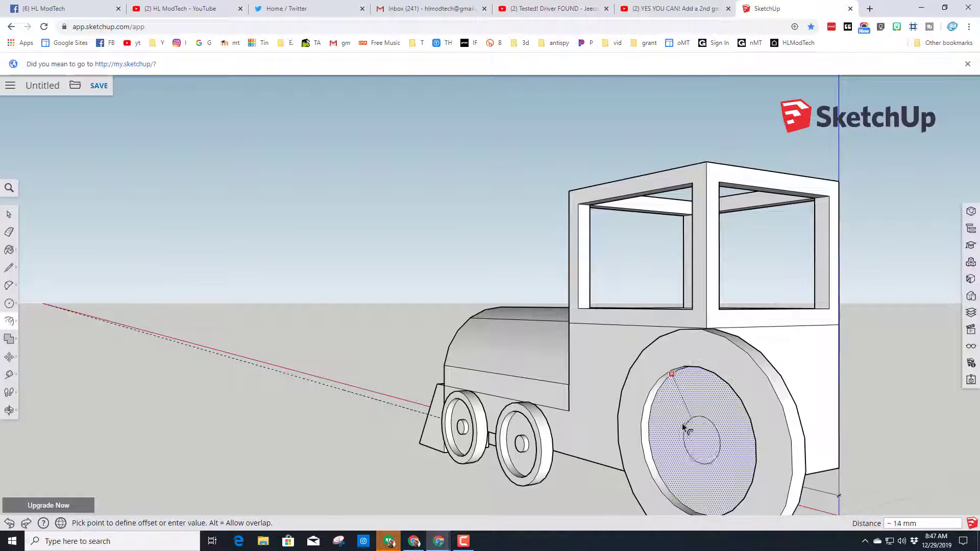
pyautogui.write('15')
pyautogui.press('Return')
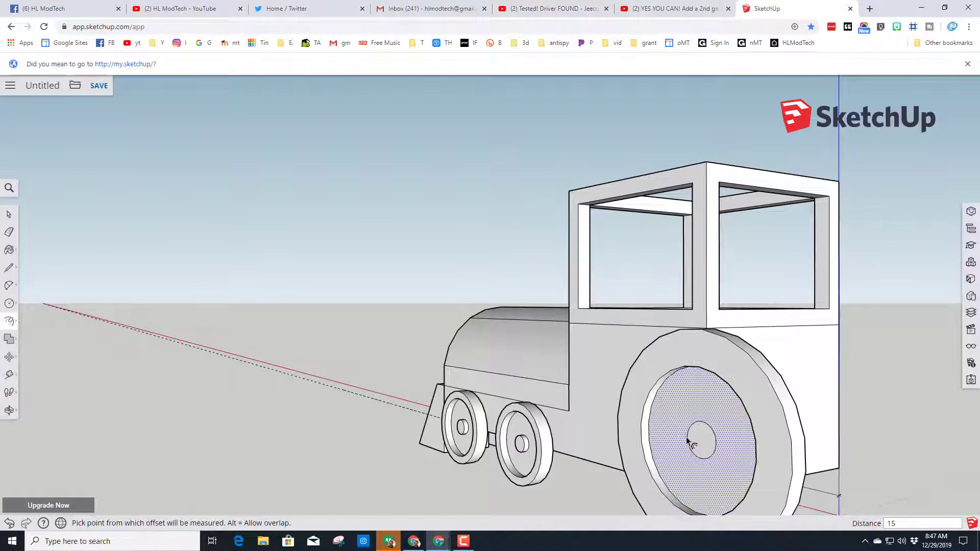
# Extrude the rear wheel's small hub circle 2 mm outward from the recessed face
pyautogui.press('p')
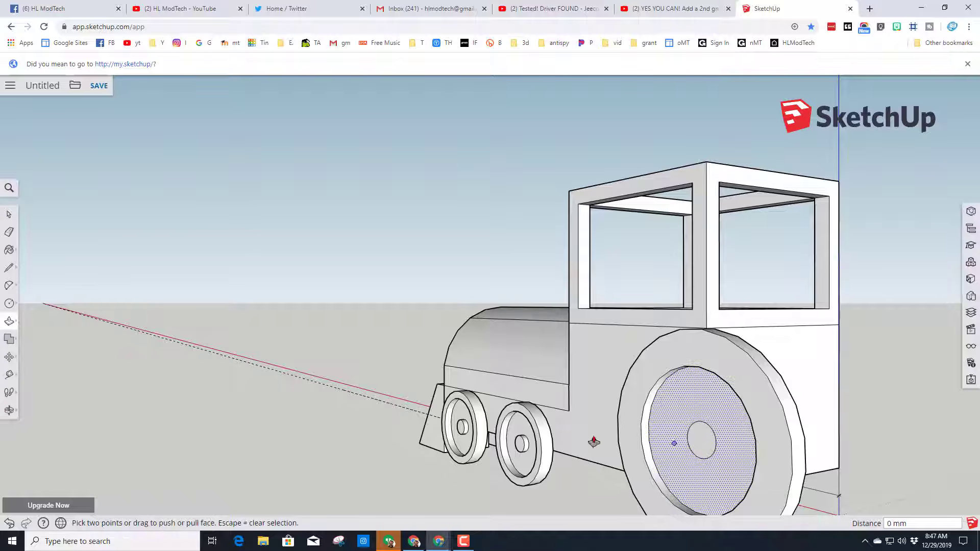
pyautogui.click(10, 321)
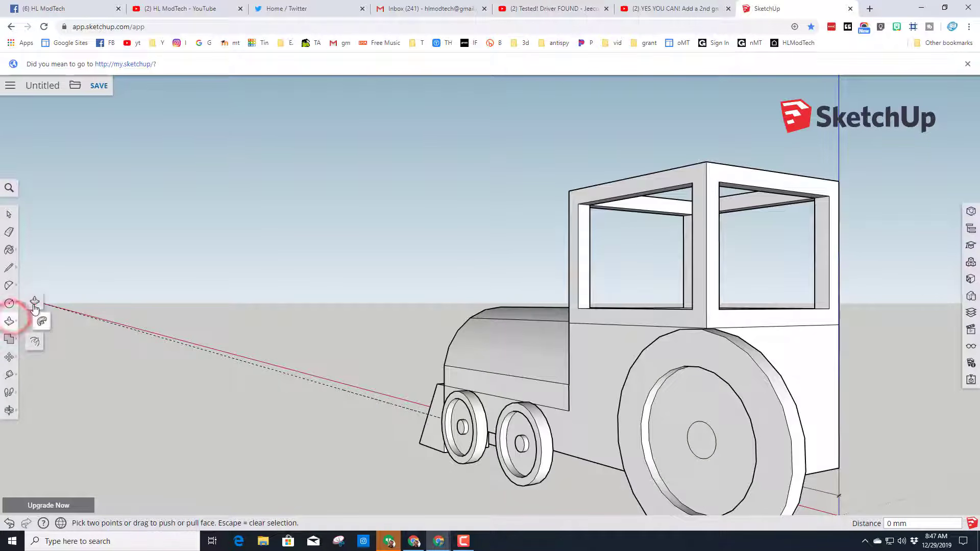
pyautogui.click(33, 304)
pyautogui.click(704, 445)
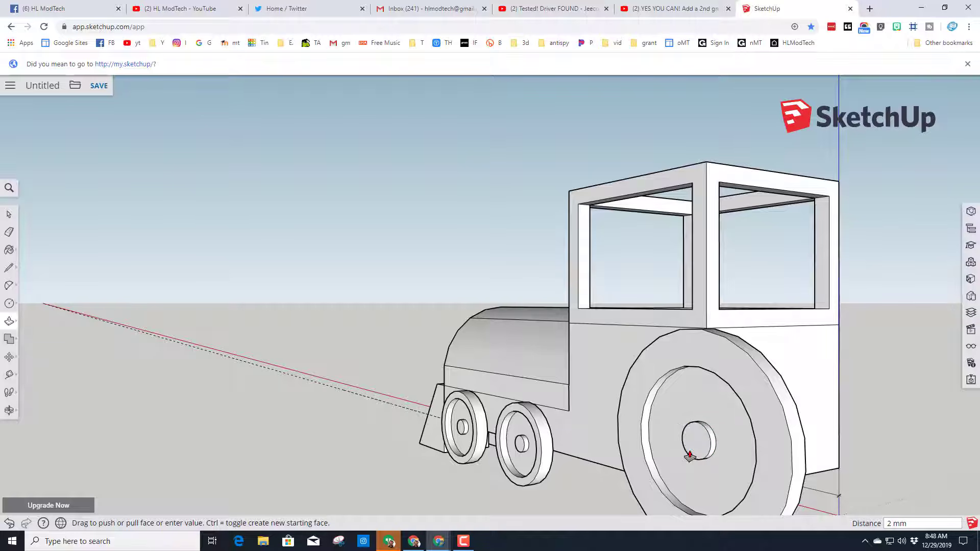
pyautogui.moveTo(652, 451)
pyautogui.mouseDown(button='middle')
pyautogui.moveTo(707, 431)
pyautogui.moveTo(592, 439)
pyautogui.moveTo(705, 444)
pyautogui.moveTo(663, 438)
pyautogui.mouseUp(button='middle')
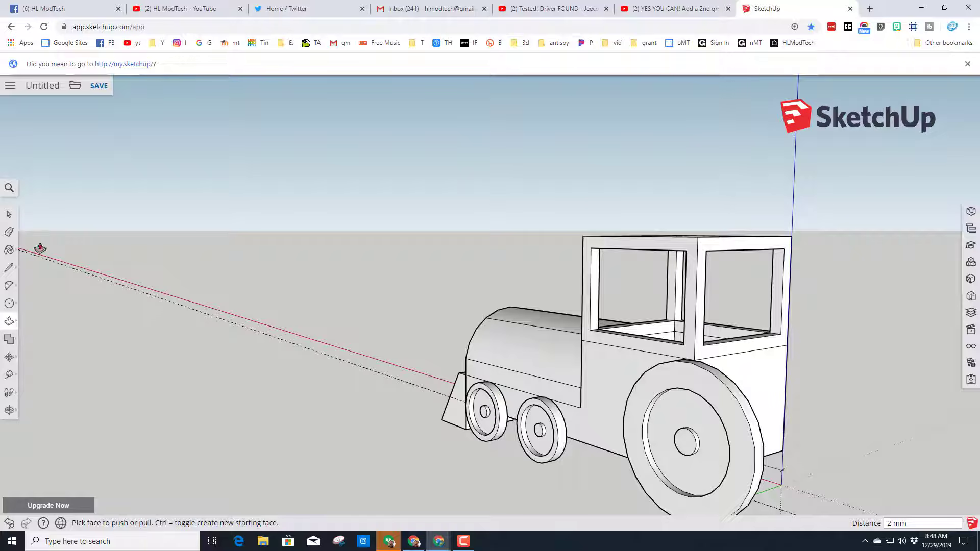
# Select all geometry connected to the rear wheel and make it a component named rearwheel
pyautogui.click(11, 214)
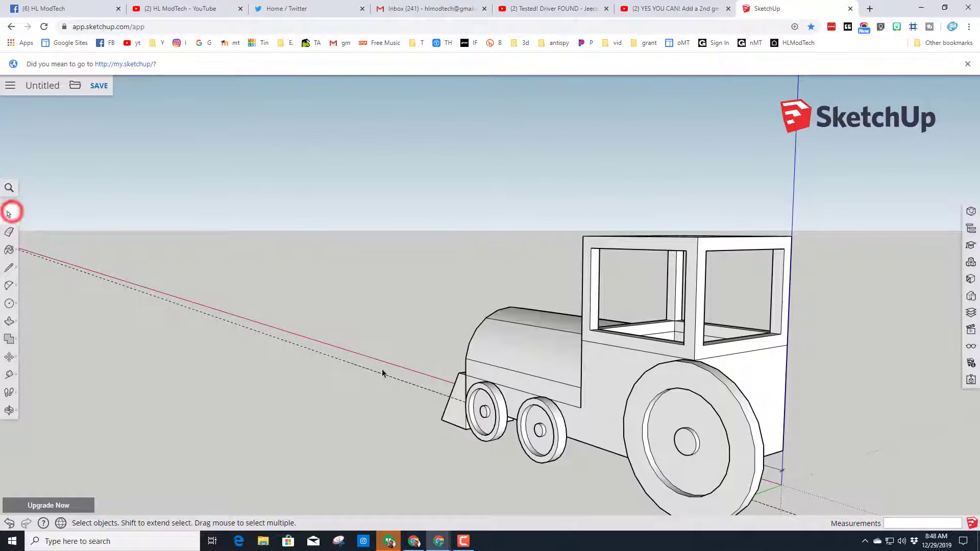
pyautogui.click(631, 411)
pyautogui.rightClick(629, 409)
pyautogui.moveTo(700, 294)
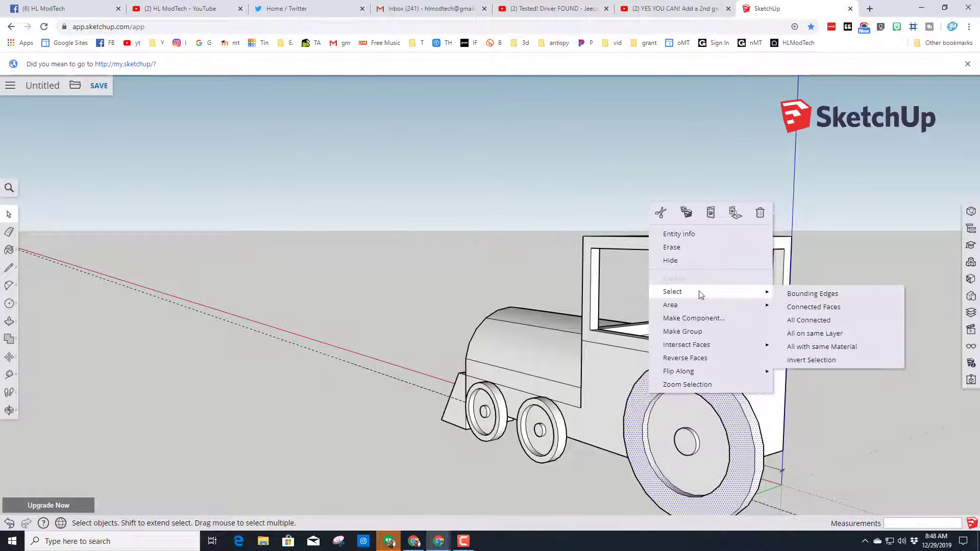
pyautogui.click(805, 320)
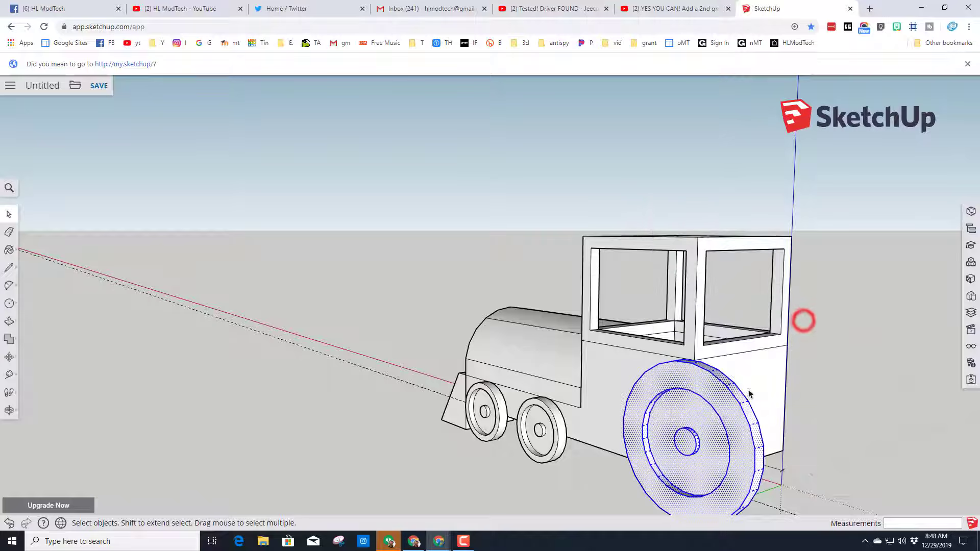
pyautogui.rightClick(724, 420)
pyautogui.click(762, 293)
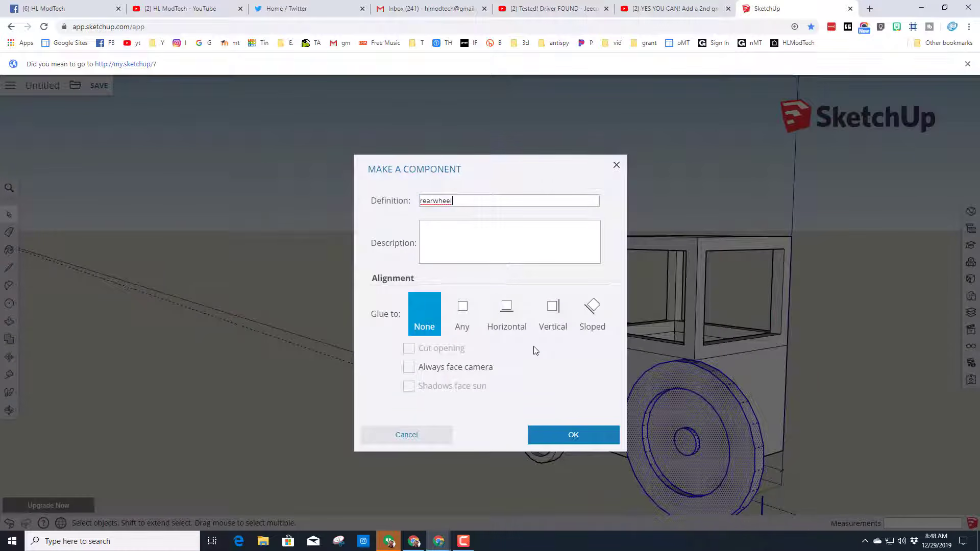
pyautogui.press('Return')
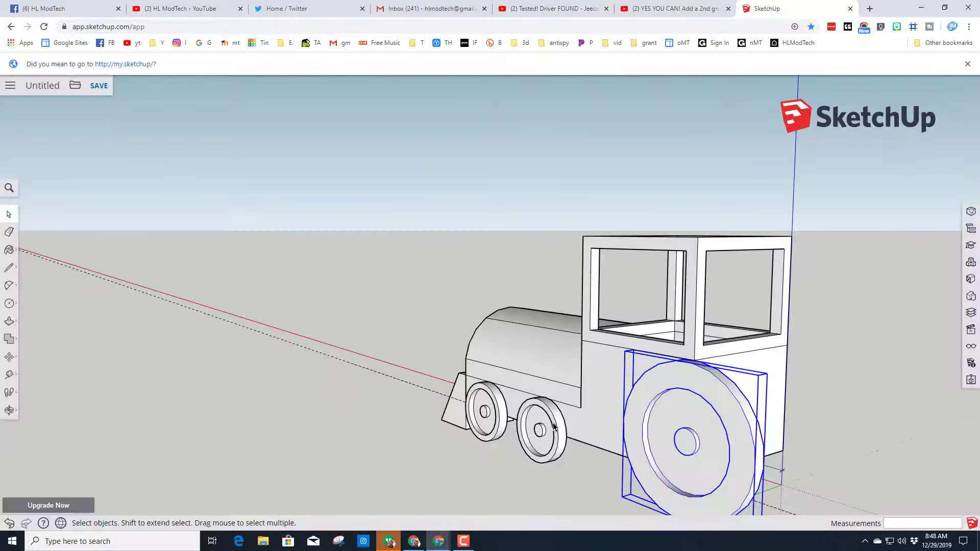
# Copy the rear wheel component 65 mm along the green axis to the opposite side of the cab
pyautogui.moveTo(553, 459); pyautogui.dragTo(684, 456, button='middle')
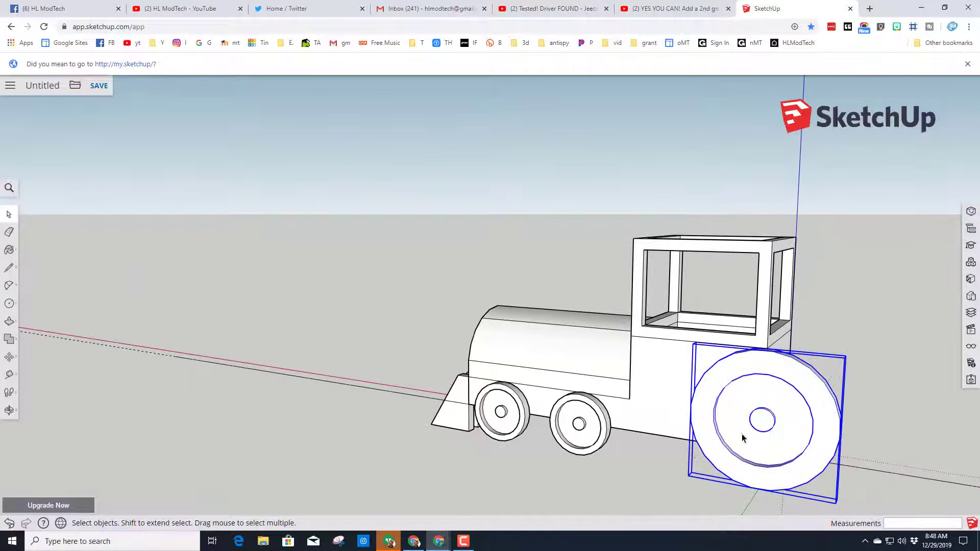
pyautogui.moveTo(743, 438); pyautogui.dragTo(523, 438, button='middle')
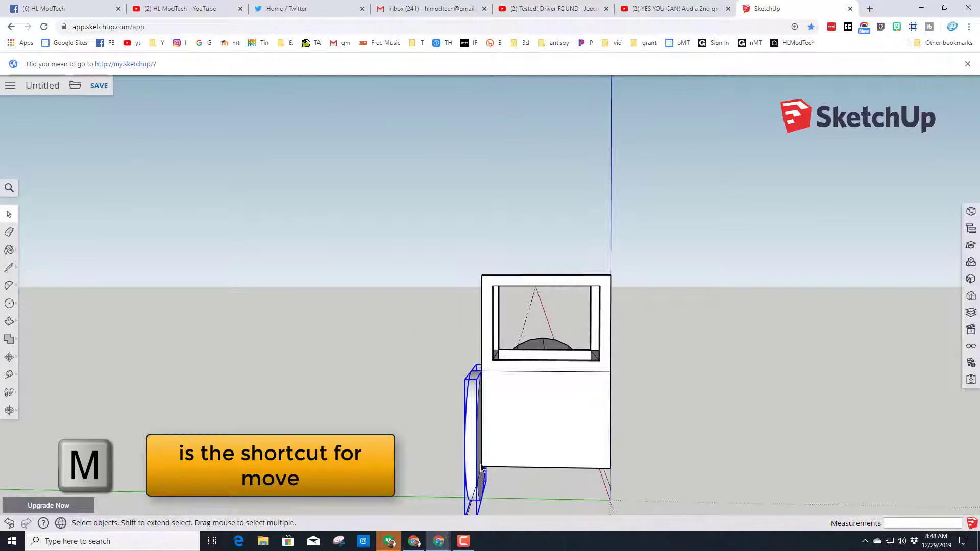
pyautogui.press('m')
pyautogui.scroll(2, 487, 497)
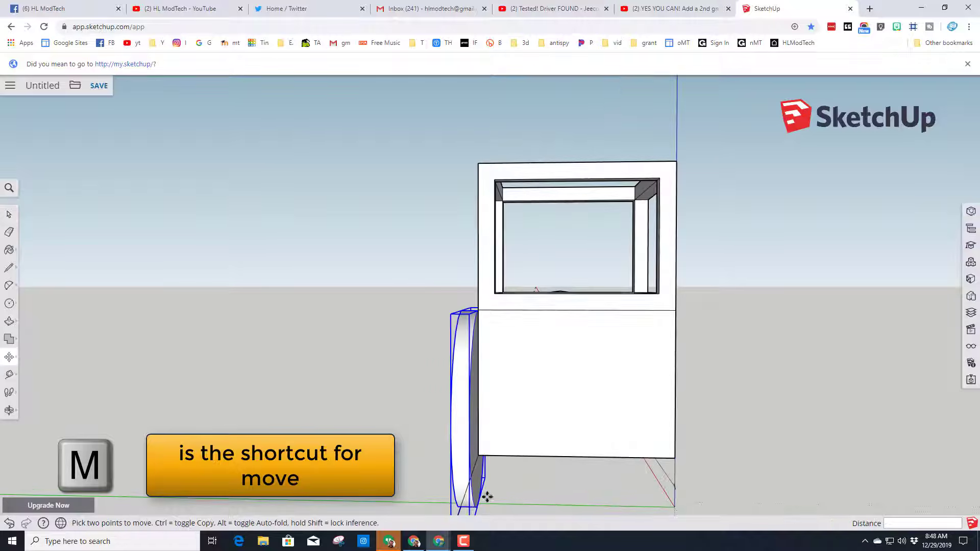
pyautogui.click(481, 495)
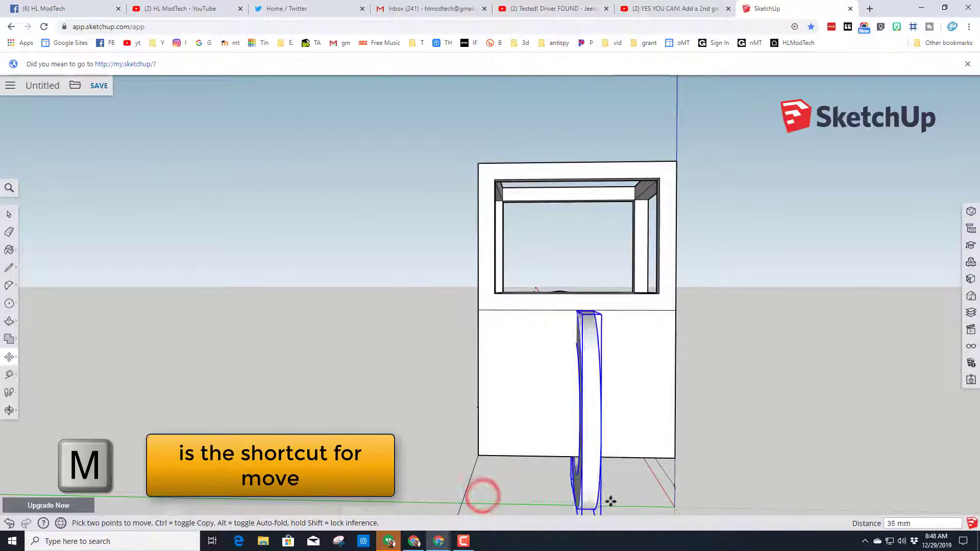
pyautogui.press('ctrl')
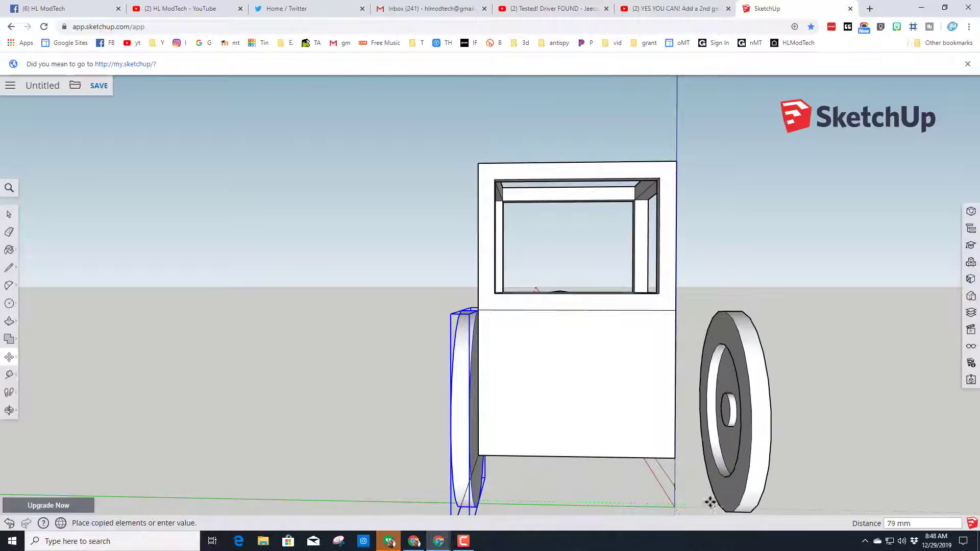
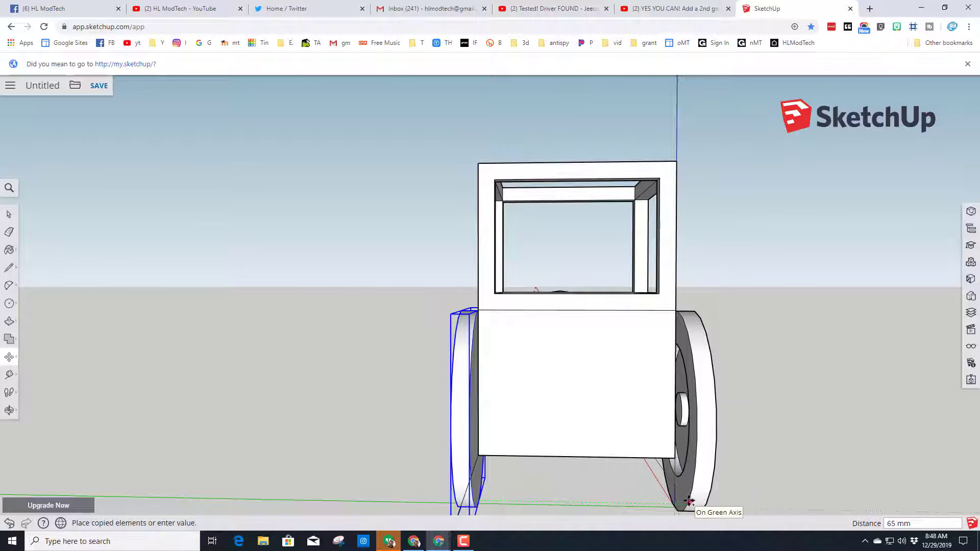
pyautogui.click(688, 501)
# Select both rear wheels and move them together about 26 mm forward along the body
pyautogui.moveTo(553, 462); pyautogui.dragTo(608, 441, button='middle')
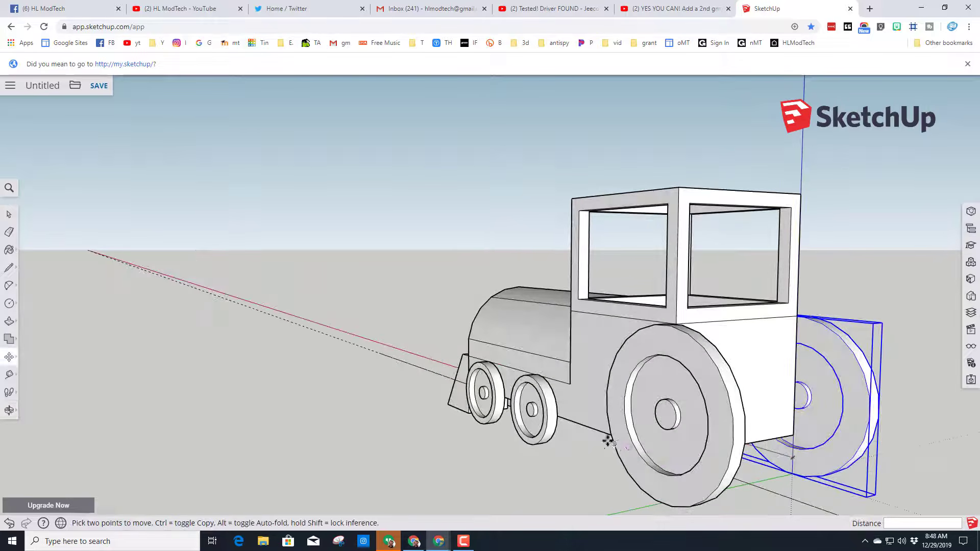
pyautogui.moveTo(732, 453)
pyautogui.mouseDown(button='middle')
pyautogui.moveTo(682, 453)
pyautogui.moveTo(669, 463)
pyautogui.moveTo(746, 463)
pyautogui.mouseUp(button='middle')
pyautogui.press('space')
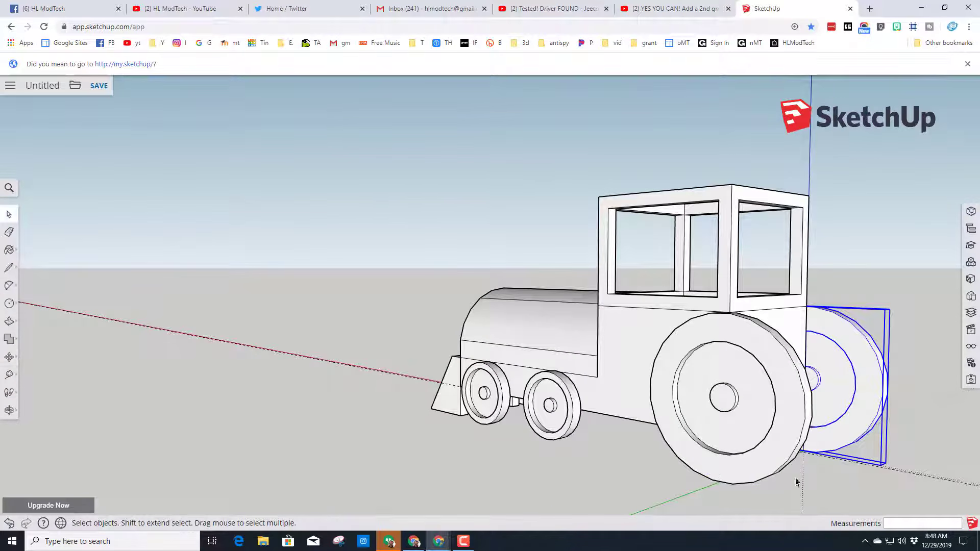
pyautogui.click(774, 470)
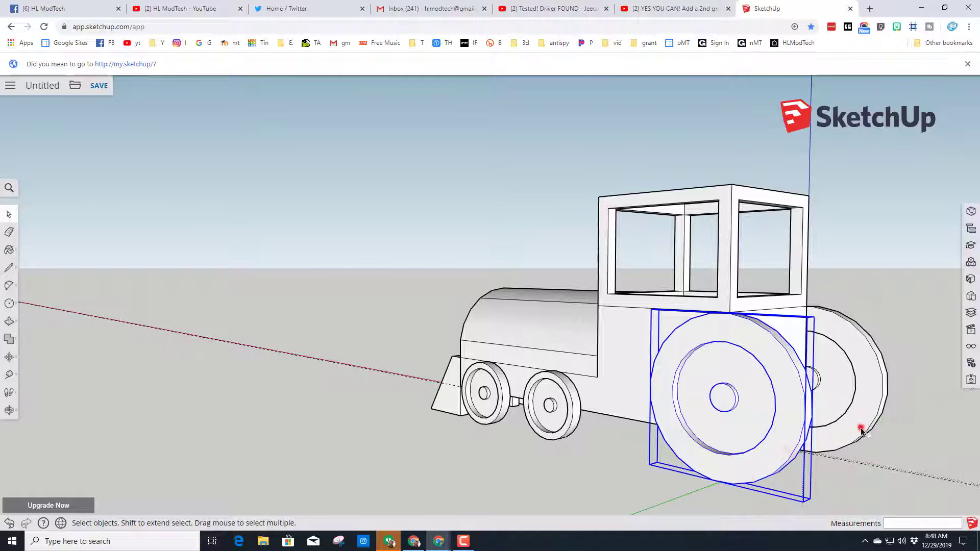
pyautogui.moveTo(862, 431); pyautogui.dragTo(806, 440, button='middle')
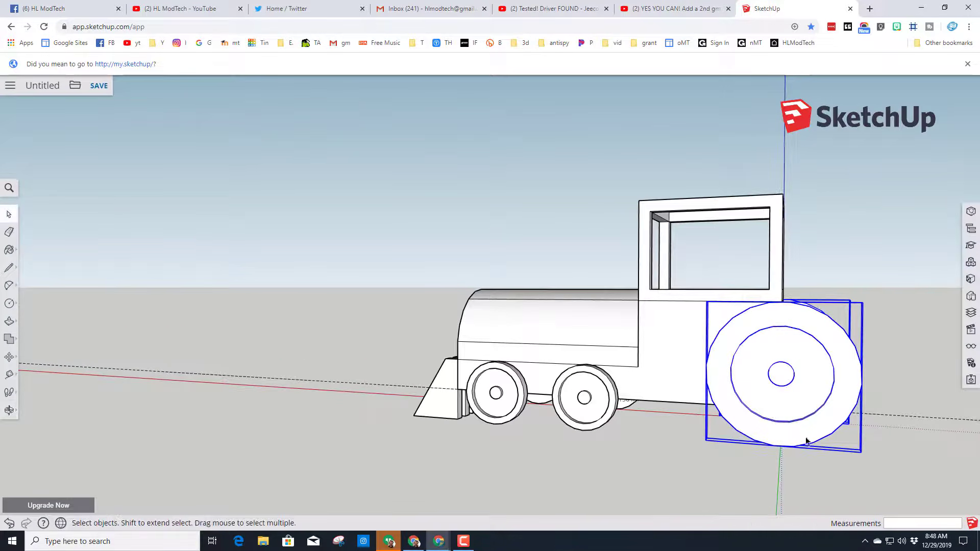
pyautogui.press('m')
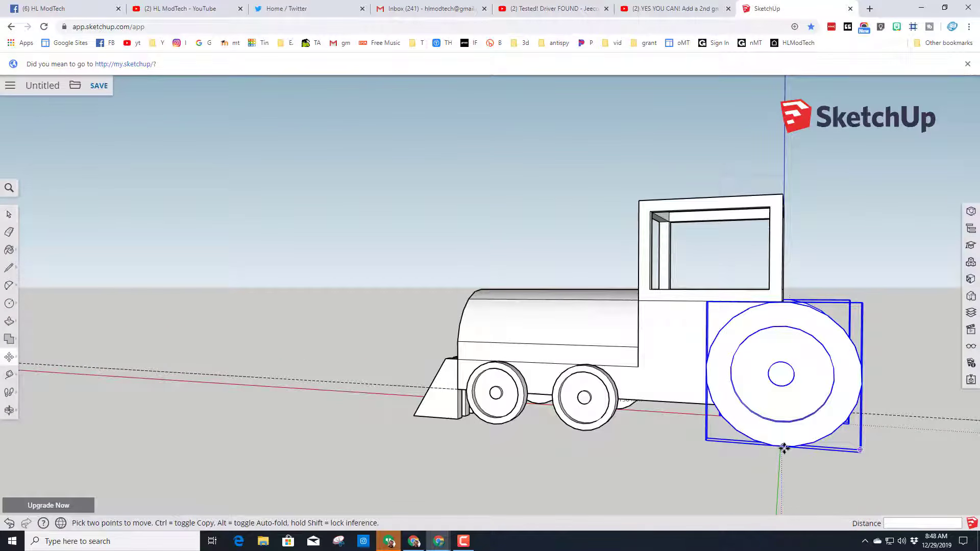
pyautogui.scroll(2, 784, 448)
pyautogui.click(783, 445)
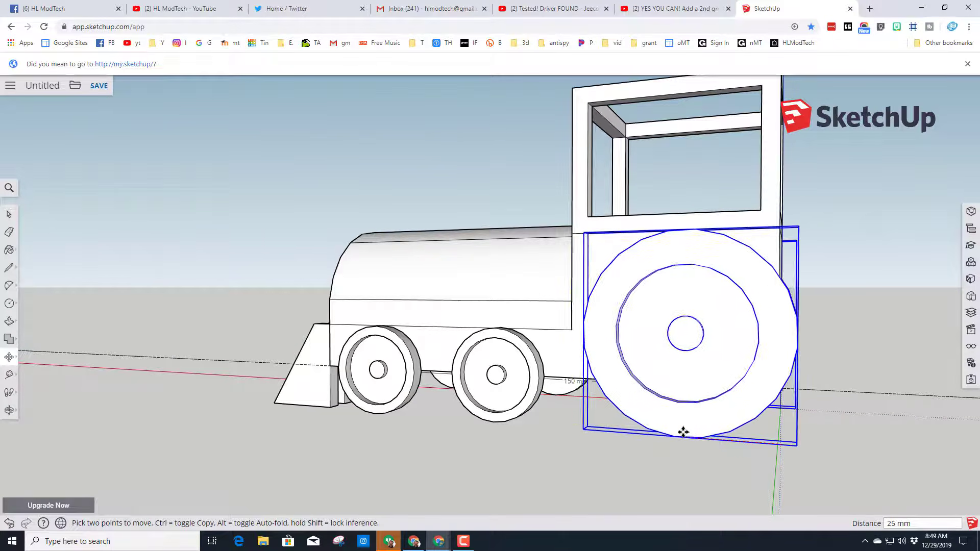
pyautogui.click(684, 434)
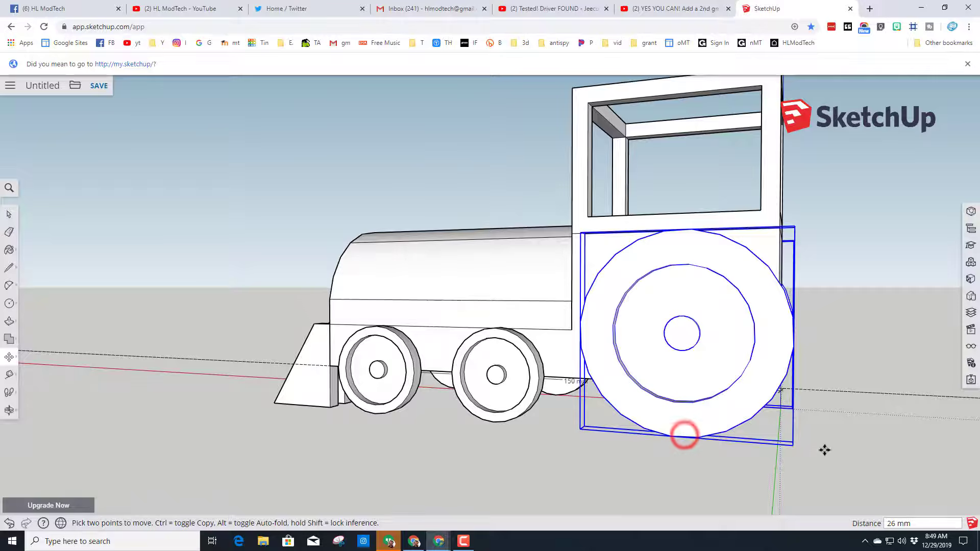
# Nudge both rear wheels slightly along the red axis, checking from behind, and clear the selection
pyautogui.moveTo(825, 449); pyautogui.dragTo(558, 449, button='middle')
pyautogui.click(664, 454)
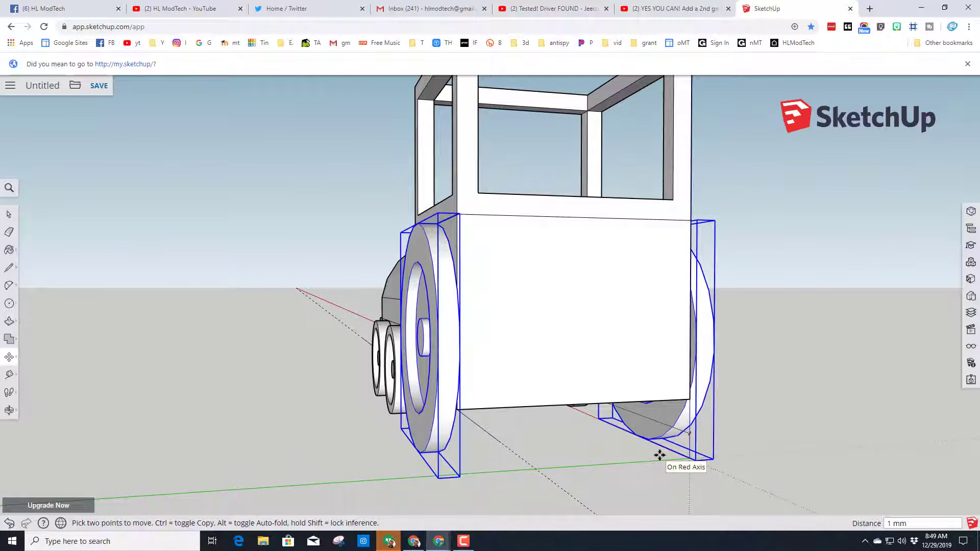
pyautogui.click(672, 453)
pyautogui.press('space')
pyautogui.click(657, 462)
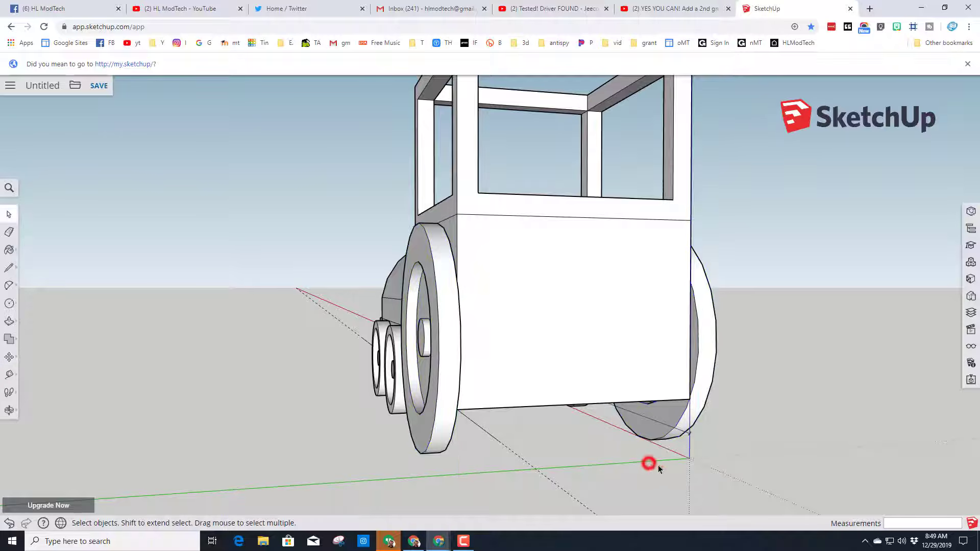
# Rotate the copied rear wheel 180 degrees about its vertical axis so its recessed face points outward
pyautogui.moveTo(657, 461); pyautogui.dragTo(657, 501, button='middle')
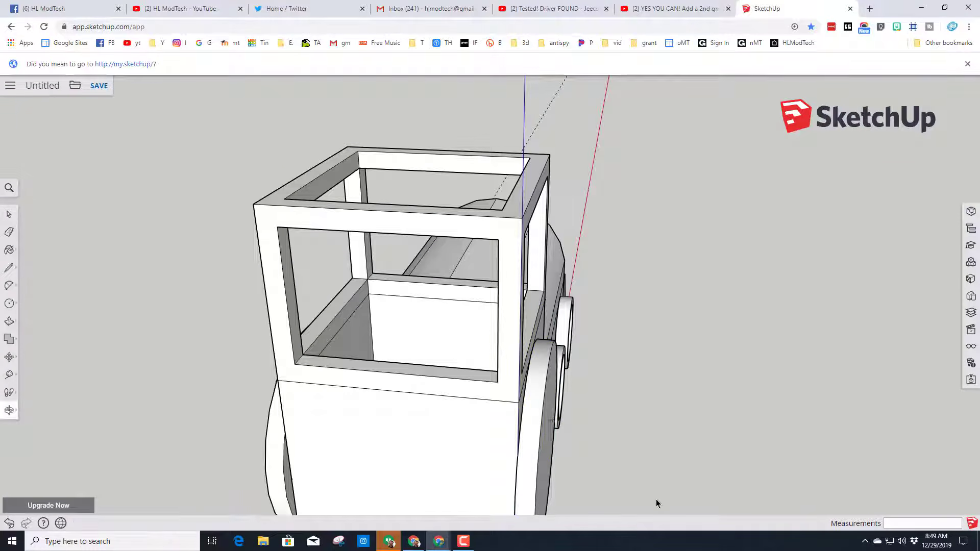
pyautogui.click(540, 390)
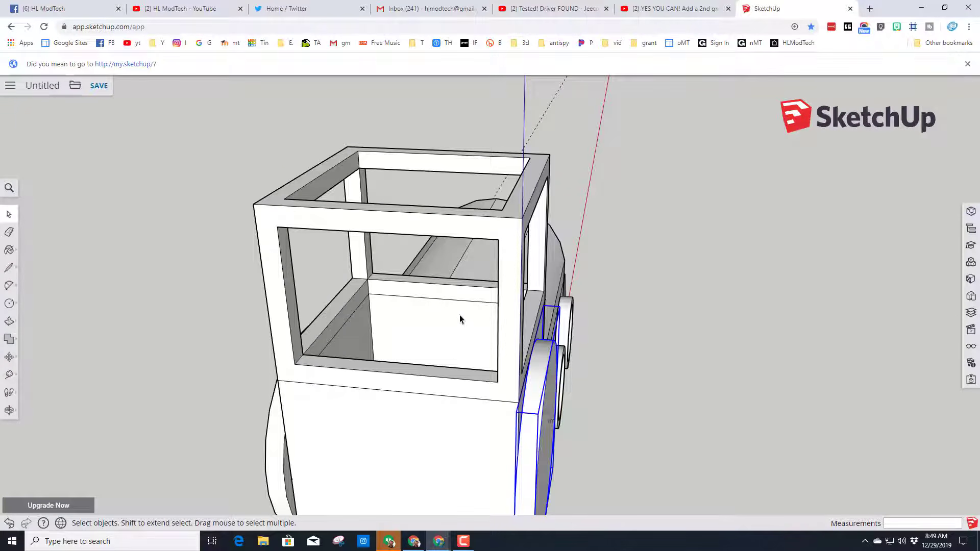
pyautogui.moveTo(460, 320); pyautogui.dragTo(322, 431, button='middle')
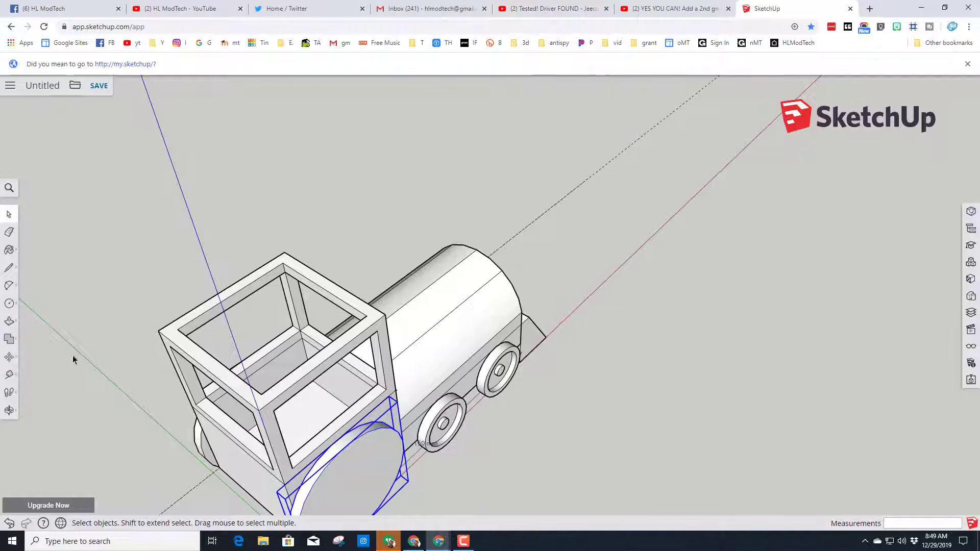
pyautogui.click(10, 358)
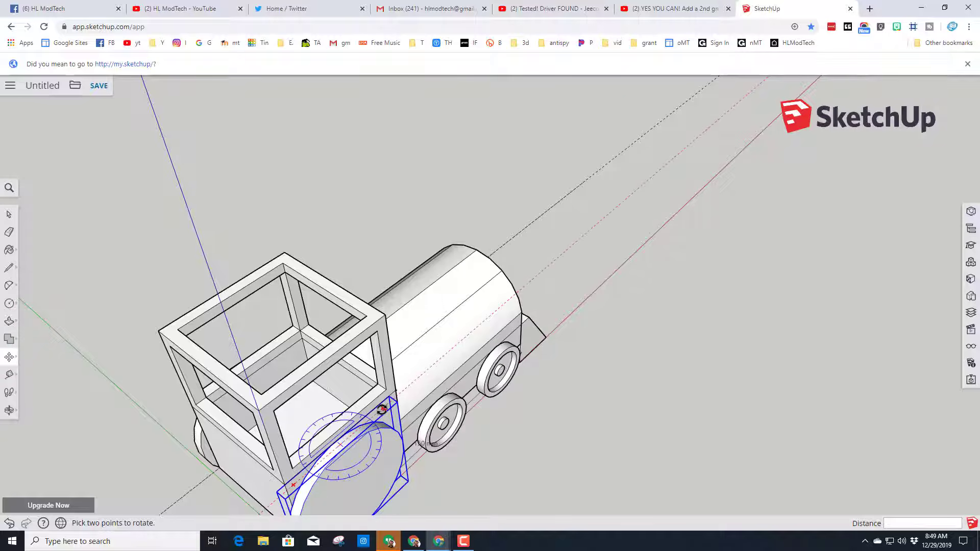
pyautogui.click(382, 410)
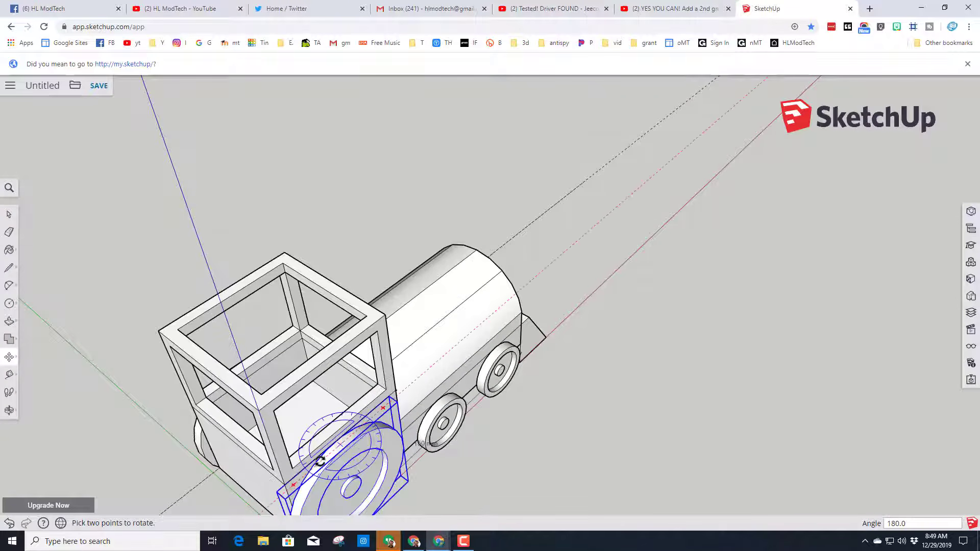
pyautogui.click(320, 461)
# Draw a 60 x 10 mm upright rectangle corner to corner on the cab's rear top edge
pyautogui.moveTo(326, 459); pyautogui.dragTo(503, 277, button='middle')
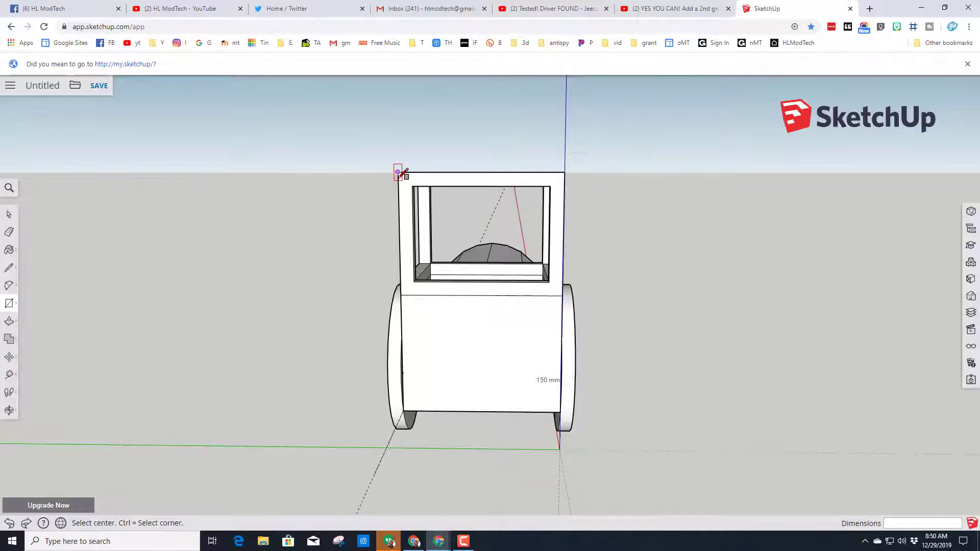
pyautogui.click(398, 172)
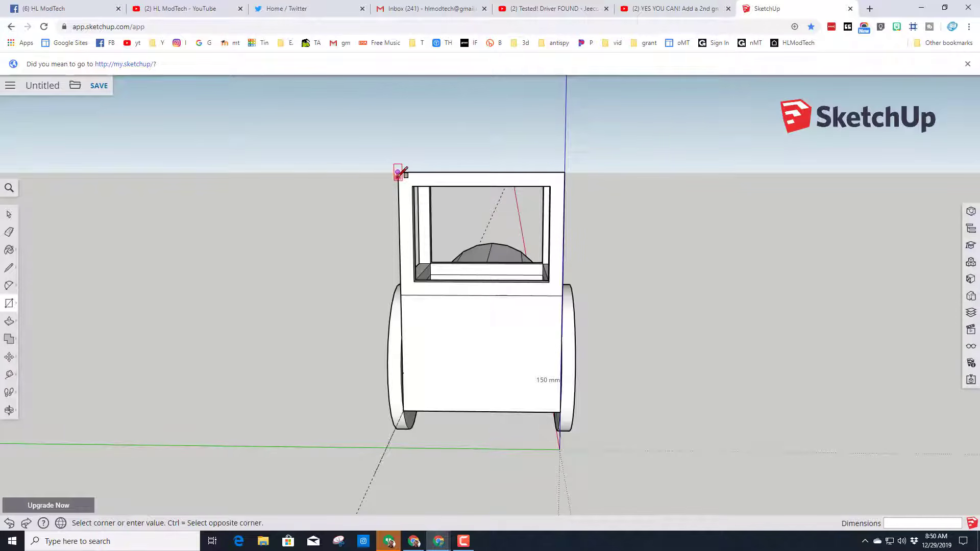
pyautogui.press('ctrl')
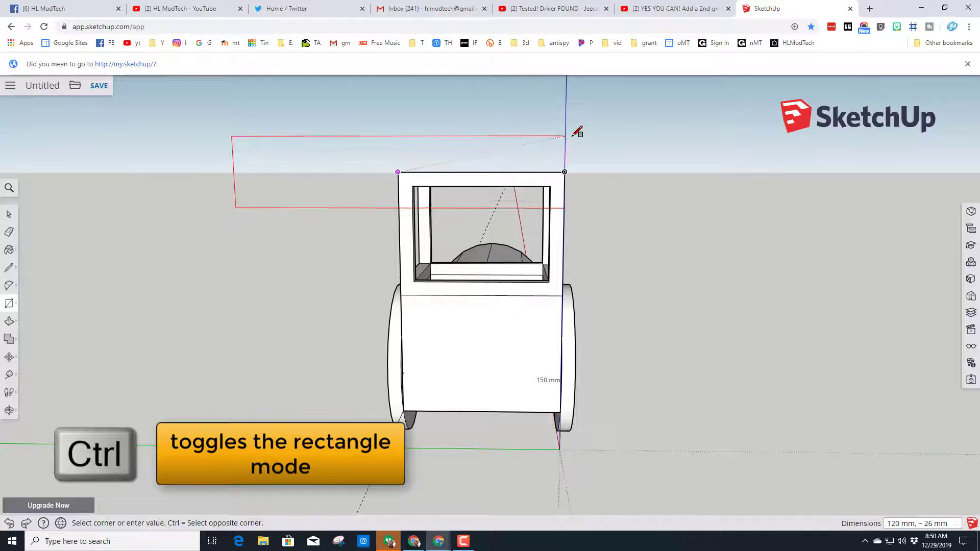
pyautogui.press('ctrl')
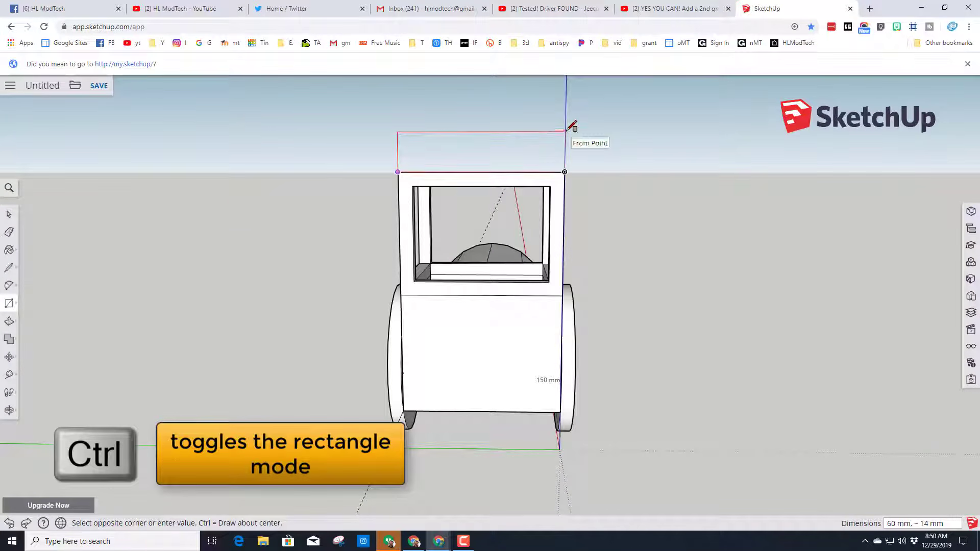
pyautogui.write('60,10')
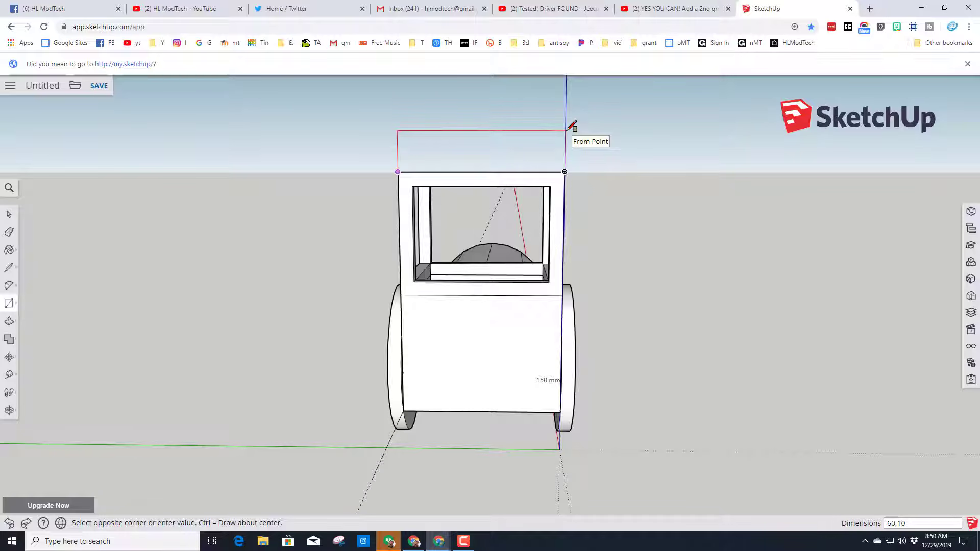
pyautogui.press('Return')
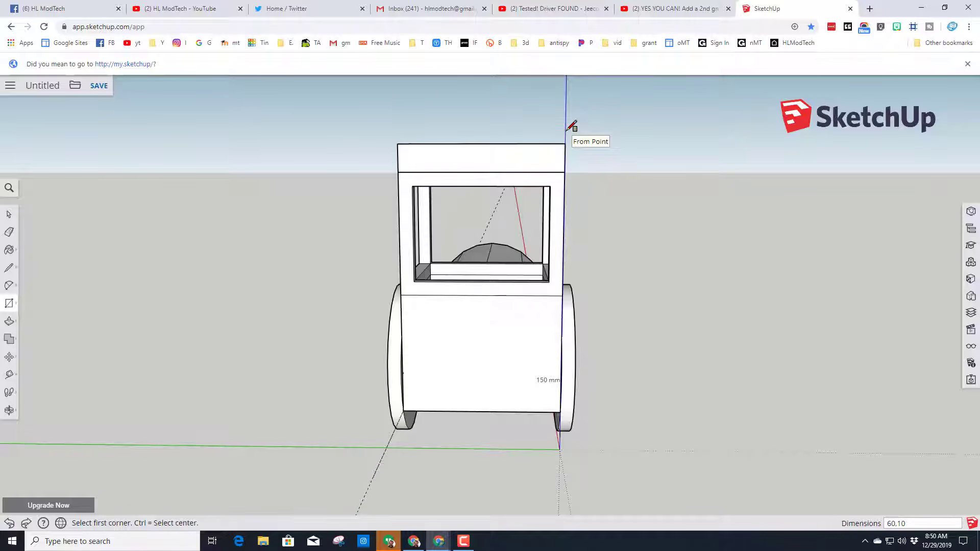
# Extrude the upright rectangle forward over the cab to its front end to form a solid roof
pyautogui.moveTo(559, 148); pyautogui.dragTo(232, 186, button='middle')
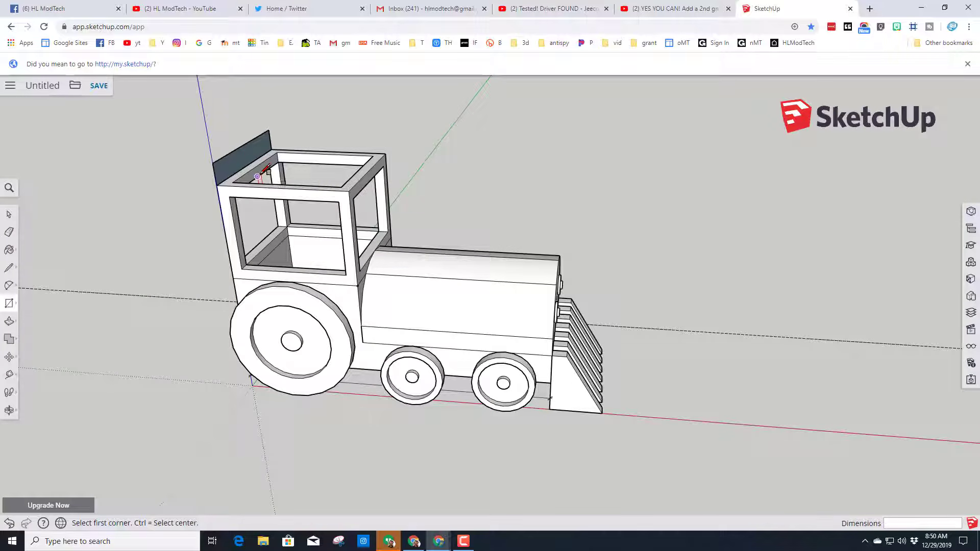
pyautogui.press('p')
pyautogui.click(249, 163)
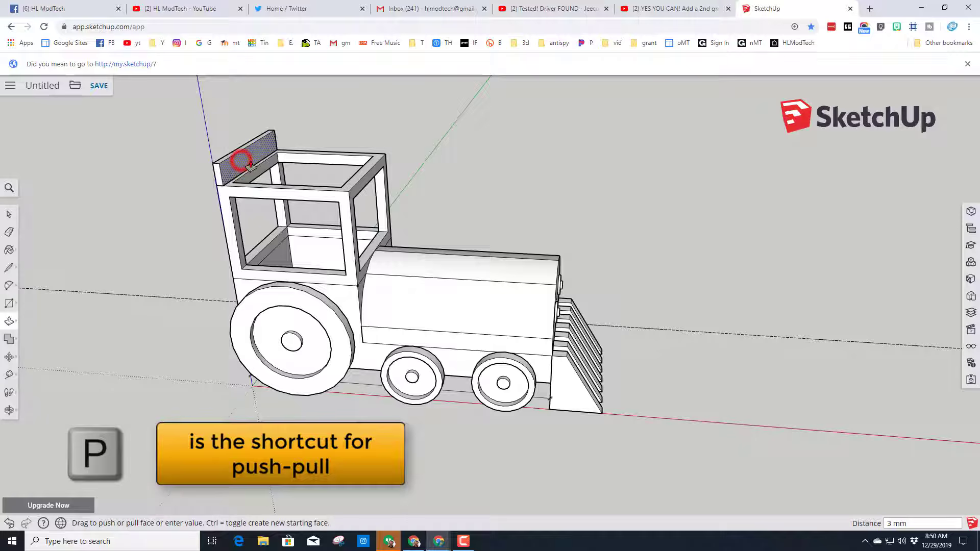
pyautogui.click(350, 194)
# Push/Pull the roof's two side faces and rear face outward by 5 mm each to overhang the cab
pyautogui.moveTo(350, 196); pyautogui.dragTo(420, 226, button='middle')
pyautogui.click(396, 240)
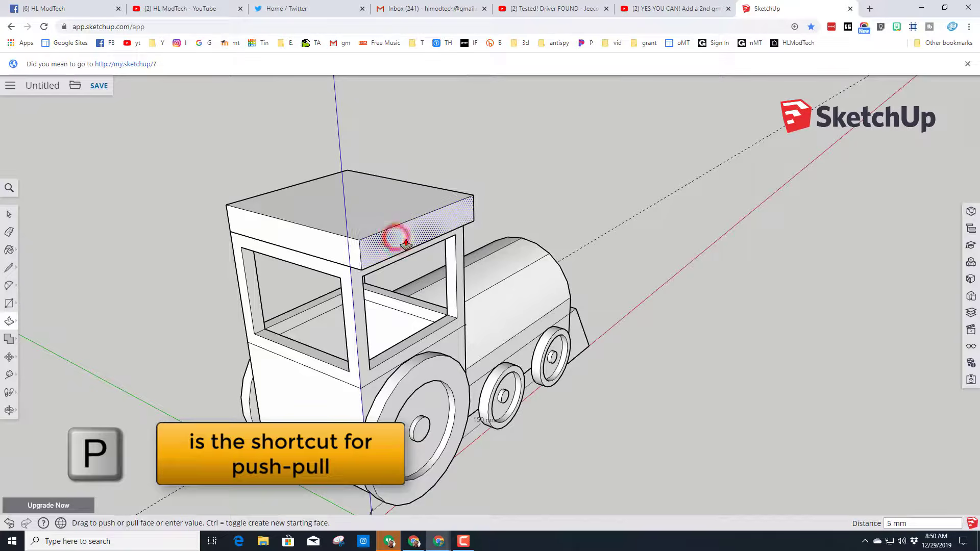
pyautogui.click(406, 244)
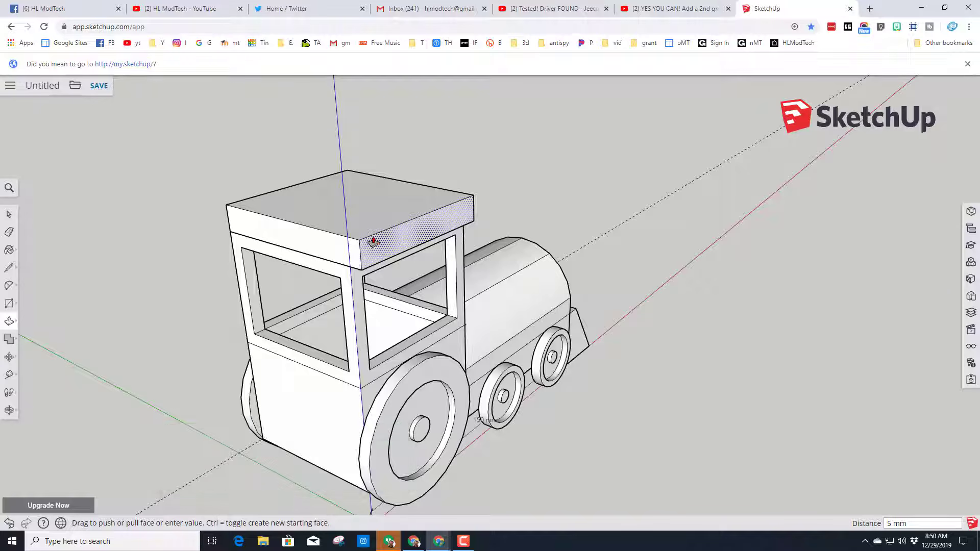
pyautogui.click(325, 249)
pyautogui.write('5')
pyautogui.press('Return')
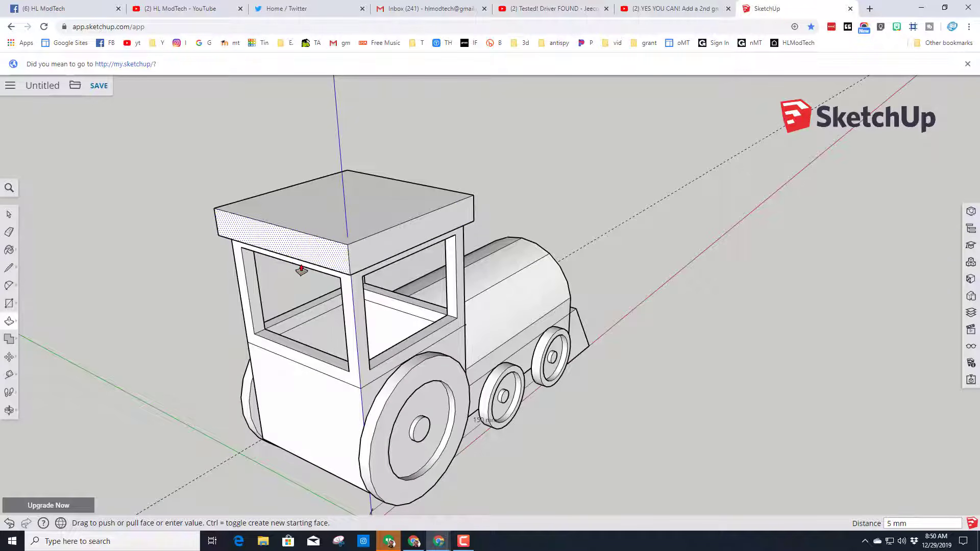
pyautogui.moveTo(166, 235); pyautogui.dragTo(532, 247, button='middle')
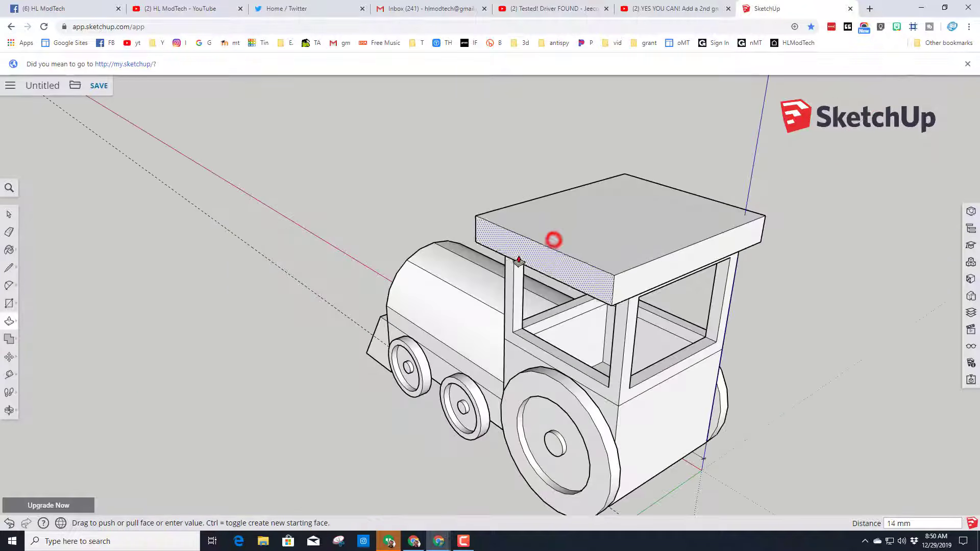
pyautogui.press('Return')
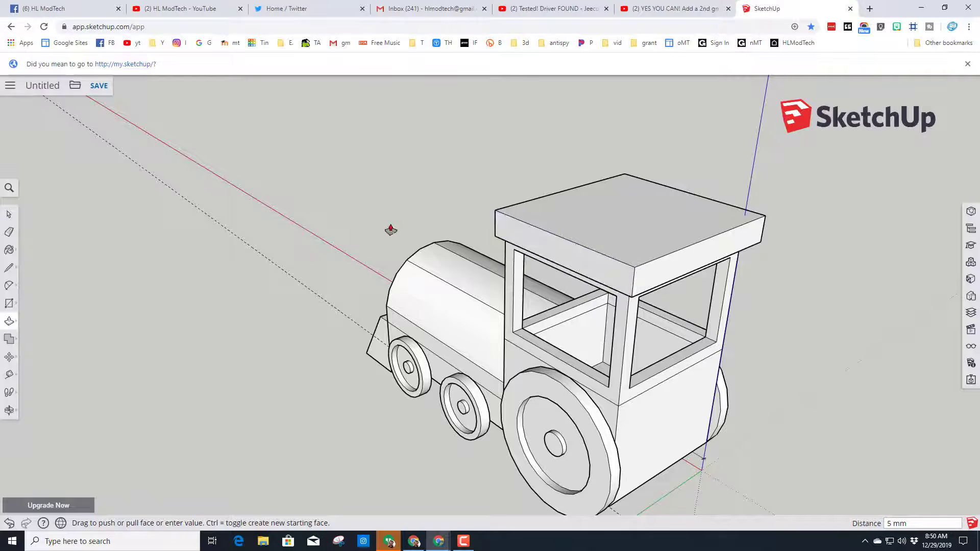
# Push/Pull the roof's front face outward by 10 mm
pyautogui.moveTo(389, 229); pyautogui.dragTo(604, 160, button='middle')
pyautogui.click(599, 159)
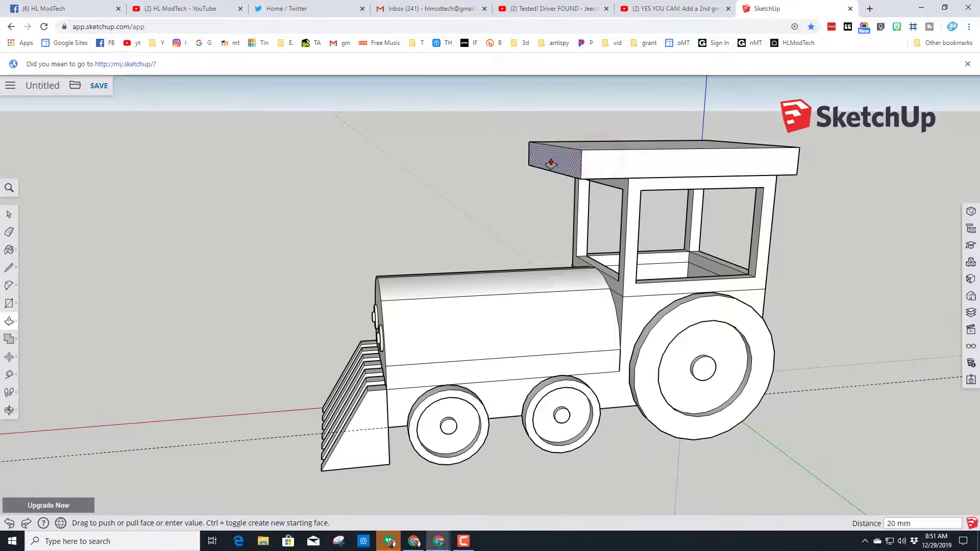
pyautogui.write('10')
pyautogui.press('Return')
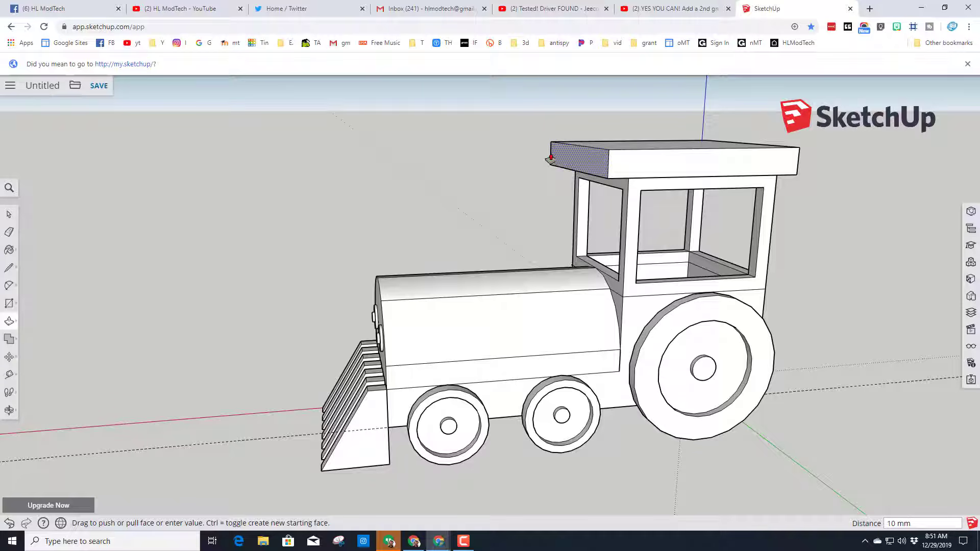
# Paint the locomotive body, including hood and cab, bright green from the Colors material collection
pyautogui.moveTo(631, 202); pyautogui.dragTo(836, 251, button='middle')
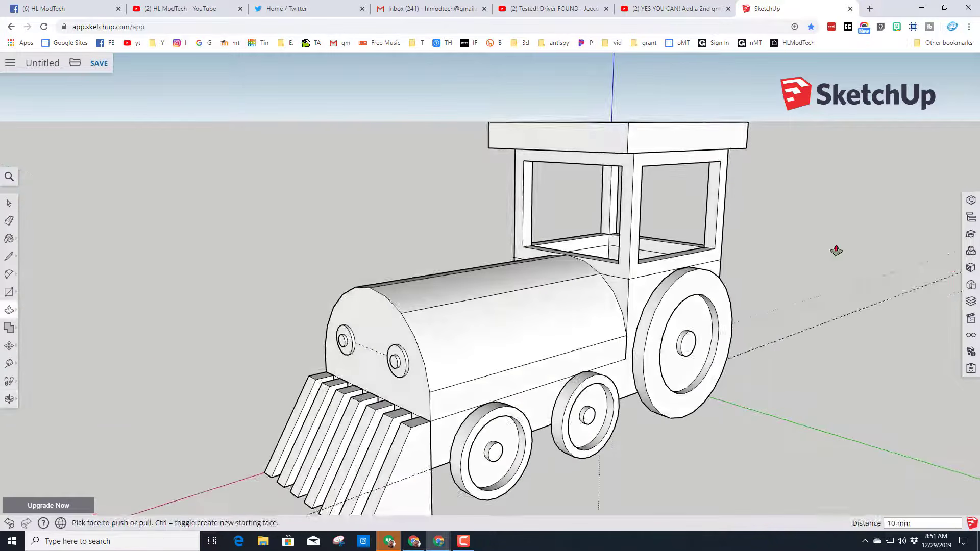
pyautogui.click(970, 271)
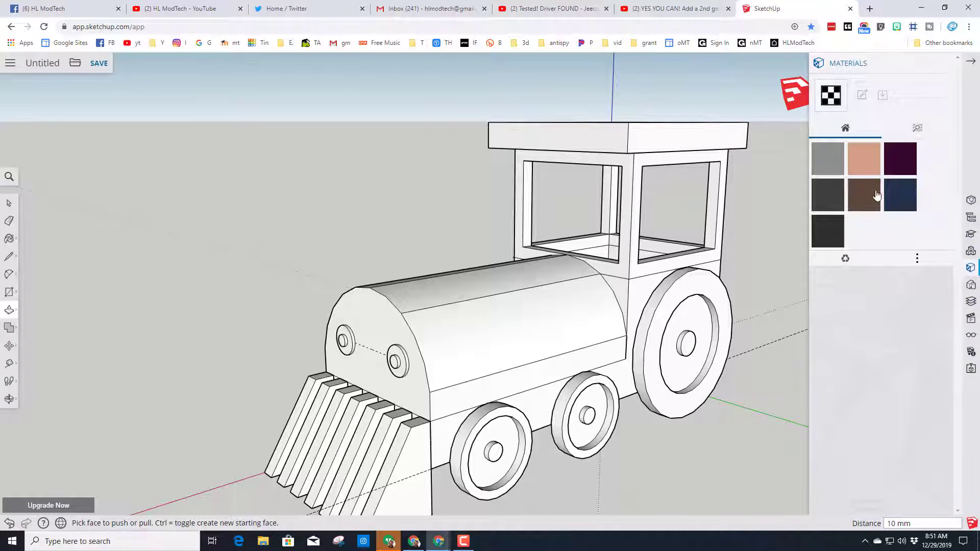
pyautogui.click(917, 130)
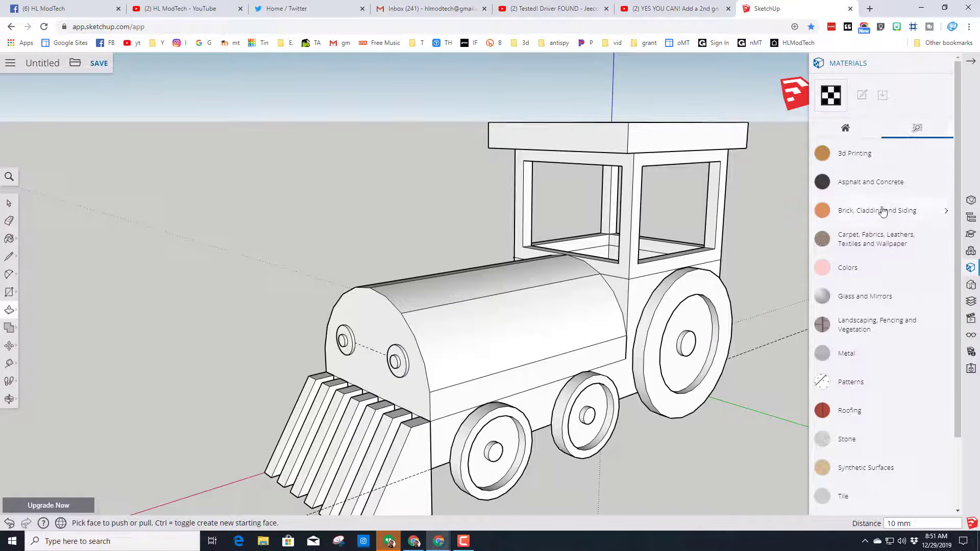
pyautogui.click(850, 270)
pyautogui.scroll(-8, 867, 281)
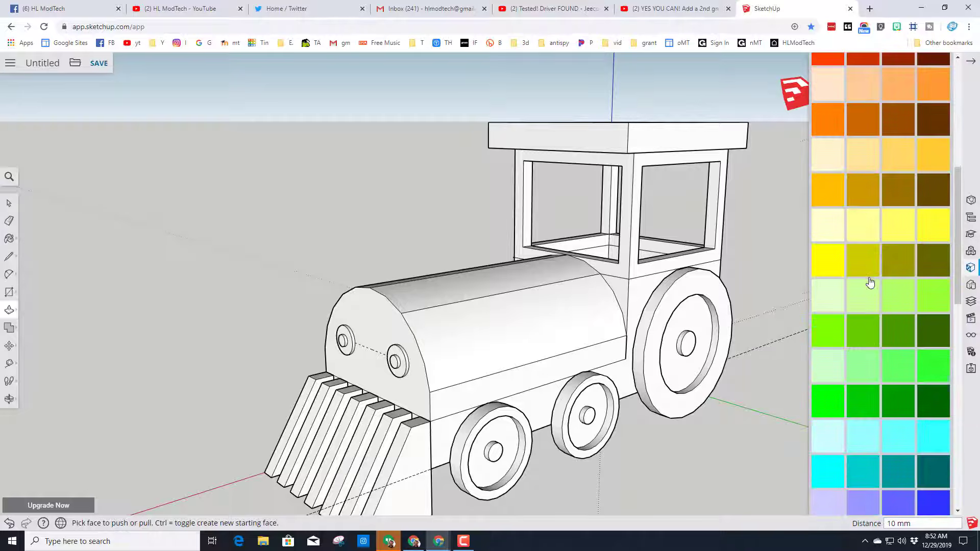
pyautogui.scroll(-2, 870, 282)
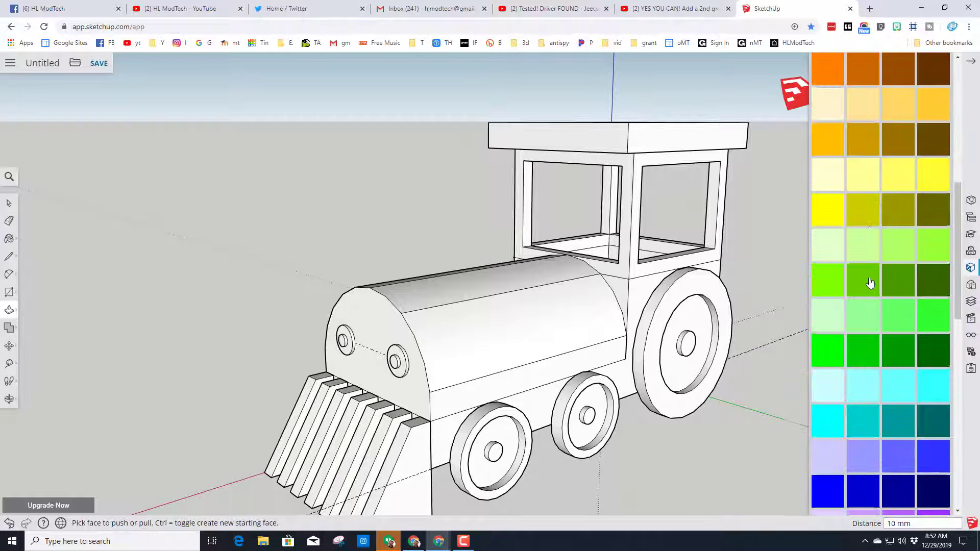
pyautogui.click(861, 351)
pyautogui.click(540, 316)
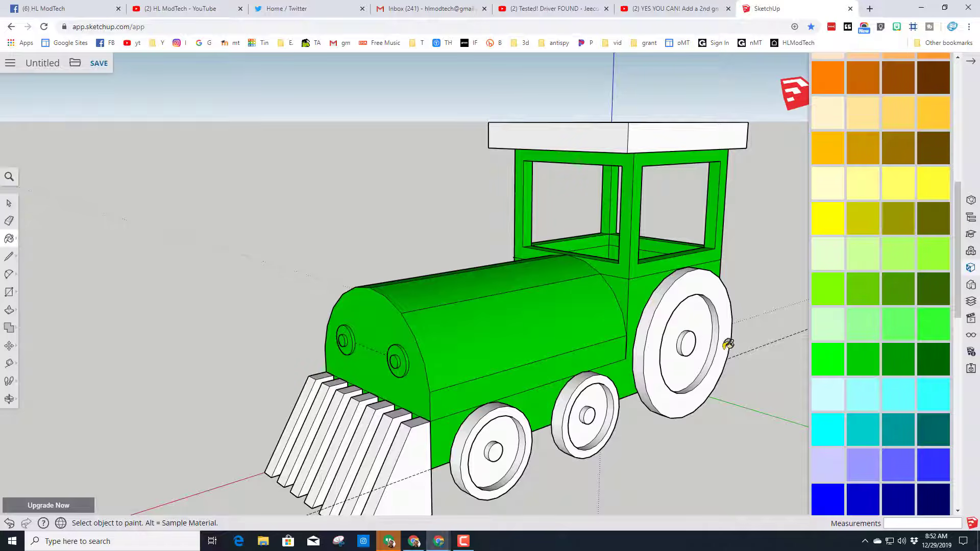
# Paint the three wheels on one side of the locomotive black
pyautogui.scroll(-9, 876, 325)
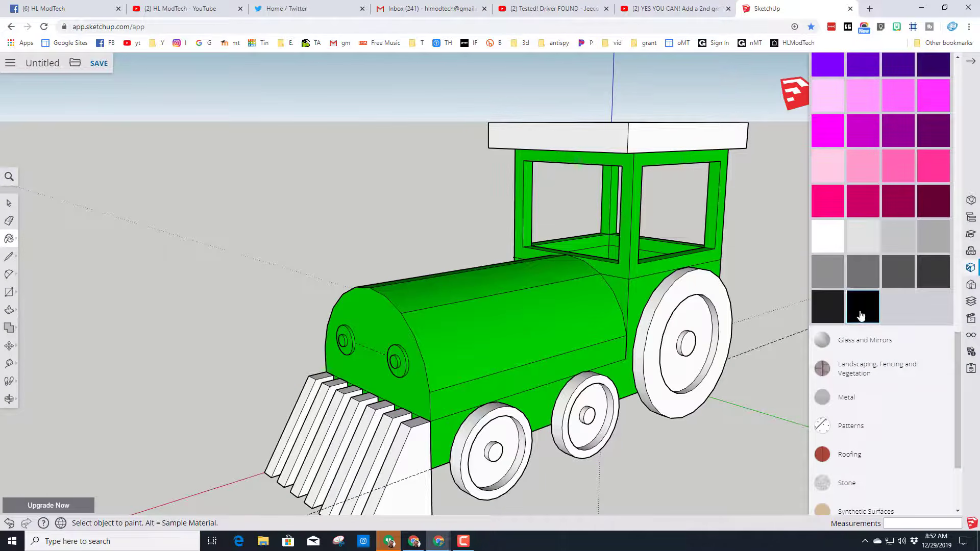
pyautogui.click(659, 336)
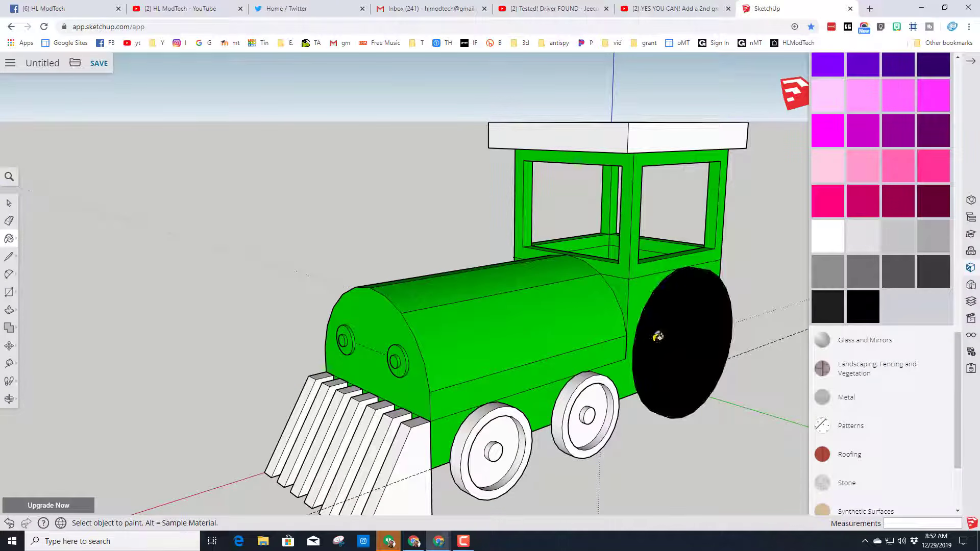
pyautogui.click(575, 390)
pyautogui.click(483, 419)
# Paint all the wheels on both sides of the locomotive dark gray
pyautogui.moveTo(483, 419)
pyautogui.mouseDown(button='middle')
pyautogui.moveTo(630, 420)
pyautogui.moveTo(390, 387)
pyautogui.moveTo(676, 361)
pyautogui.mouseUp(button='middle')
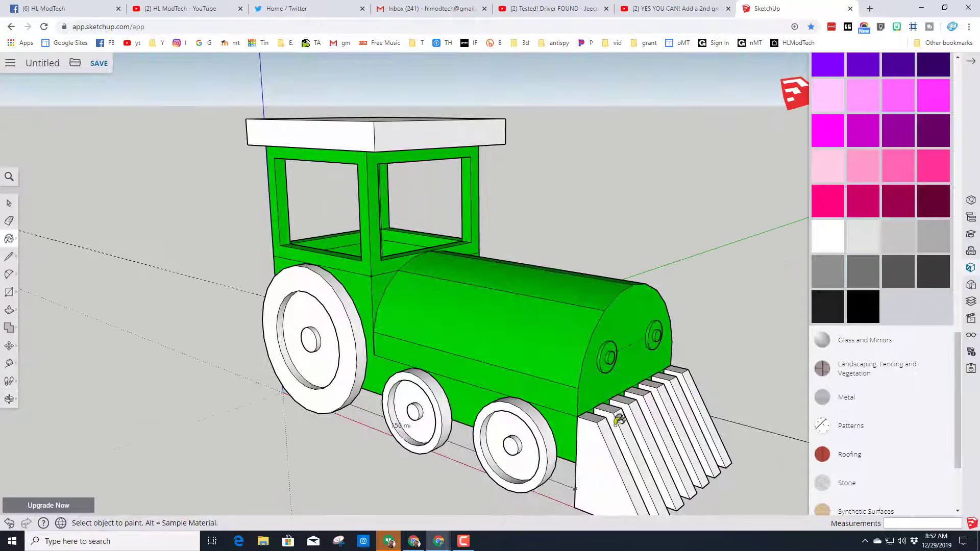
pyautogui.click(532, 443)
pyautogui.click(365, 371)
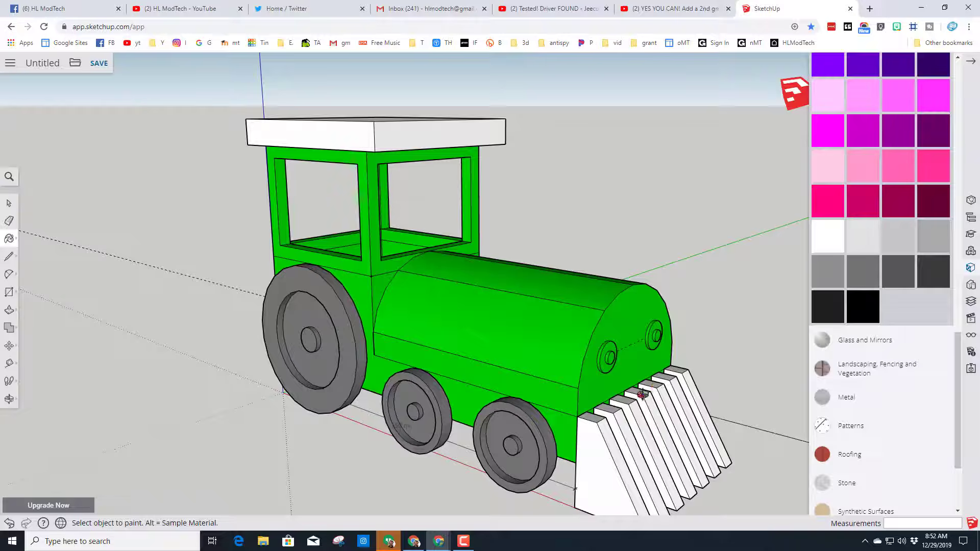
pyautogui.moveTo(642, 394)
pyautogui.mouseDown(button='middle')
pyautogui.moveTo(252, 396)
pyautogui.moveTo(468, 433)
pyautogui.mouseUp(button='middle')
pyautogui.click(468, 433)
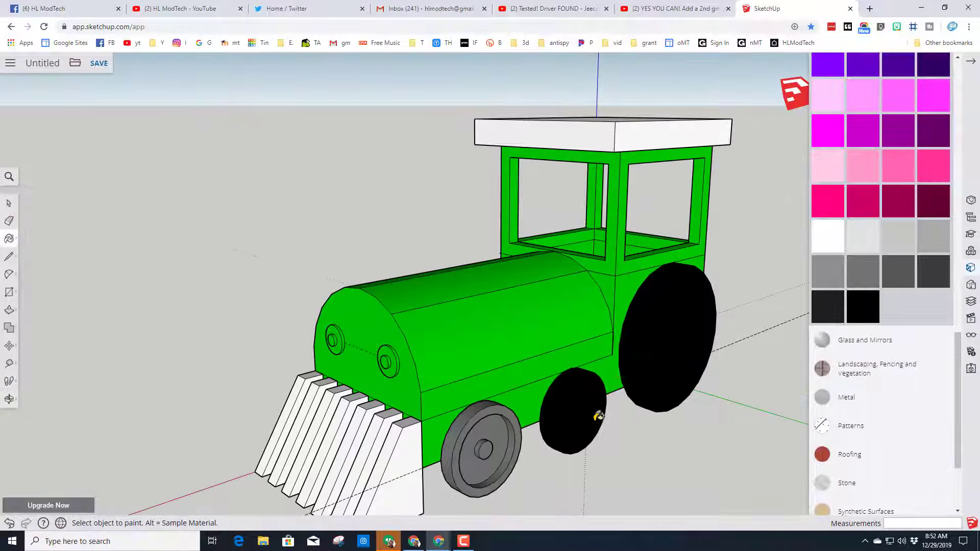
pyautogui.click(598, 416)
pyautogui.click(650, 376)
# Paint the cowcatcher's two outermost slats magenta and all the slats between them violet
pyautogui.moveTo(650, 376)
pyautogui.mouseDown(button='middle')
pyautogui.moveTo(395, 409)
pyautogui.moveTo(565, 453)
pyautogui.mouseUp(button='middle')
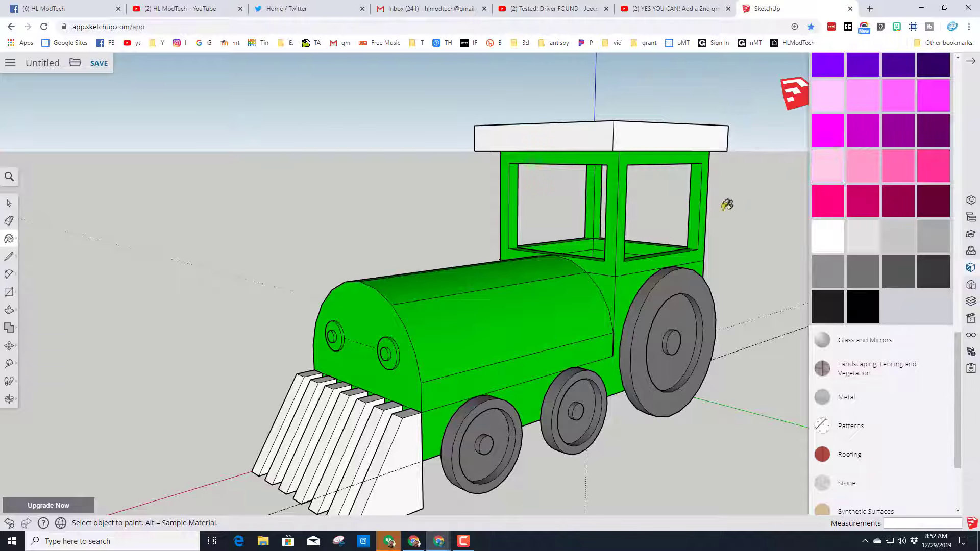
pyautogui.click(381, 447)
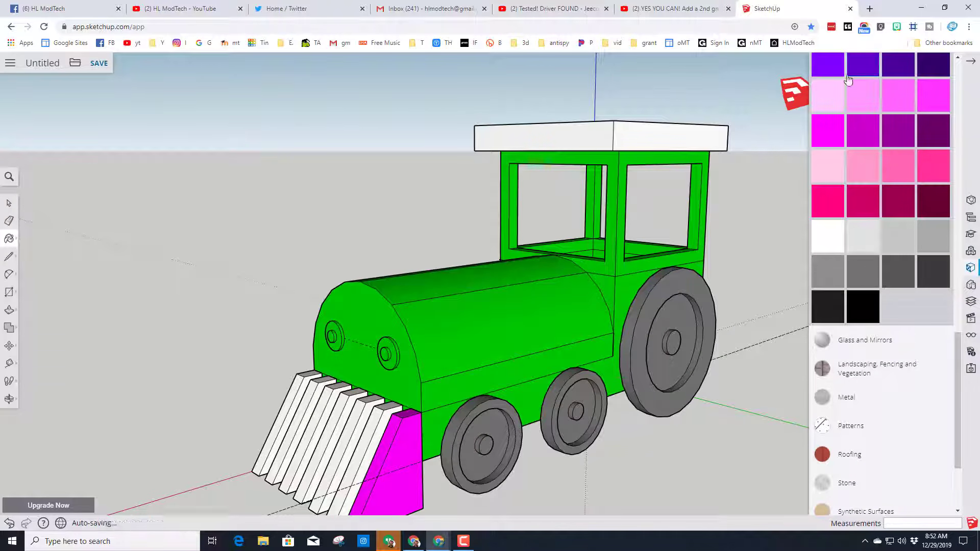
pyautogui.click(370, 430)
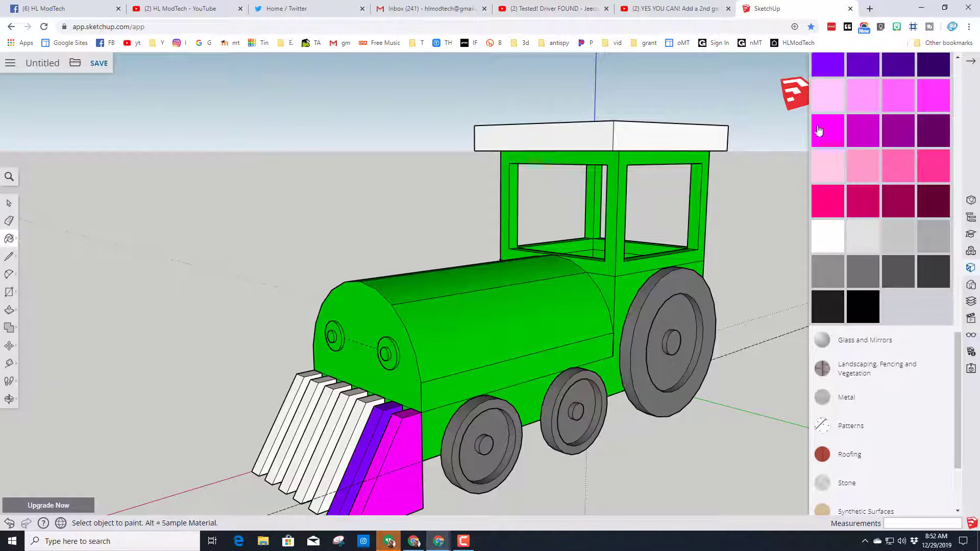
pyautogui.click(352, 431)
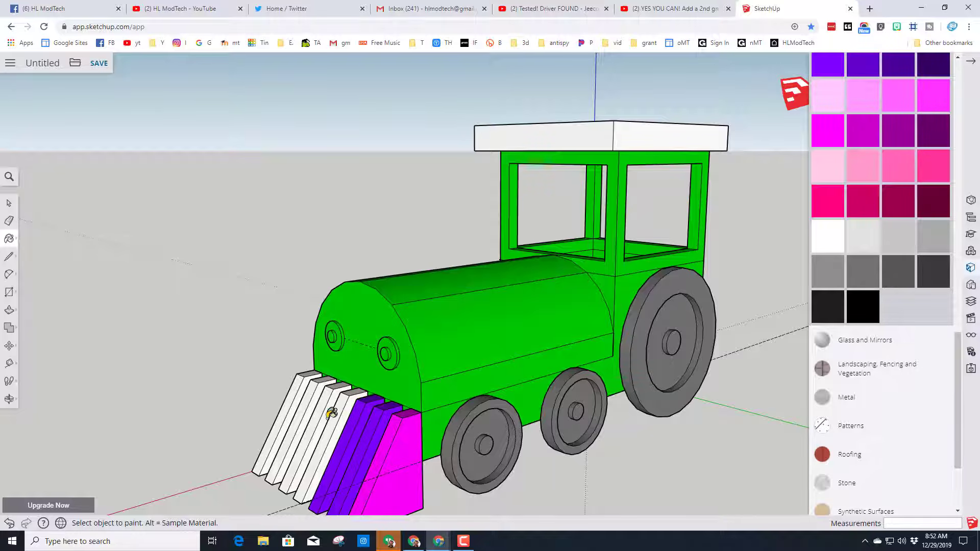
pyautogui.click(337, 415)
pyautogui.click(325, 407)
pyautogui.click(311, 399)
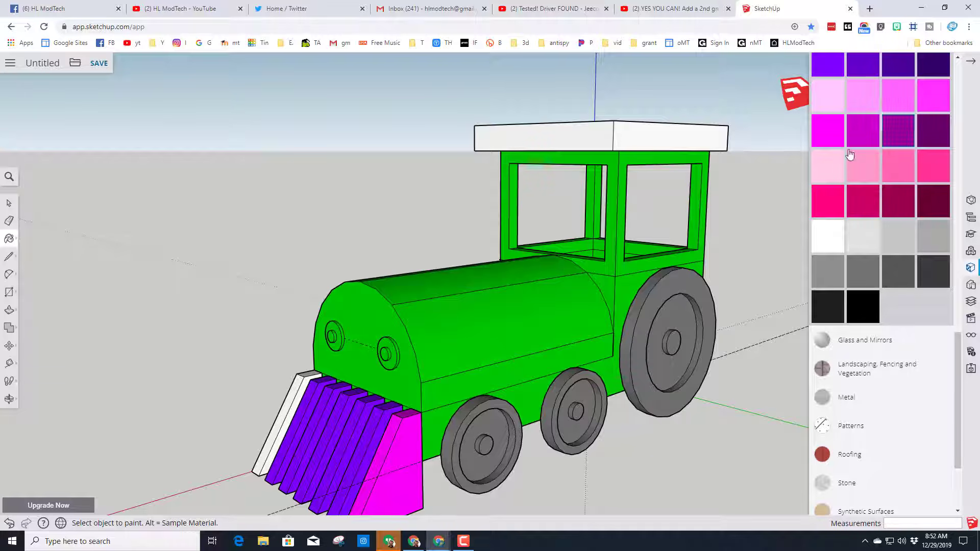
pyautogui.click(289, 397)
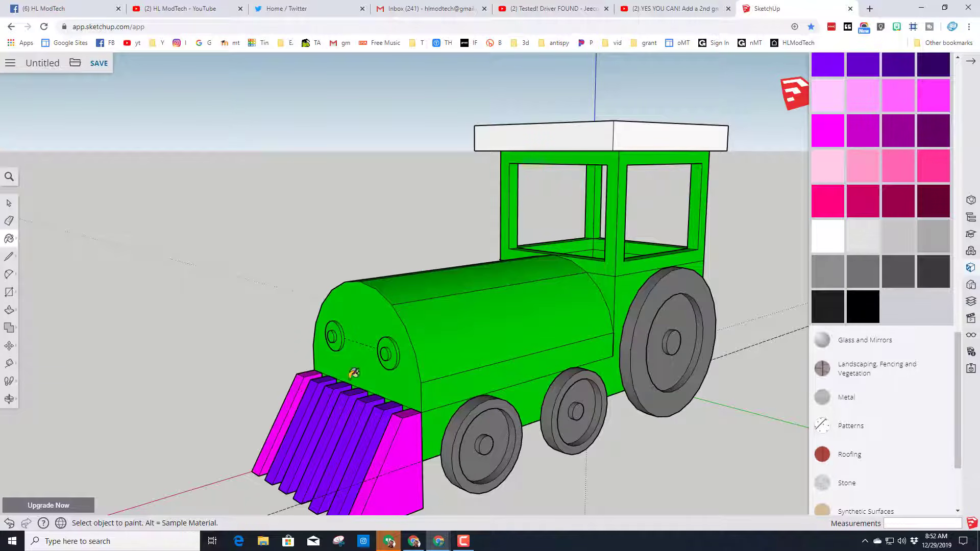
# Paint the cab roof's top and all four side faces dark orange
pyautogui.scroll(5, 868, 131)
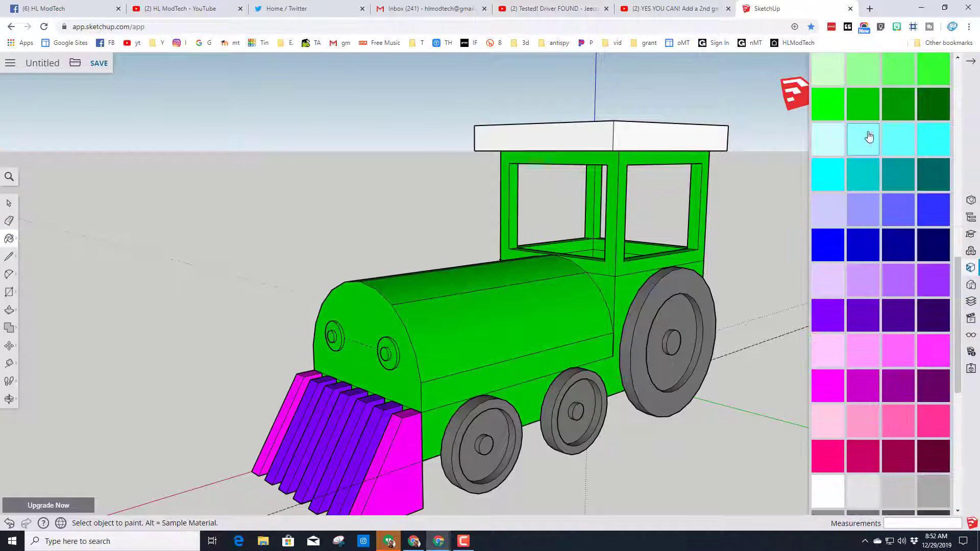
pyautogui.scroll(5, 873, 153)
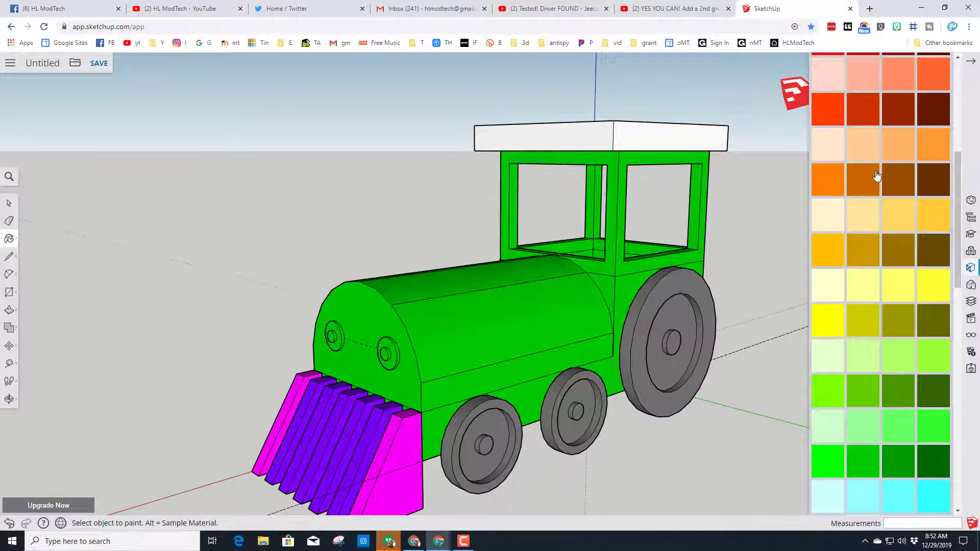
pyautogui.click(637, 135)
pyautogui.click(592, 133)
pyautogui.moveTo(593, 132)
pyautogui.mouseDown(button='middle')
pyautogui.moveTo(629, 104)
pyautogui.moveTo(609, 101)
pyautogui.mouseUp(button='middle')
pyautogui.click(600, 95)
pyautogui.moveTo(547, 124)
pyautogui.mouseDown(button='middle')
pyautogui.moveTo(560, 175)
pyautogui.moveTo(548, 137)
pyautogui.moveTo(561, 118)
pyautogui.mouseUp(button='middle')
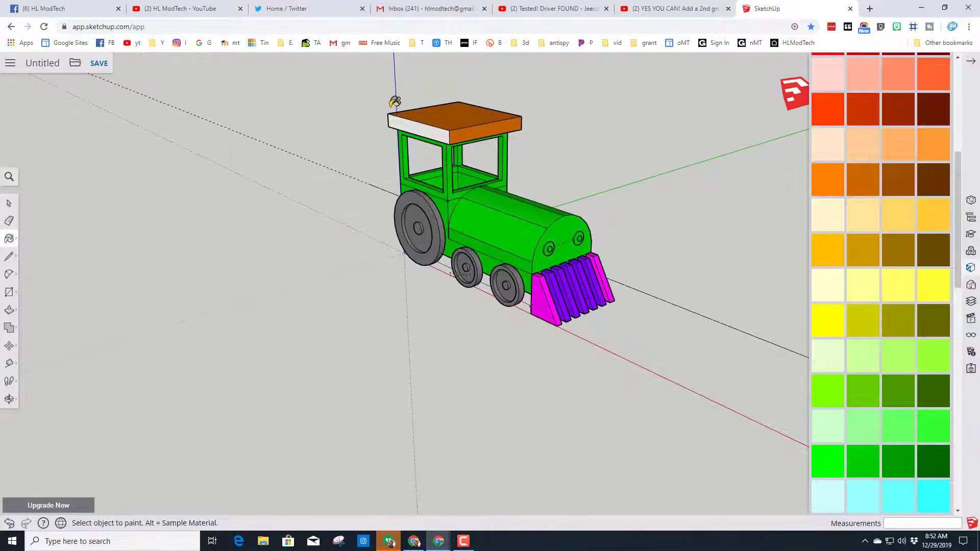
pyautogui.click(420, 125)
pyautogui.moveTo(350, 123)
pyautogui.mouseDown(button='middle')
pyautogui.moveTo(377, 141)
pyautogui.moveTo(350, 157)
pyautogui.mouseUp(button='middle')
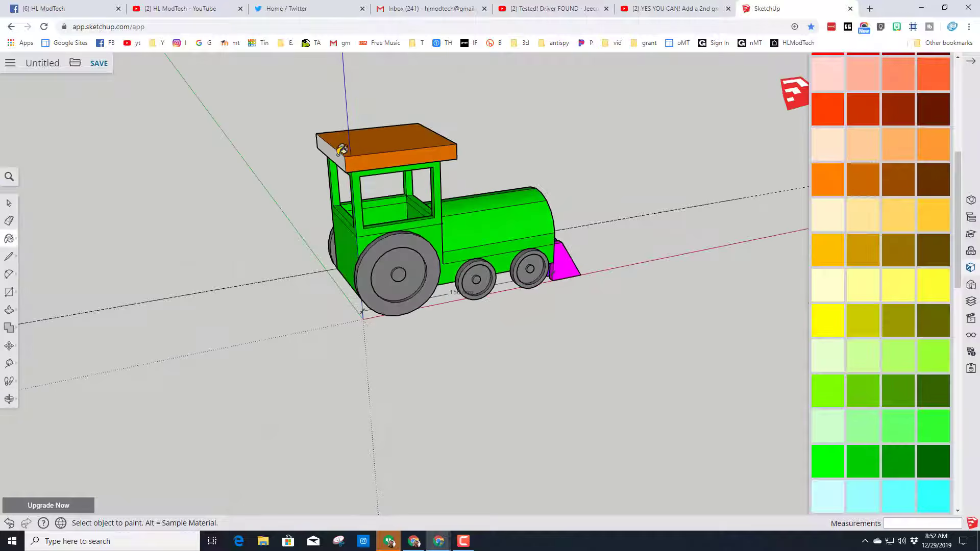
pyautogui.click(342, 149)
# Open the green body group for editing and paint the centre discs of both headlights orange-red
pyautogui.moveTo(517, 172)
pyautogui.mouseDown(button='middle')
pyautogui.moveTo(606, 189)
pyautogui.moveTo(597, 201)
pyautogui.moveTo(526, 212)
pyautogui.moveTo(486, 172)
pyautogui.mouseUp(button='middle')
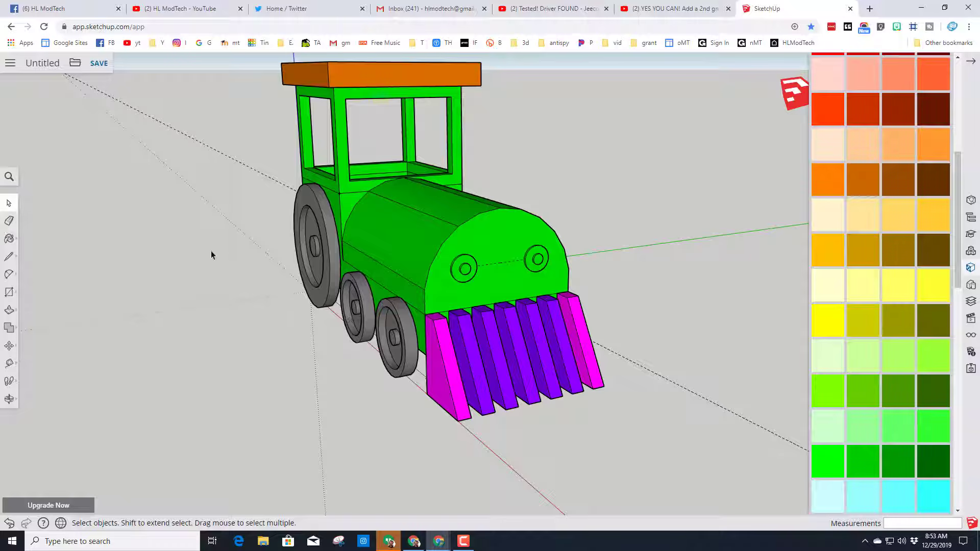
pyautogui.click(492, 232)
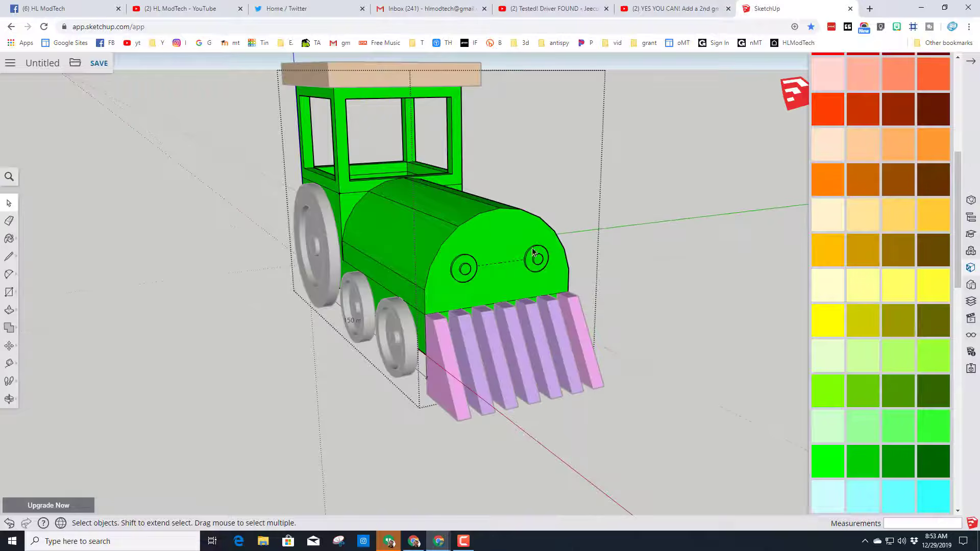
pyautogui.moveTo(492, 232); pyautogui.dragTo(454, 260, button='middle')
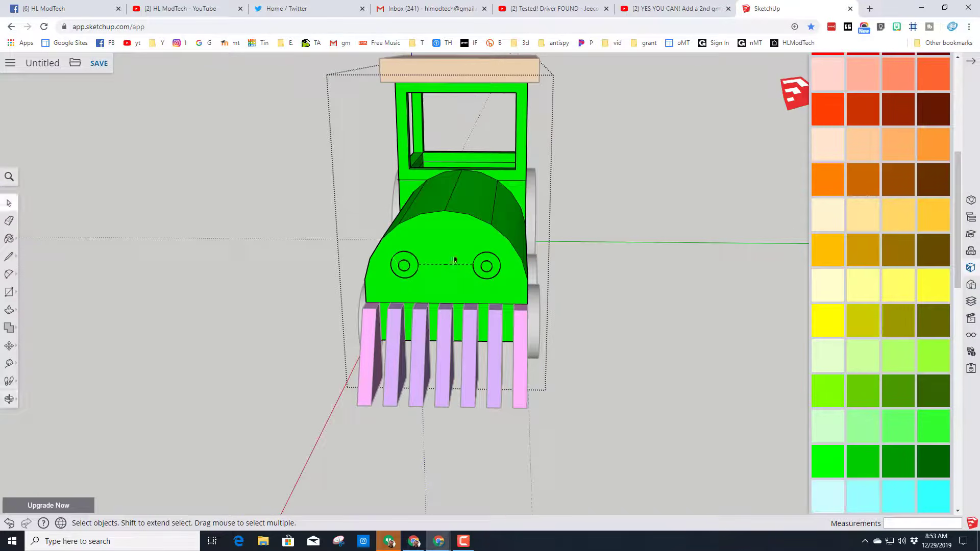
pyautogui.click(834, 119)
pyautogui.scroll(2, 421, 265)
pyautogui.click(396, 266)
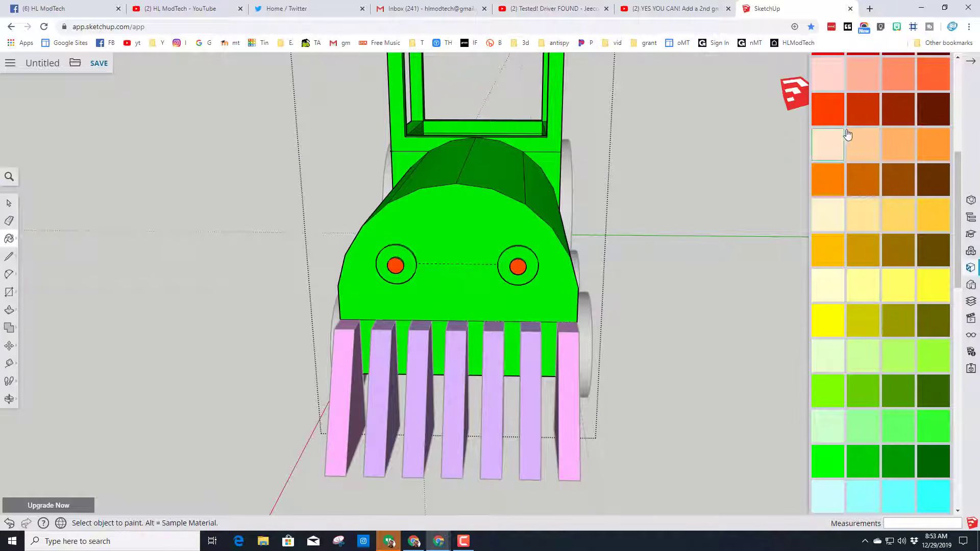
# Paint the front ring faces around both headlight centres blue
pyautogui.scroll(-4, 885, 228)
pyautogui.scroll(-3, 885, 228)
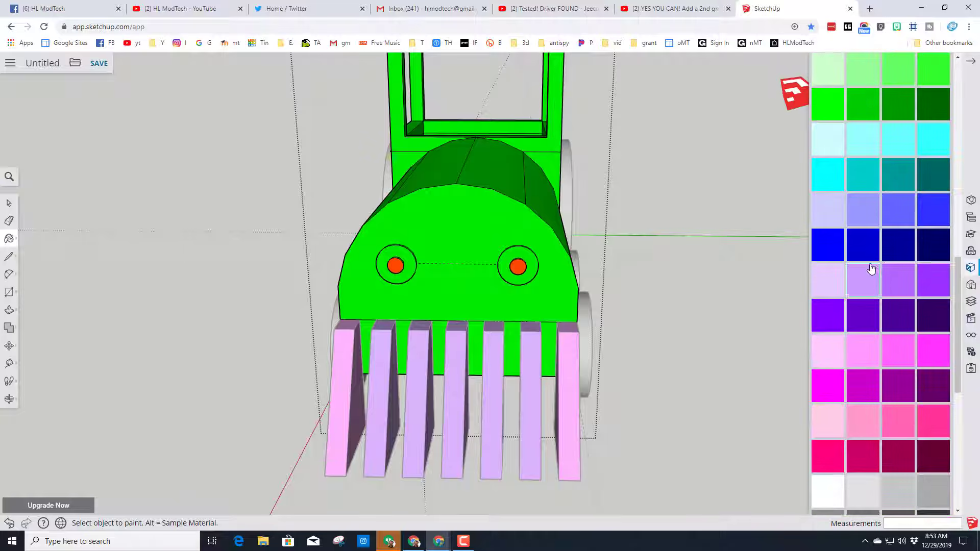
pyautogui.click(828, 245)
pyautogui.click(527, 255)
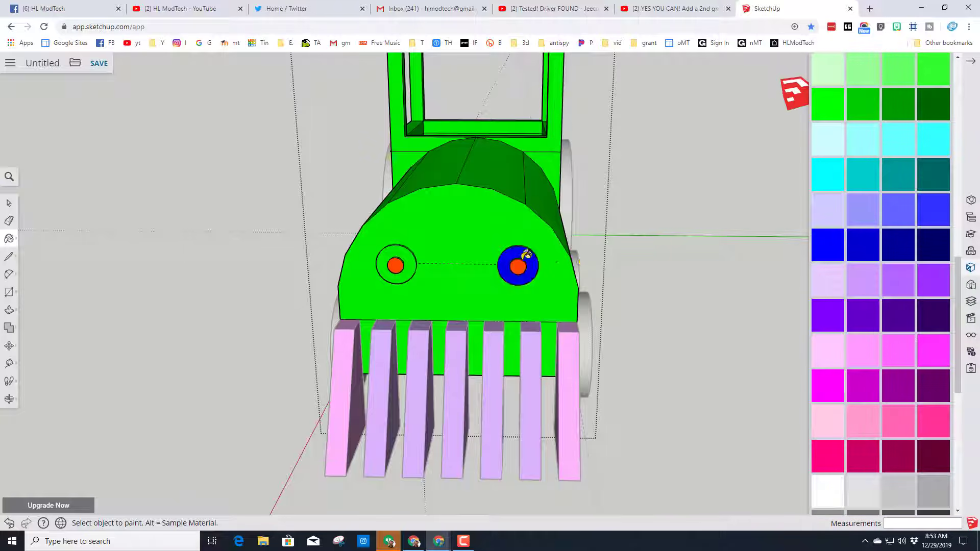
pyautogui.click(402, 250)
pyautogui.moveTo(696, 262); pyautogui.dragTo(478, 284, button='middle')
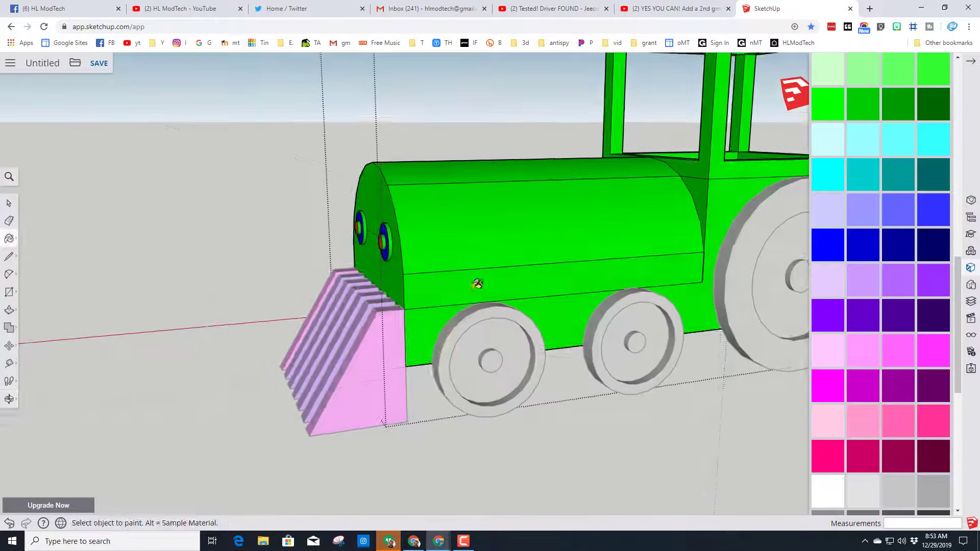
# Leave the body group, open the front small wheel component for editing, and paint its hub face blue
pyautogui.click(8, 203)
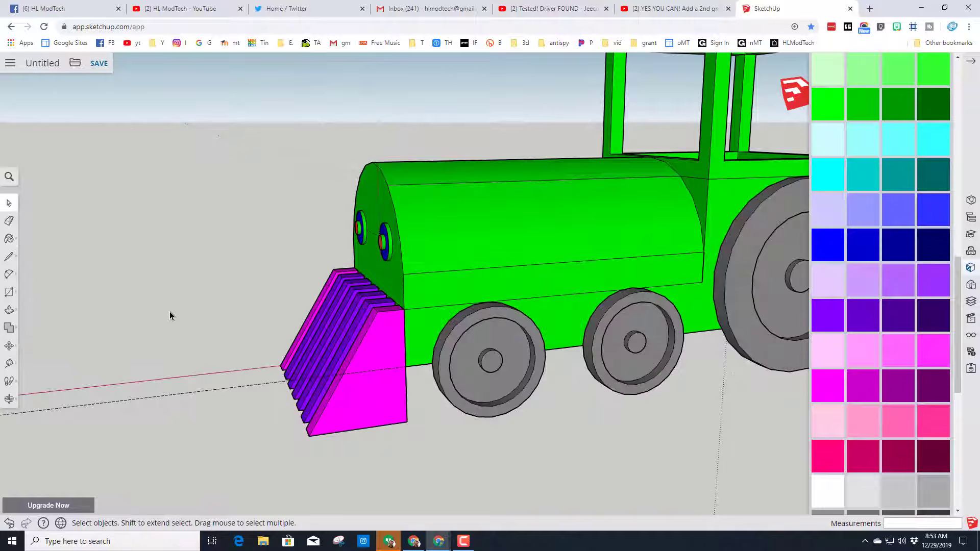
pyautogui.scroll(-2, 214, 270)
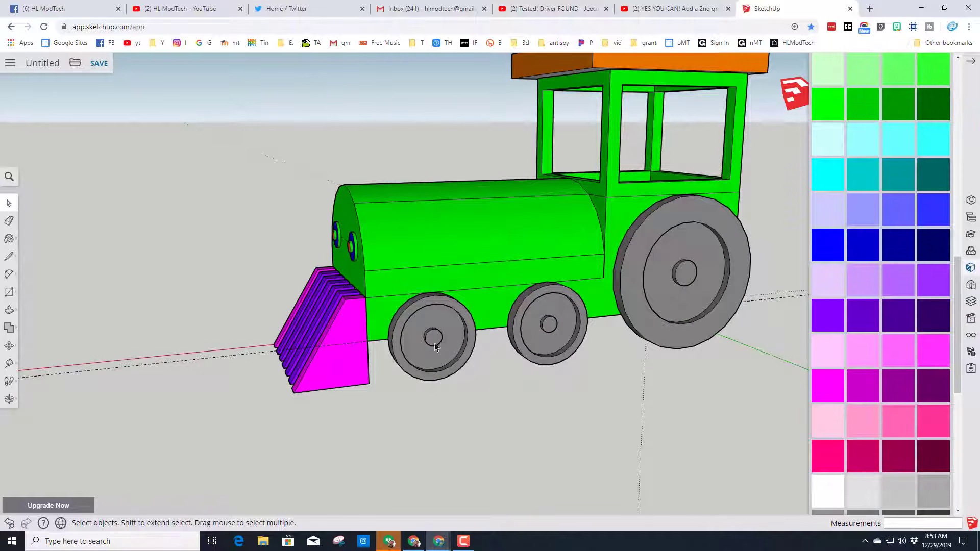
pyautogui.scroll(2, 428, 329)
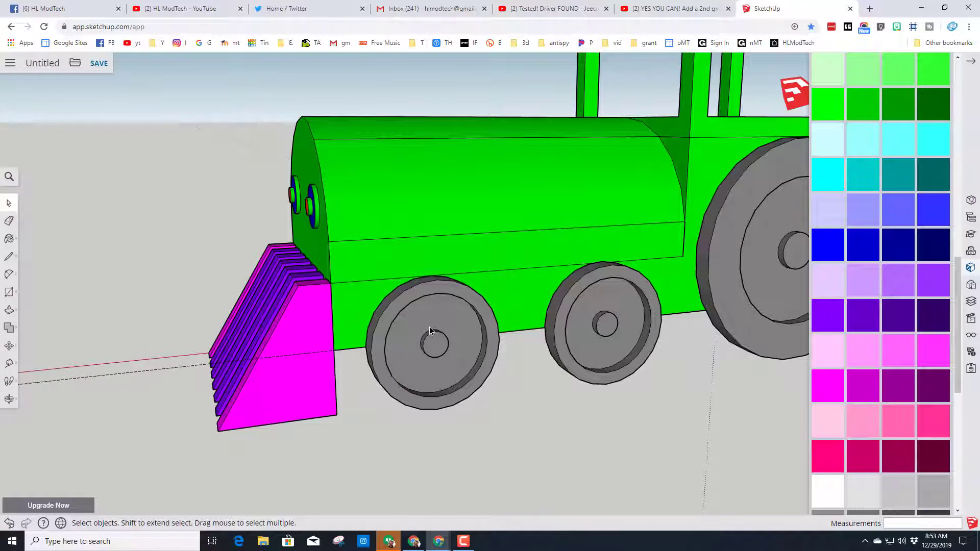
pyautogui.doubleClick(429, 329)
pyautogui.click(434, 348)
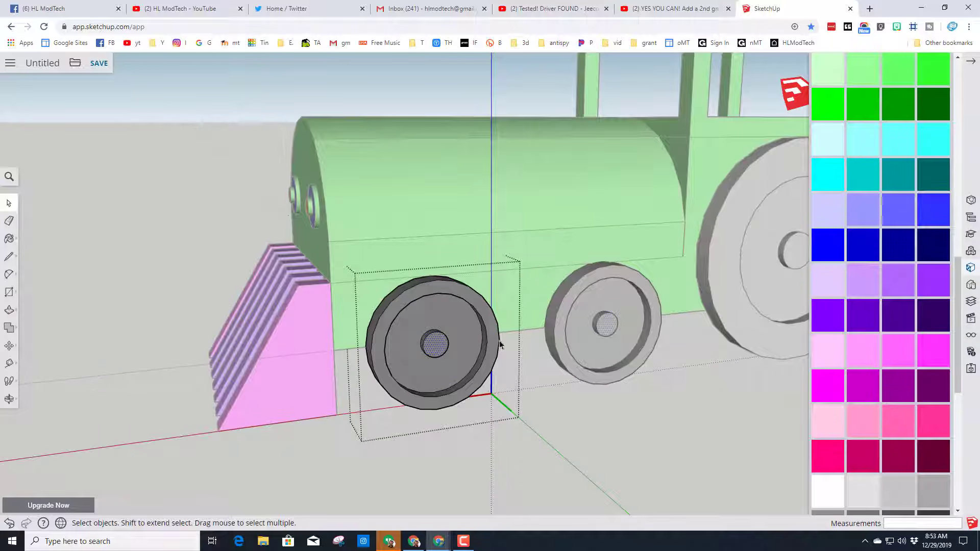
pyautogui.click(821, 240)
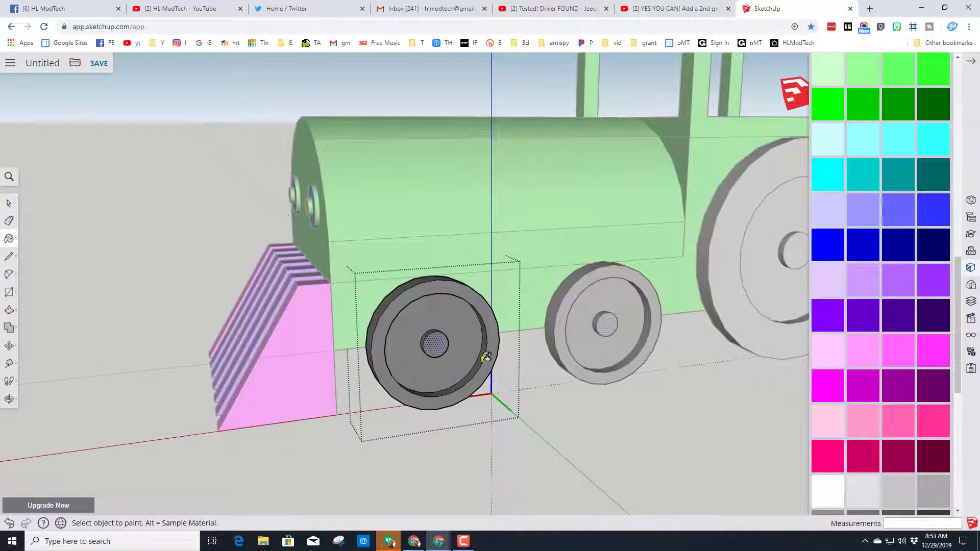
pyautogui.click(435, 343)
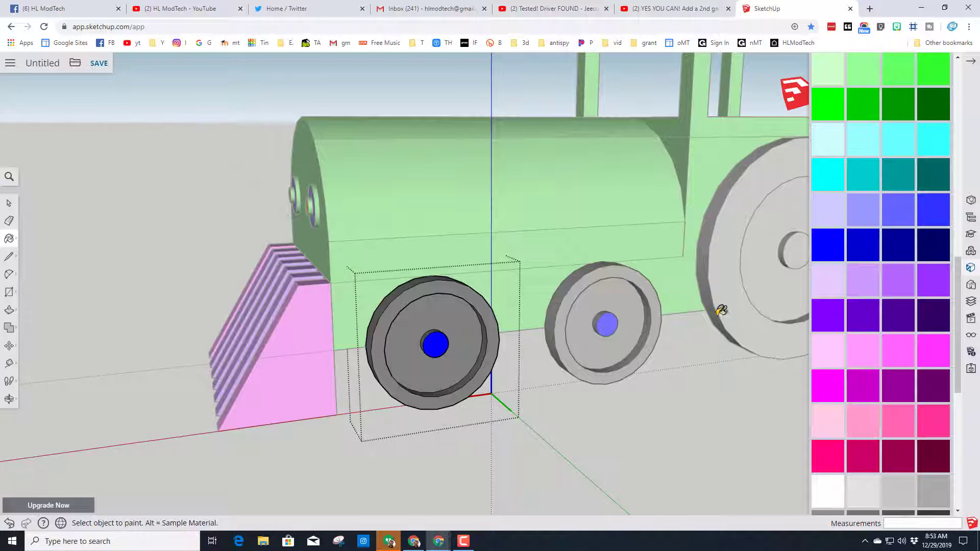
# Paint the small wheel's outer rim face violet and finish editing the wheel component
pyautogui.click(443, 285)
pyautogui.scroll(-3, 403, 296)
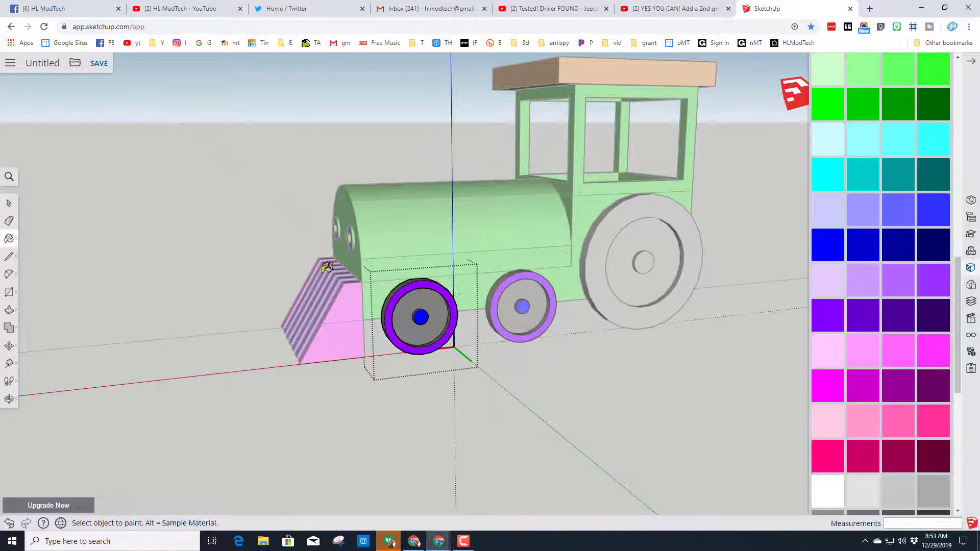
pyautogui.click(9, 203)
pyautogui.click(274, 337)
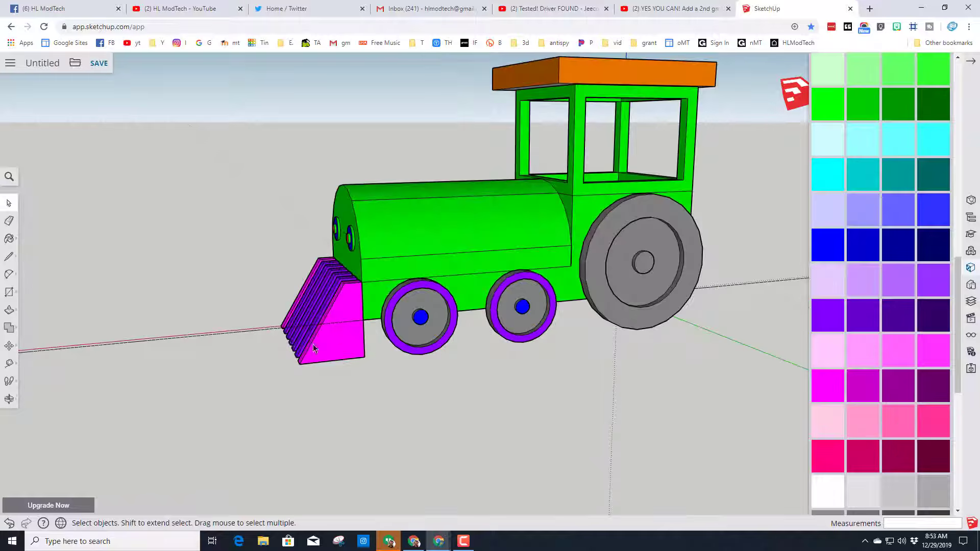
# Open the large rear wheel component for editing and paint its outer rim face turquoise
pyautogui.moveTo(542, 342); pyautogui.dragTo(289, 287, button='middle')
pyautogui.moveTo(740, 327); pyautogui.dragTo(612, 280, button='middle')
pyautogui.doubleClick(662, 252)
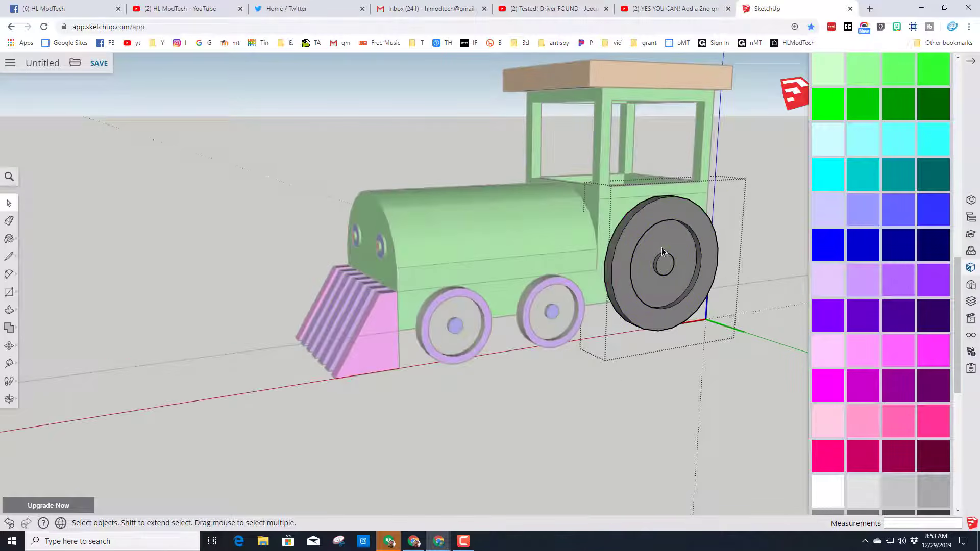
pyautogui.click(869, 175)
pyautogui.click(633, 228)
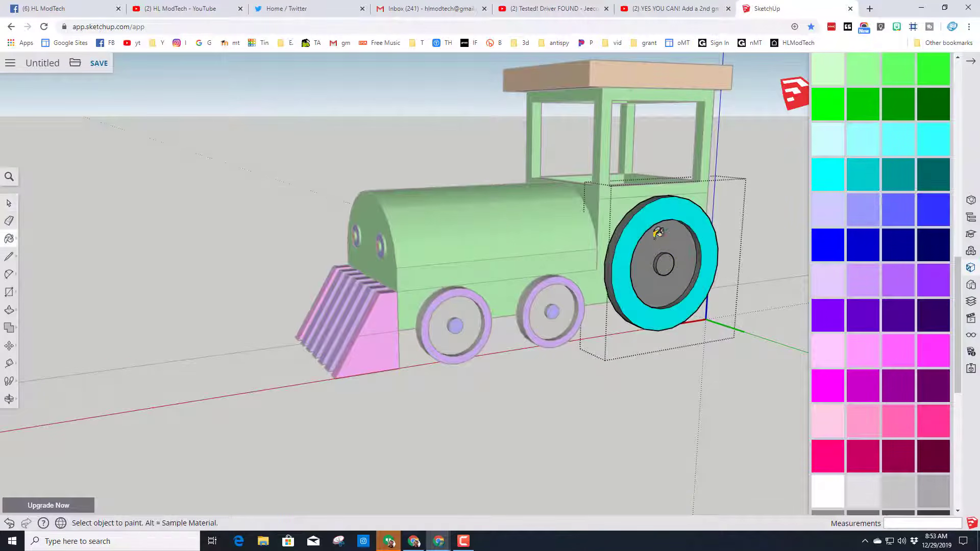
# Paint the large rear wheel's hub face with the translucent blue material from the Glass and Mirrors collection
pyautogui.scroll(-5, 888, 278)
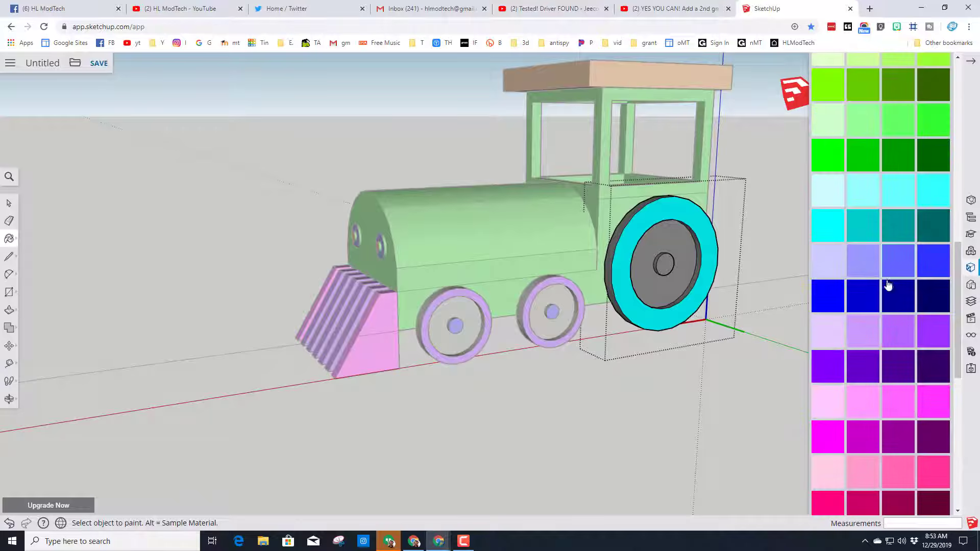
pyautogui.scroll(-4, 878, 276)
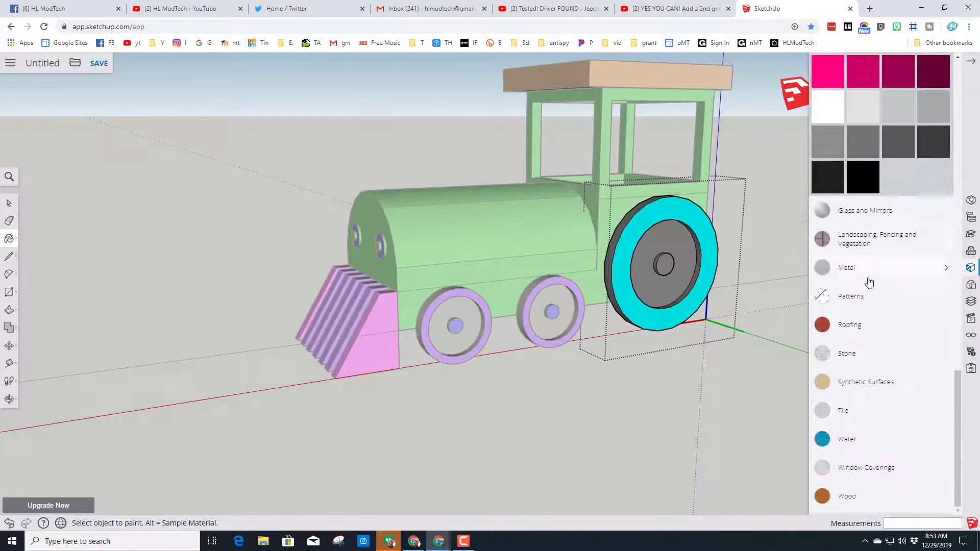
pyautogui.click(843, 213)
pyautogui.click(933, 243)
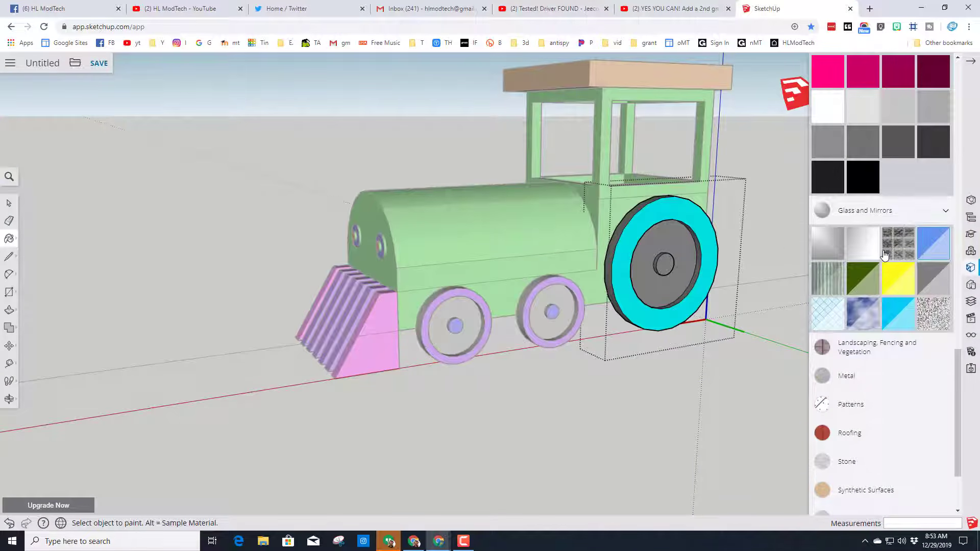
pyautogui.click(665, 264)
pyautogui.moveTo(692, 260); pyautogui.dragTo(518, 252, button='middle')
pyautogui.scroll(3, 726, 280)
pyautogui.moveTo(727, 280)
pyautogui.mouseDown(button='middle')
pyautogui.moveTo(482, 274)
pyautogui.moveTo(680, 275)
pyautogui.moveTo(454, 258)
pyautogui.mouseUp(button='middle')
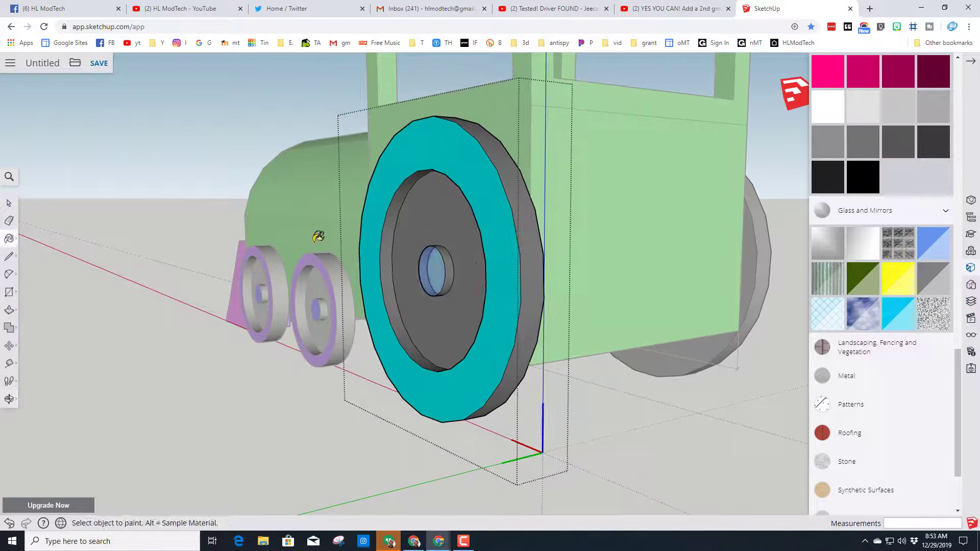
pyautogui.click(8, 203)
# Close the wheel component and save the model in the SketchUp project on Trimble Connect as "train mdh"
pyautogui.moveTo(665, 425); pyautogui.dragTo(266, 276, button='middle')
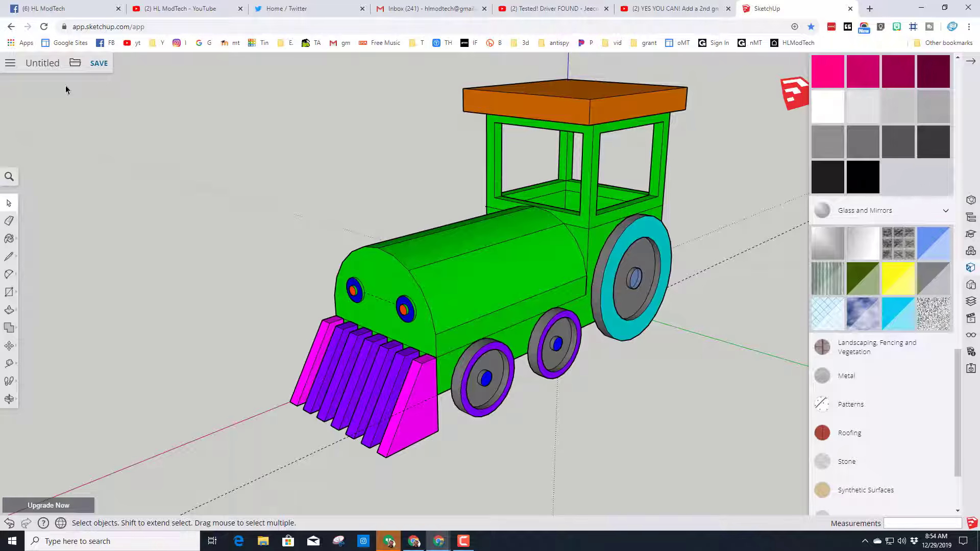
pyautogui.click(75, 62)
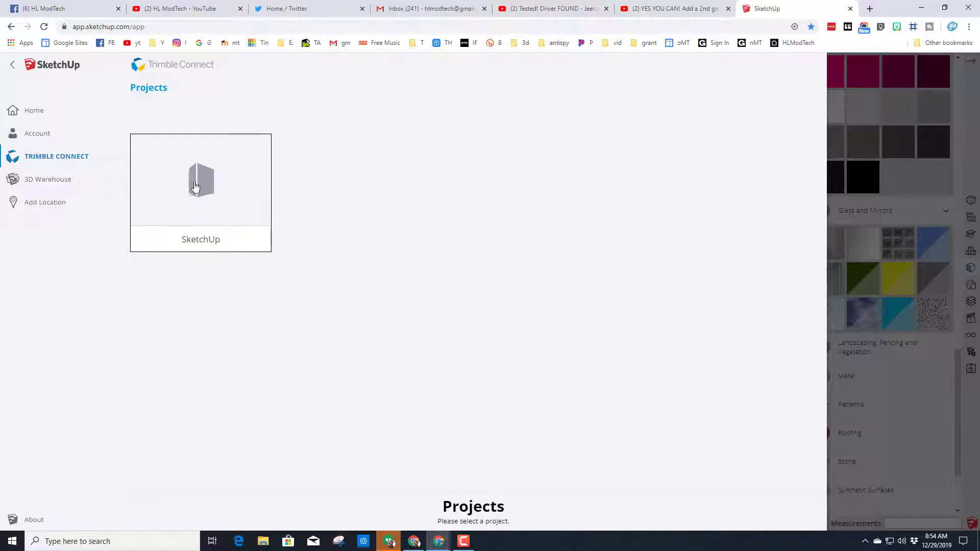
pyautogui.click(195, 187)
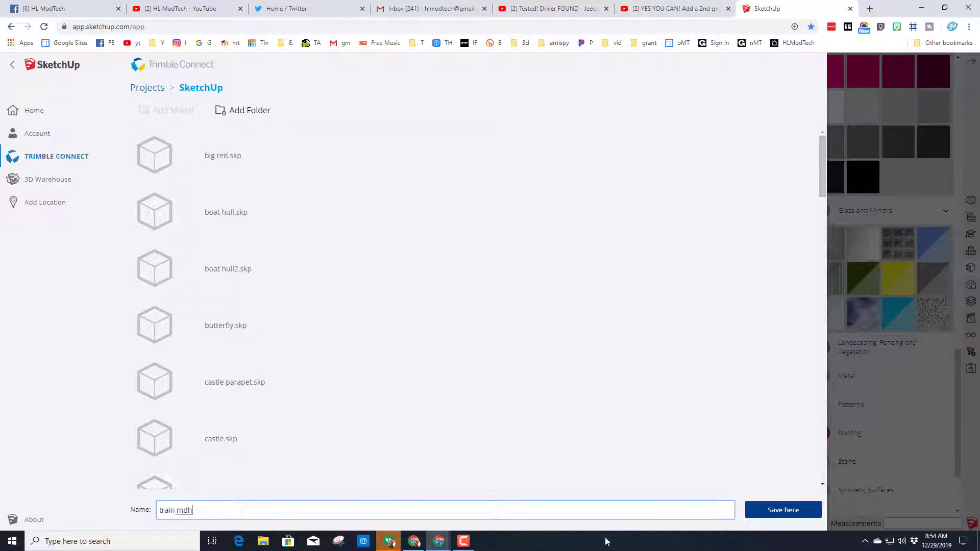
pyautogui.click(766, 510)
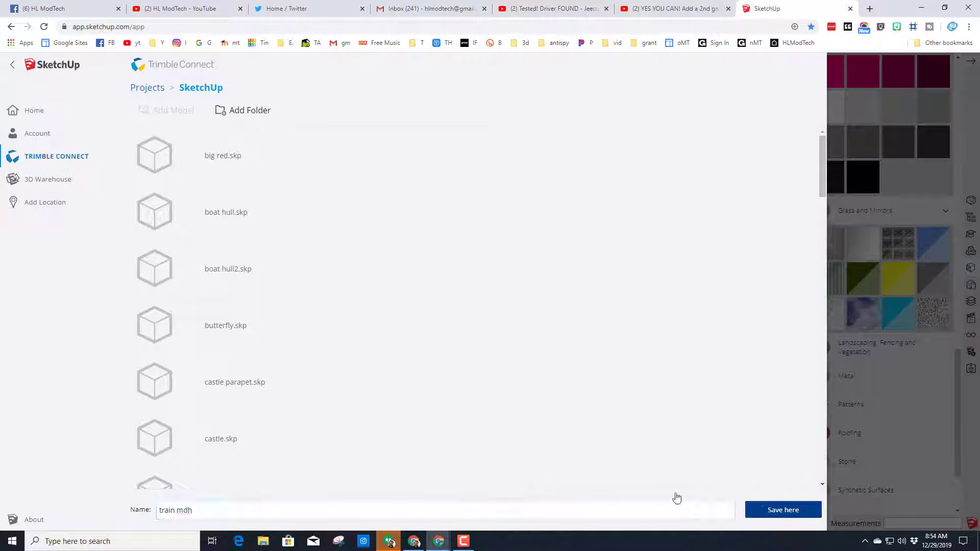